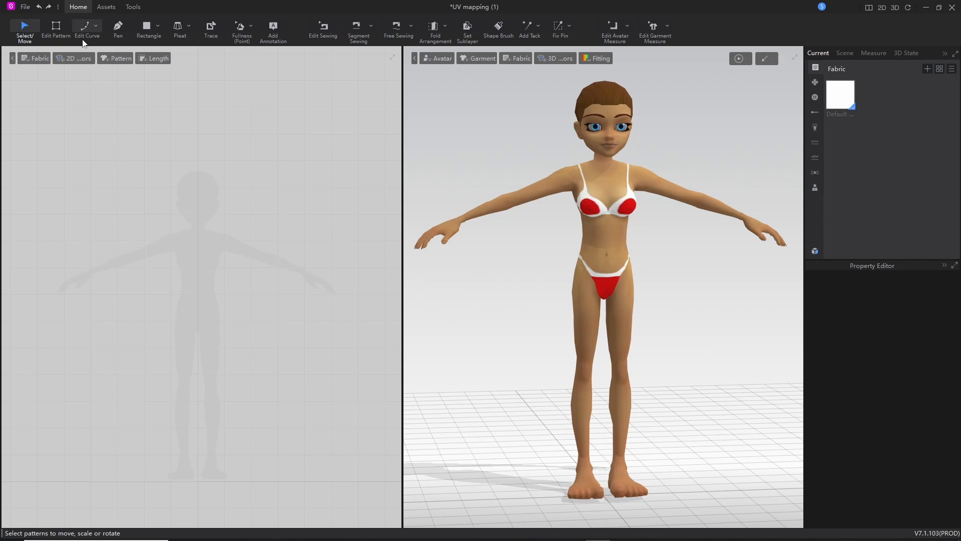
Create a rectangle pattern 128 cm wide and 16 cm high in the 2D window
click(147, 28)
click(124, 205)
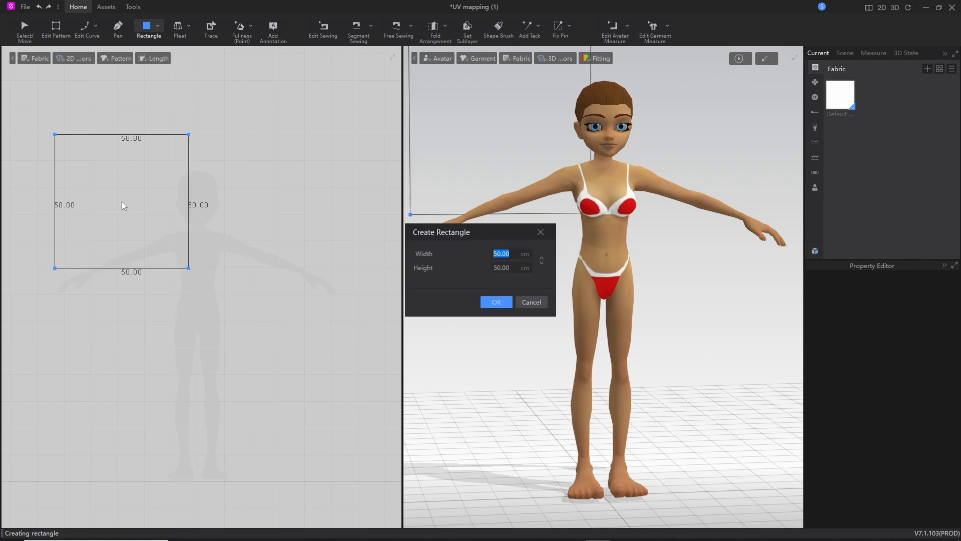
text(128)
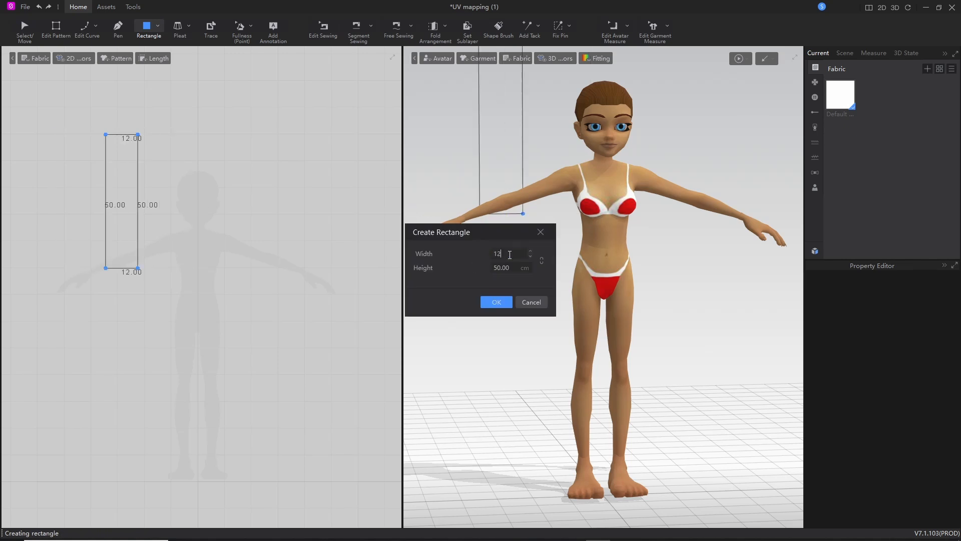
click(501, 268)
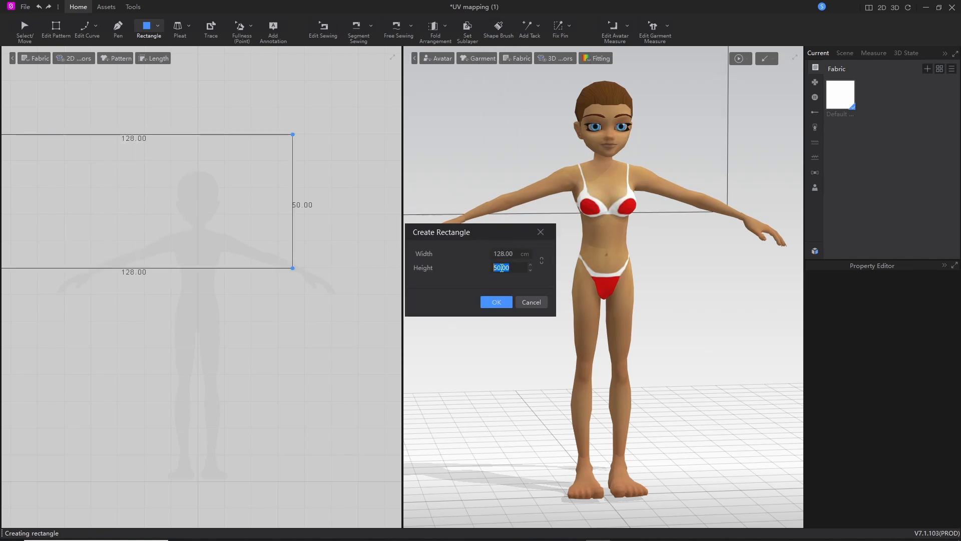
text(16)
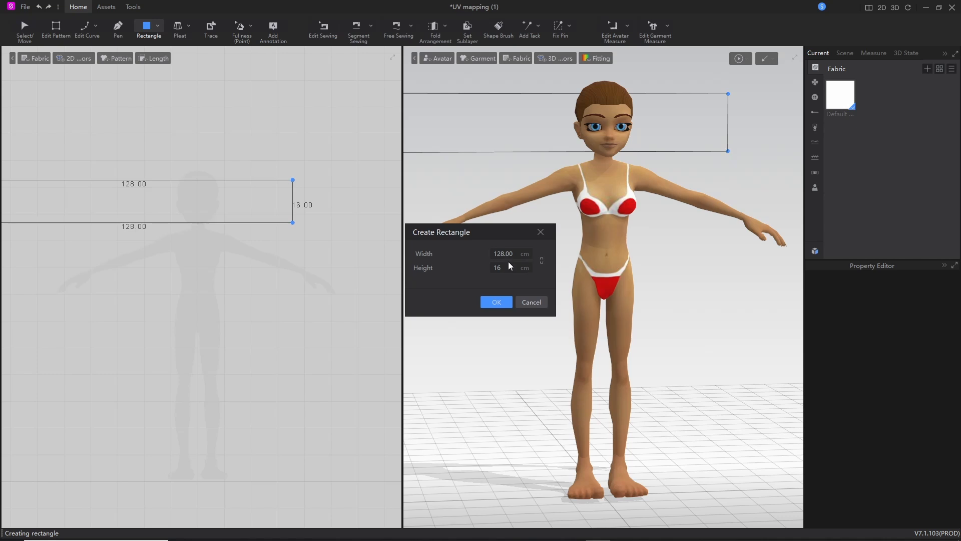
click(496, 302)
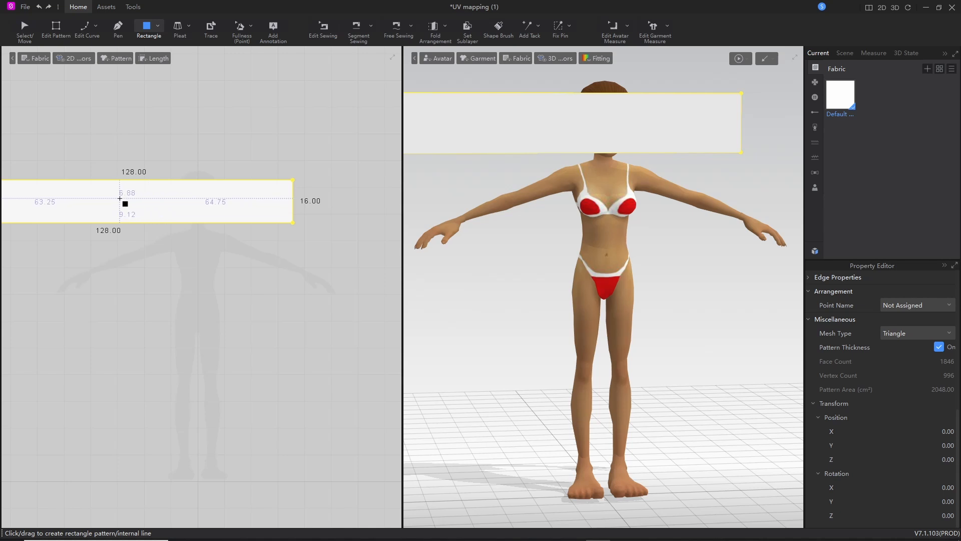
Move the rectangle pattern in the 2D window so it is roughly centred over the avatar silhouette's shoulders
click(24, 27)
drag(83, 203, 153, 224)
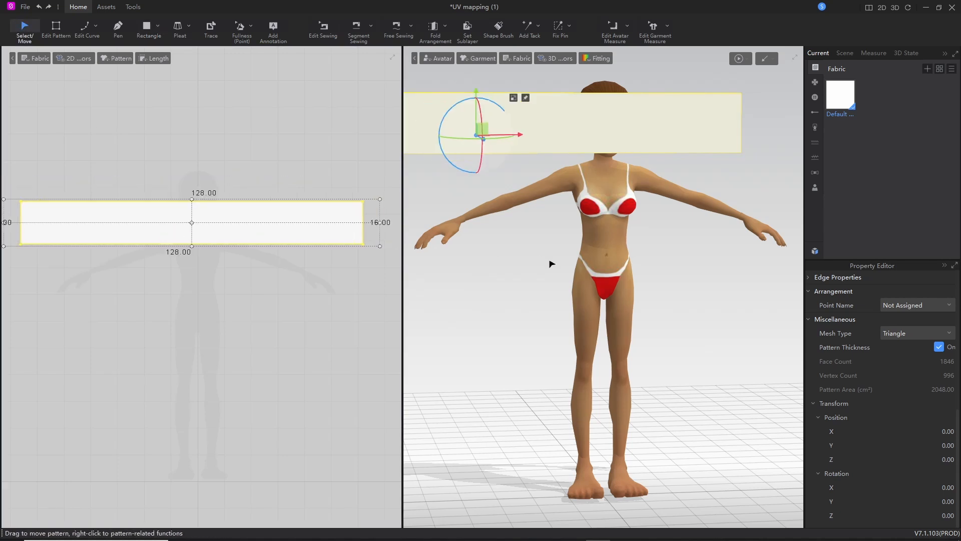
scroll(570, 286, up, 3)
scroll(554, 286, up, 5)
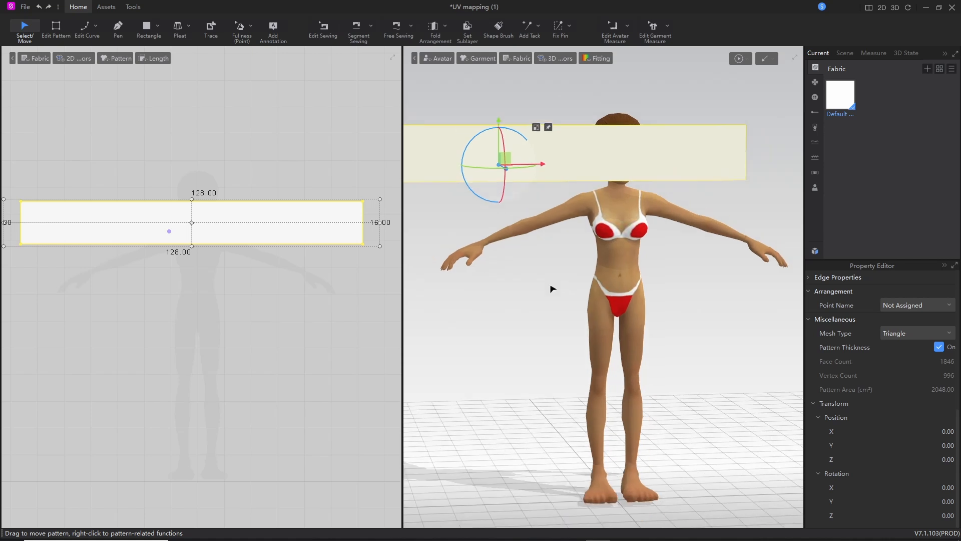
scroll(601, 336, down, 2)
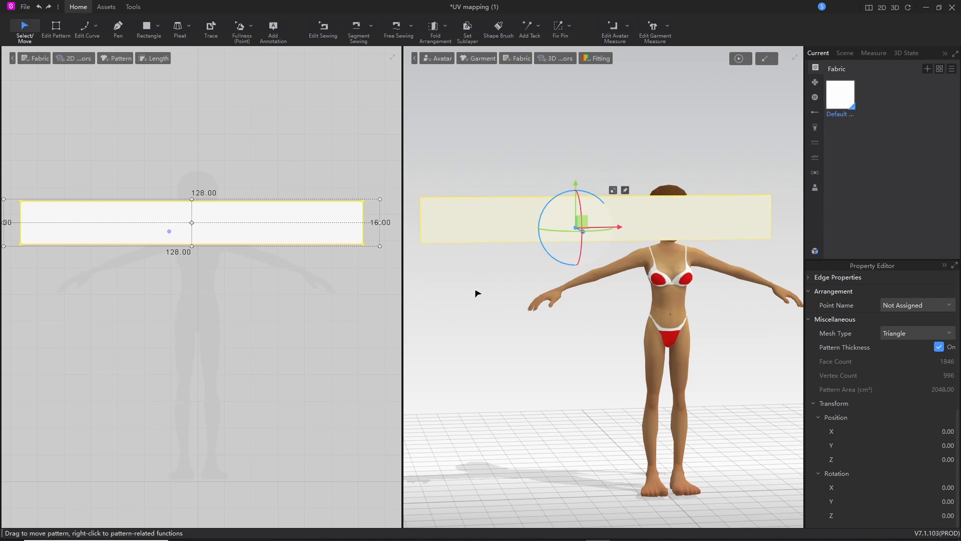
mouse_move(19, 197)
mouse_down()
mouse_move(18, 247)
mouse_move(354, 249)
mouse_move(354, 194)
mouse_move(25, 190)
mouse_up()
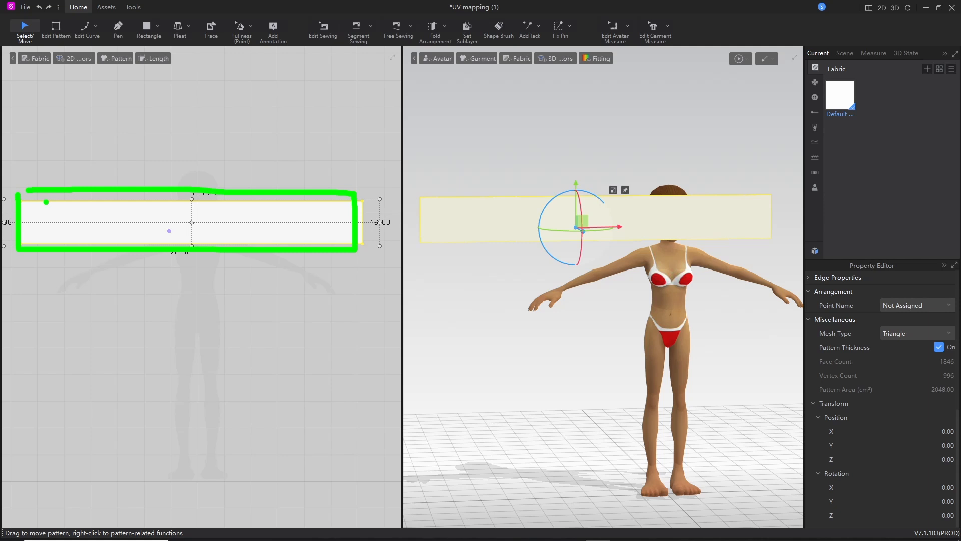
key(Escape)
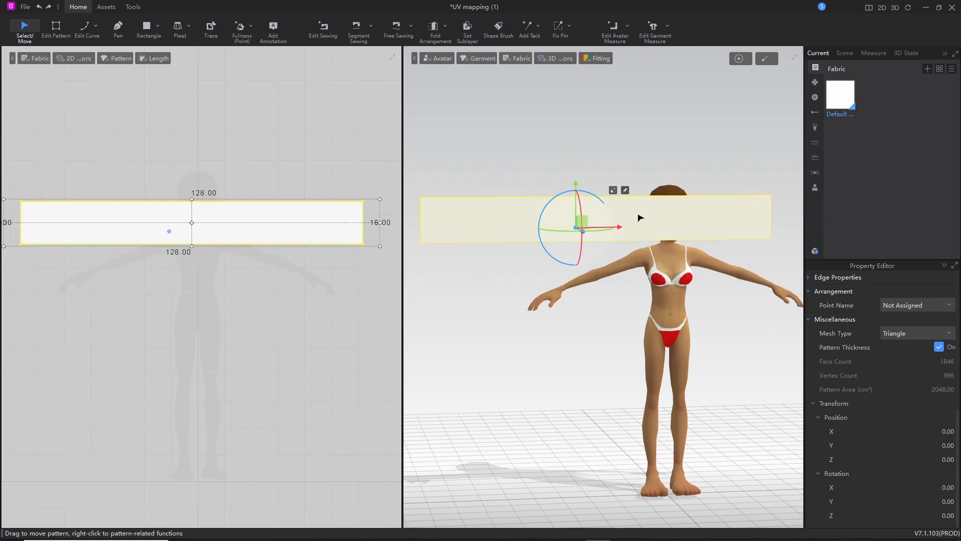
click(748, 211)
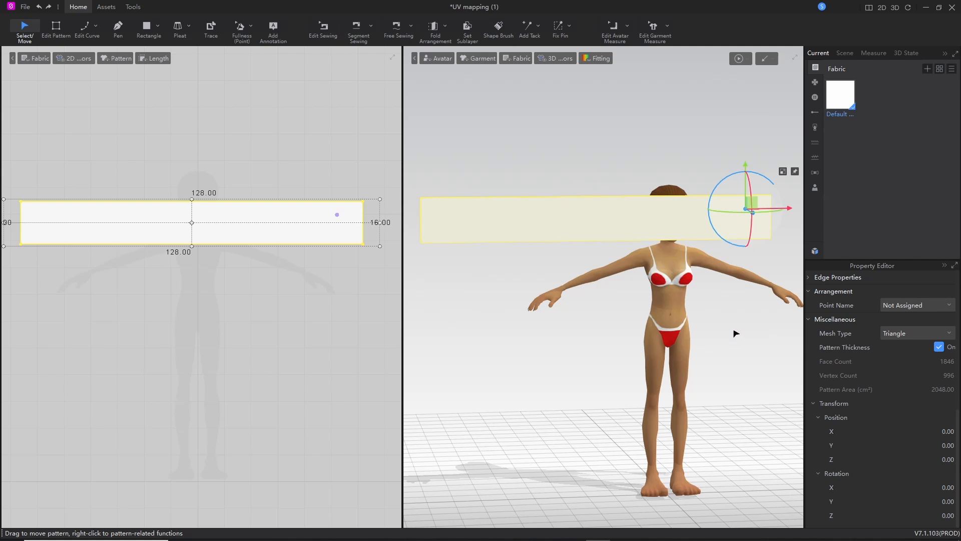
drag(846, 254, 848, 270)
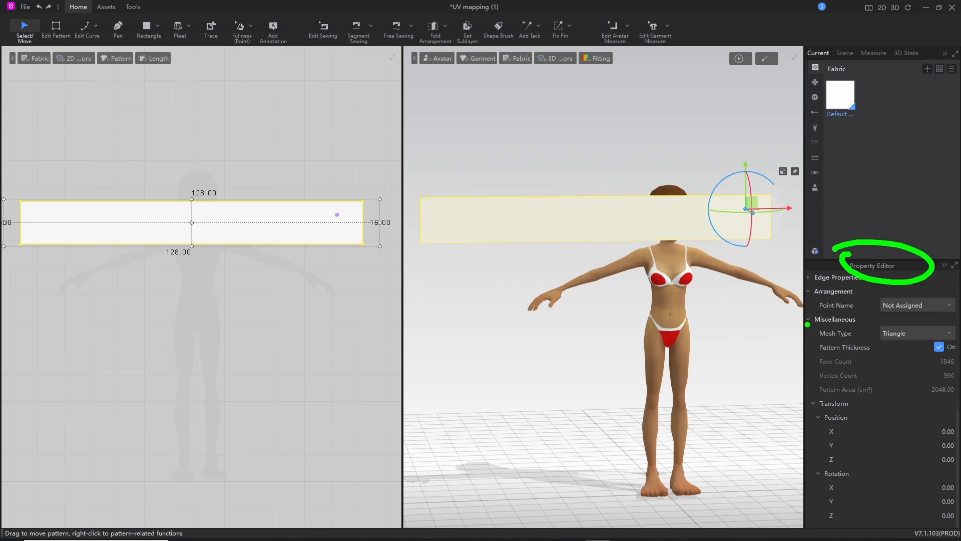
key(Escape)
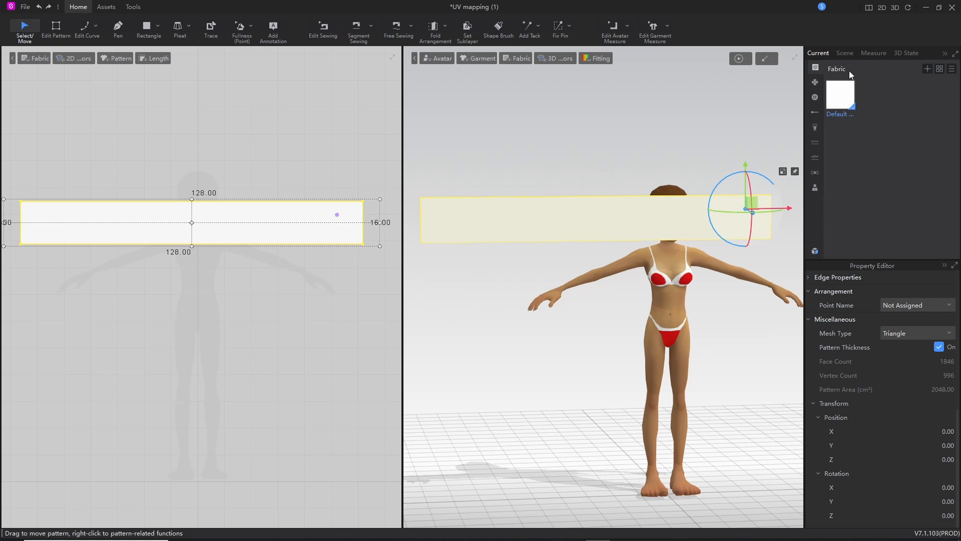
drag(834, 76, 831, 87)
key(Escape)
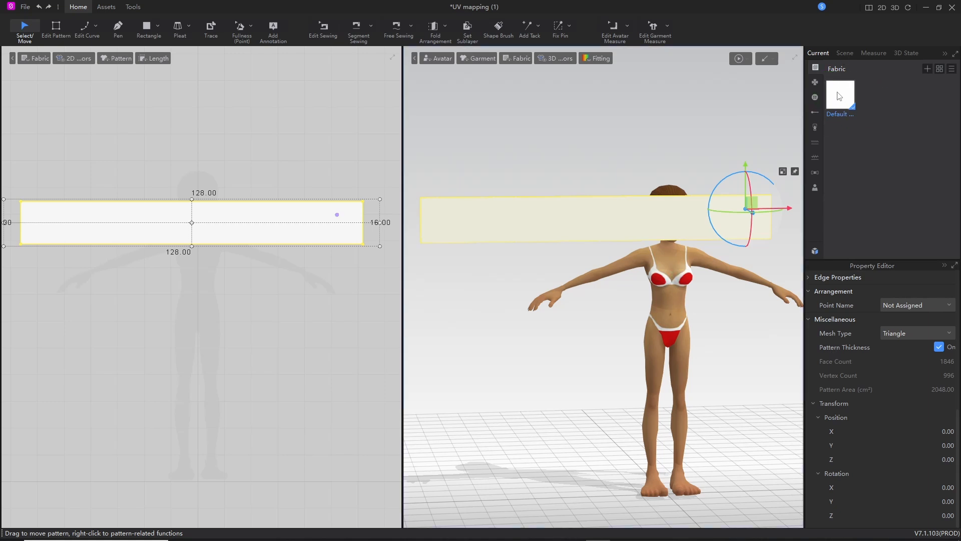
Add scarf-united.png from the Social\Atelier folder on the F: drive as the front texture of the default fabric
click(838, 93)
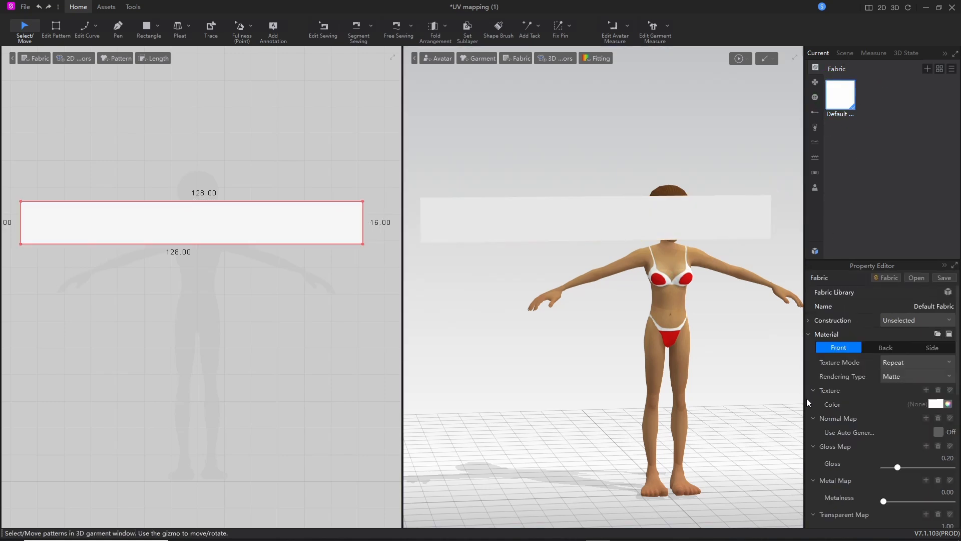
drag(807, 399, 846, 399)
mouse_move(927, 390)
mouse_down()
mouse_move(908, 392)
mouse_move(919, 375)
mouse_up()
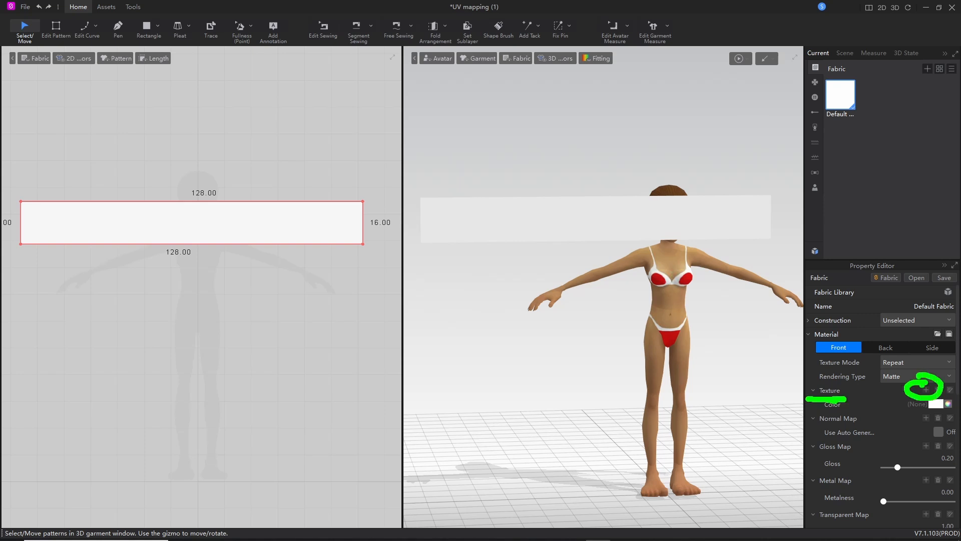
key(Escape)
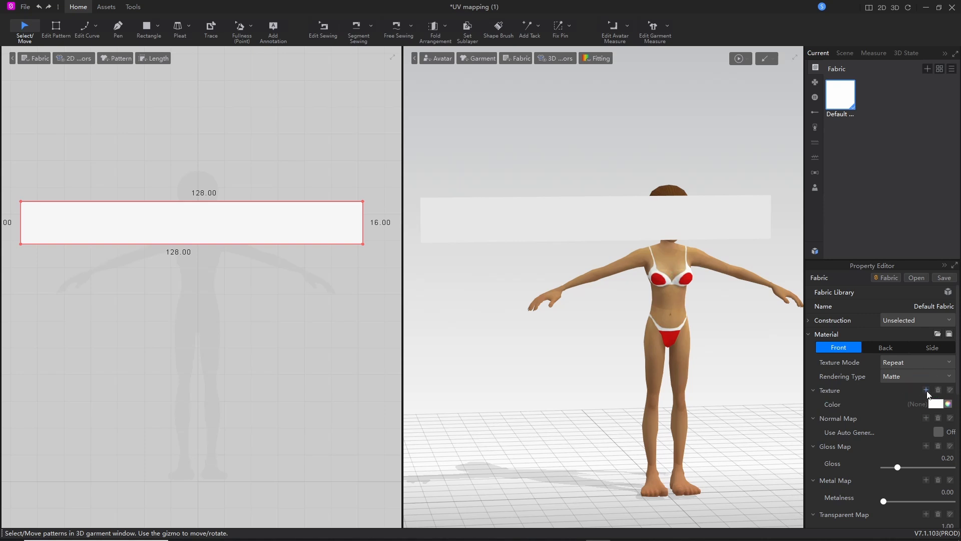
click(926, 391)
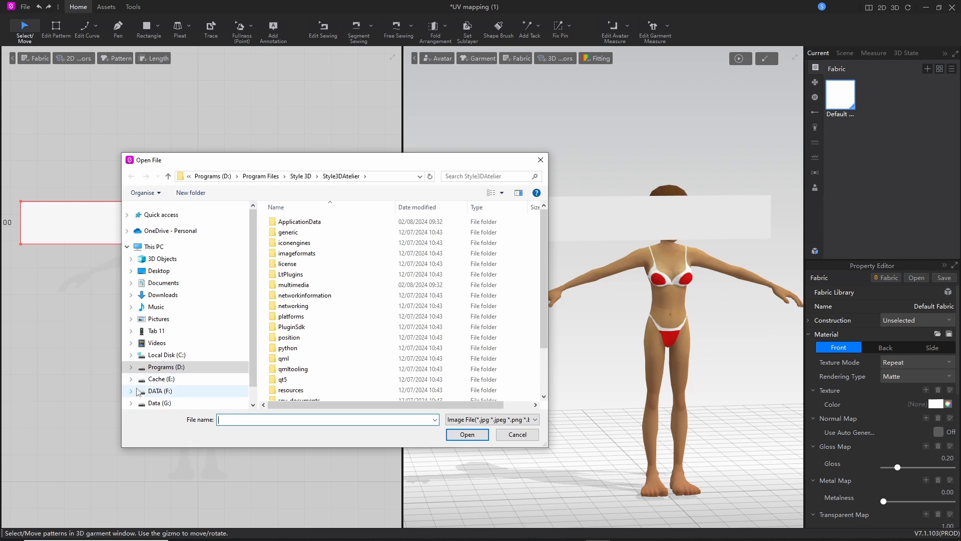
click(129, 392)
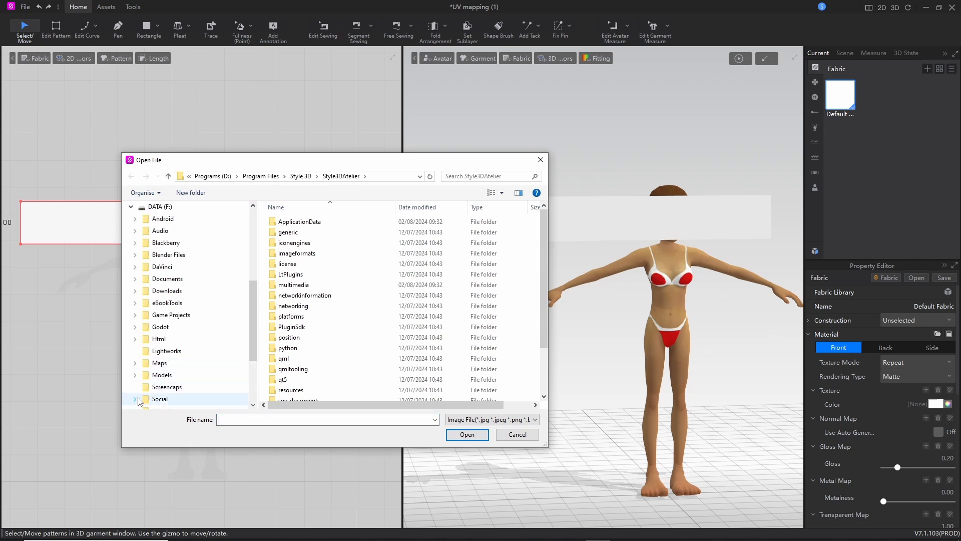
click(163, 279)
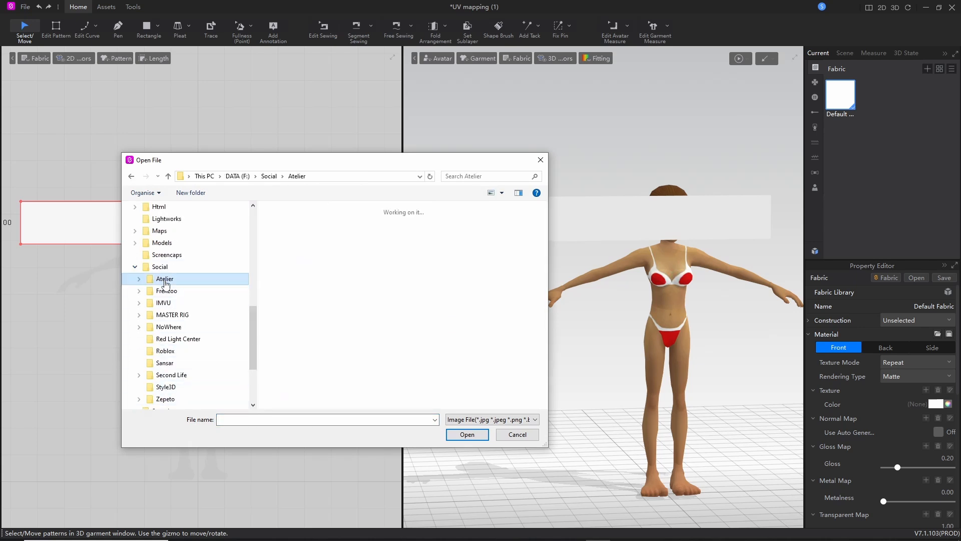
click(351, 350)
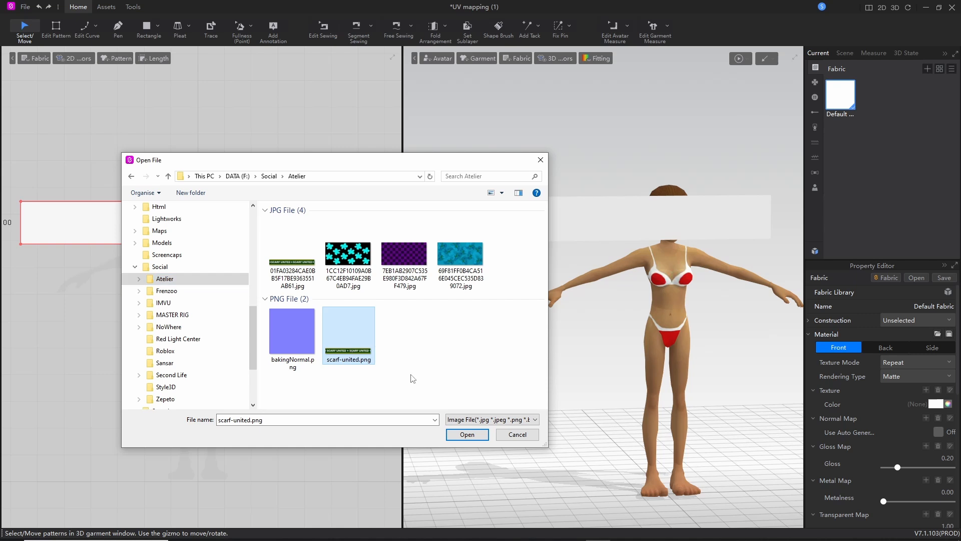
click(467, 434)
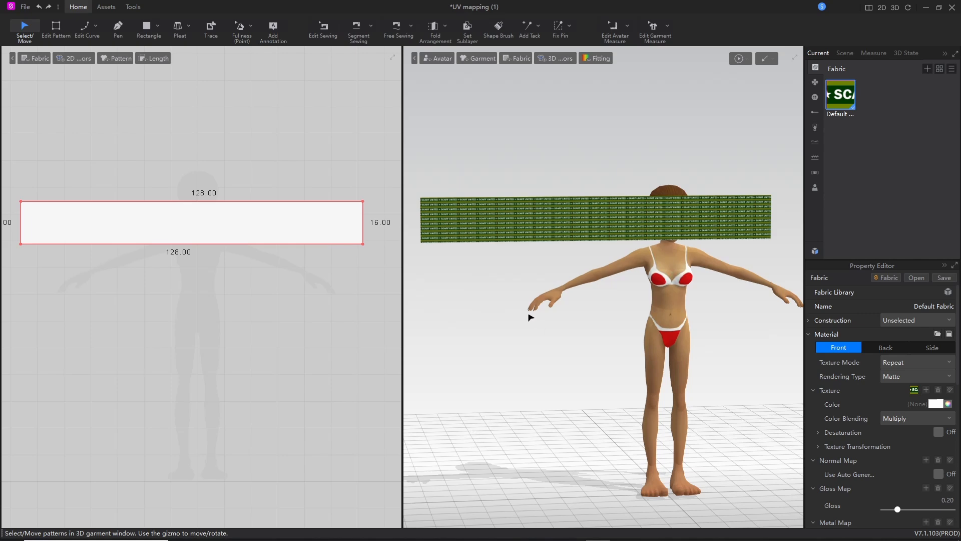
Examine up close how the scarf texture repeats across the rectangle in the 3D view
scroll(560, 232, up, 6)
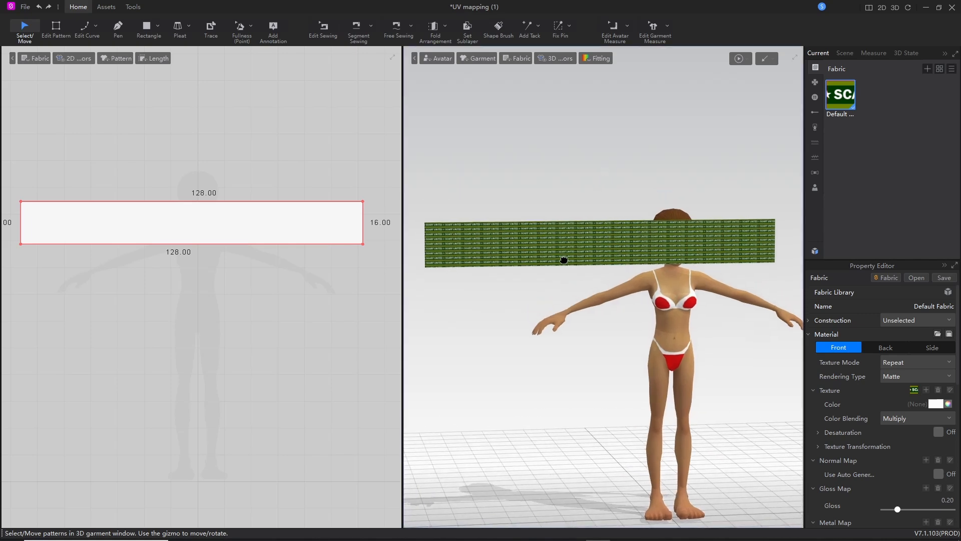
scroll(592, 278, up, 5)
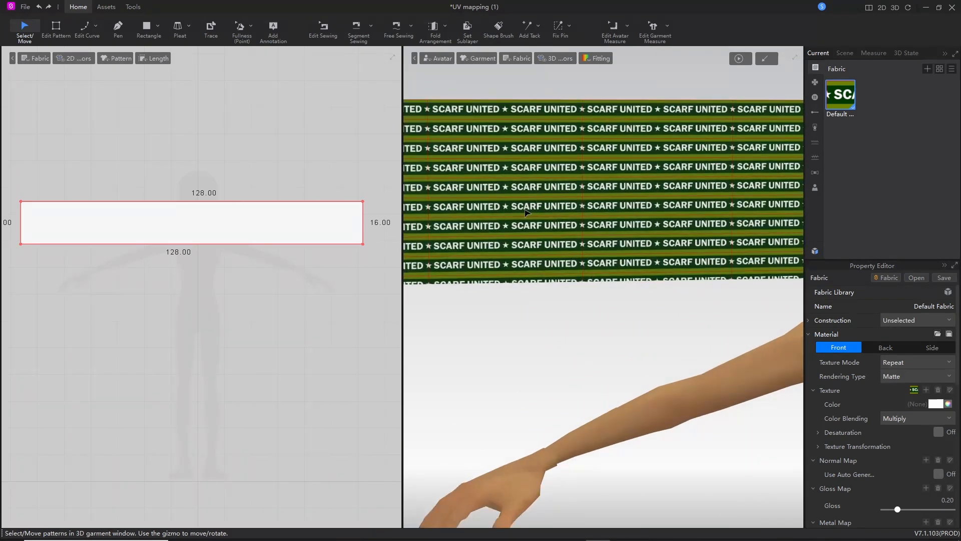
middle_drag(498, 276, 532, 266)
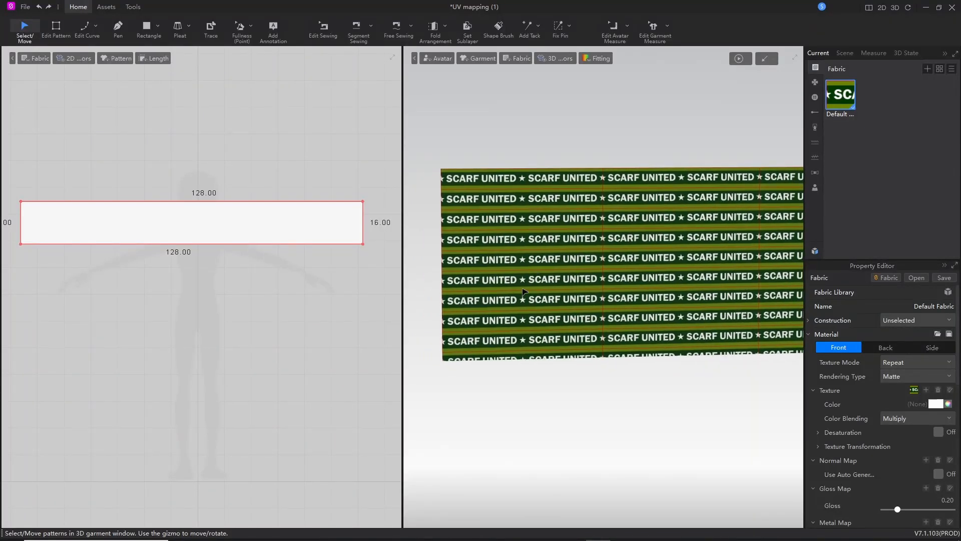
scroll(521, 296, down, 5)
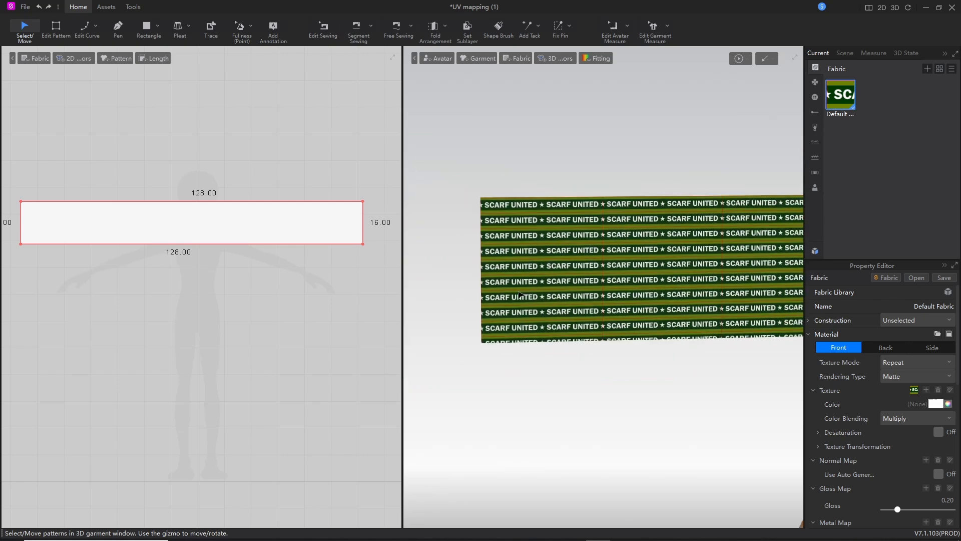
scroll(595, 280, down, 6)
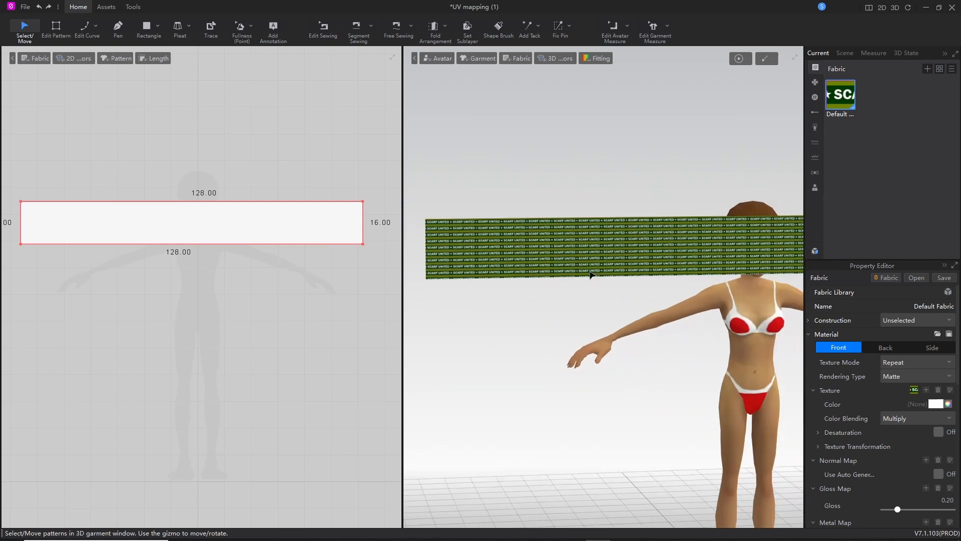
middle_drag(645, 288, 602, 262)
scroll(602, 262, up, 1)
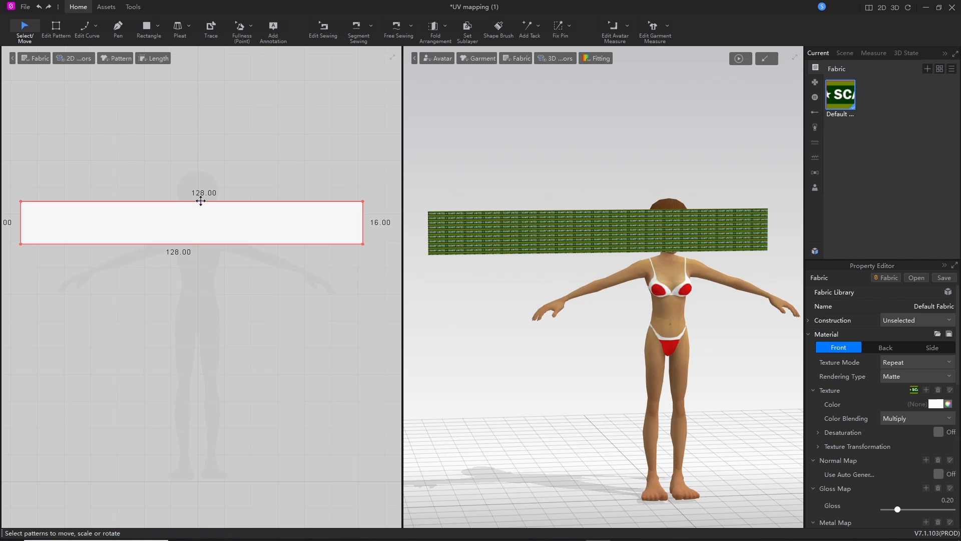
Open the UV Editor to show the rectangle pattern's UV placement
mouse_move(121, 18)
mouse_down()
mouse_move(140, 17)
mouse_move(132, 53)
mouse_up()
click(132, 6)
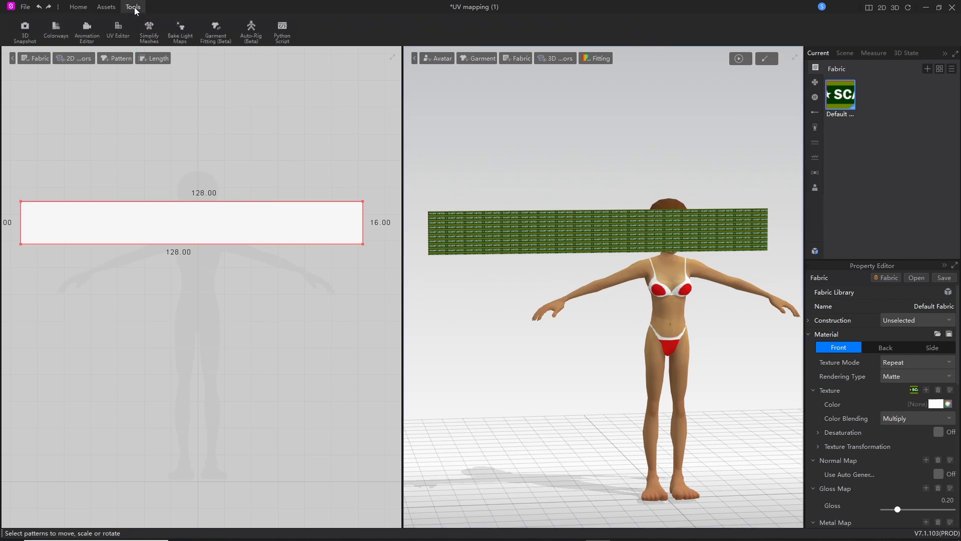
drag(115, 21, 129, 21)
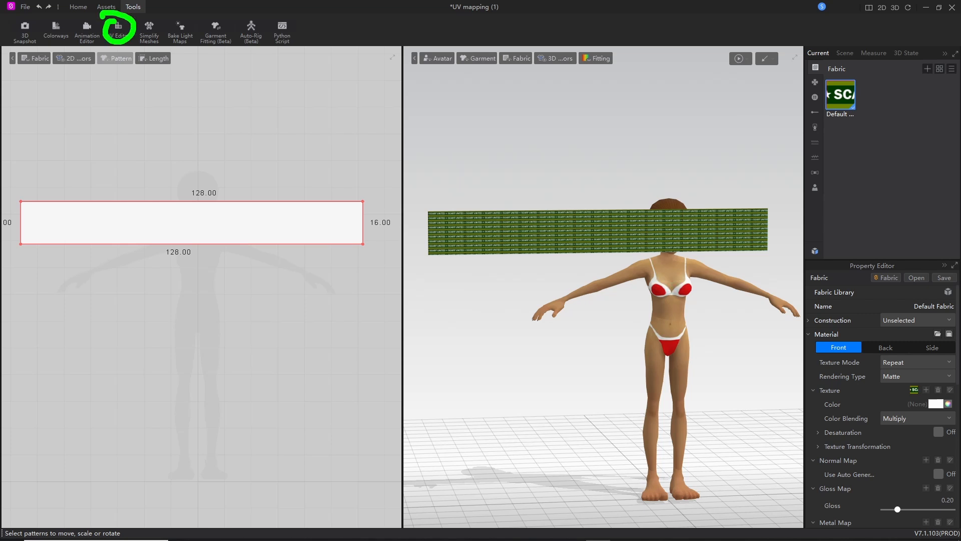
key(Escape)
click(121, 30)
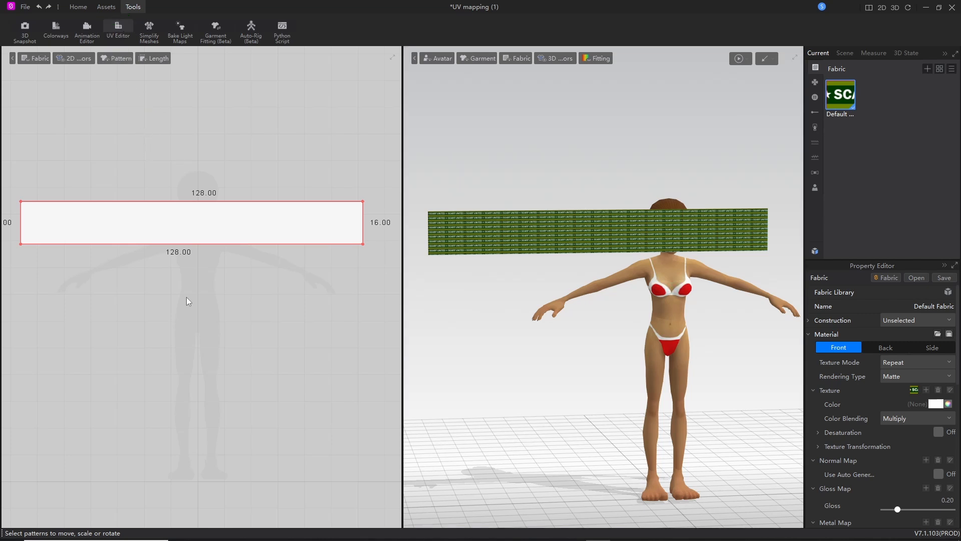
right_drag(201, 159, 152, 213)
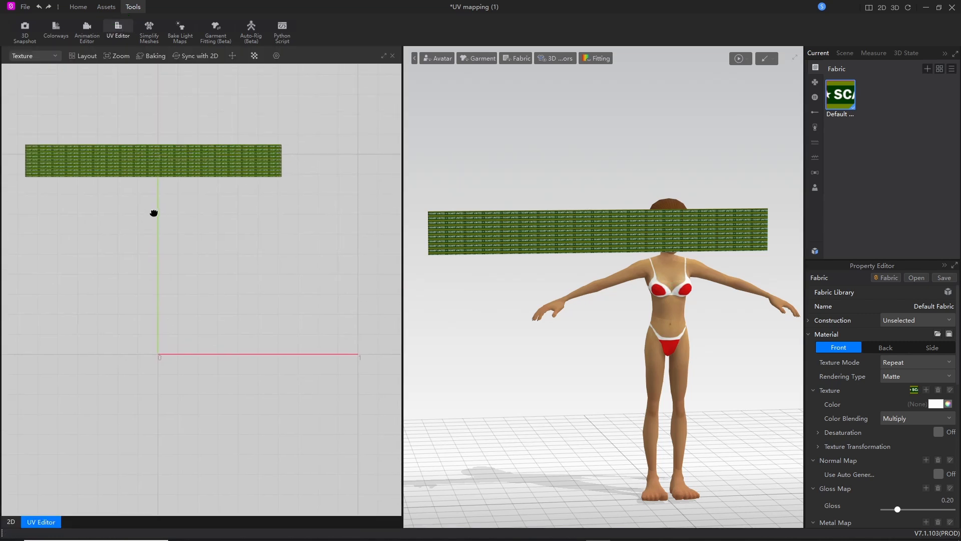
Select the scarf rectangle and lay it out automatically within the 0–1 UV space
click(143, 161)
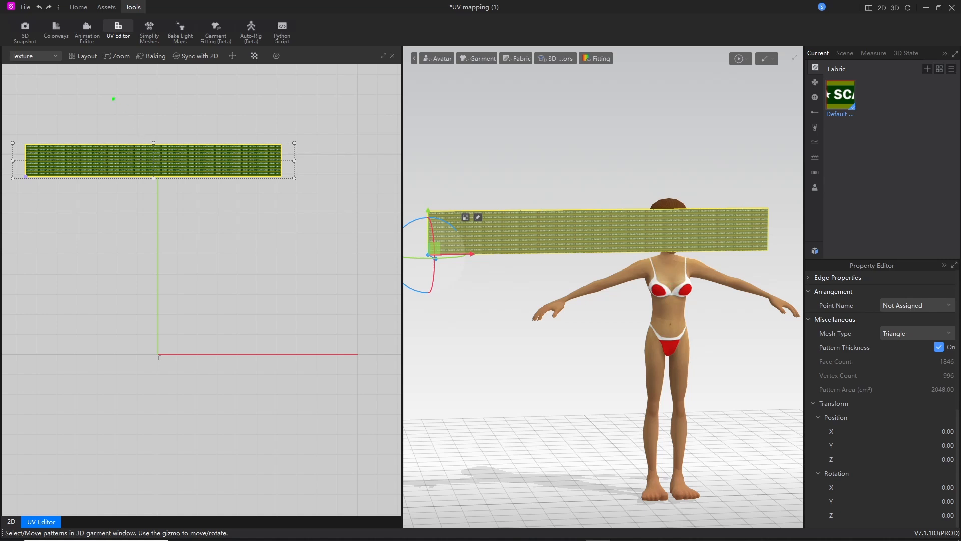
mouse_move(70, 43)
mouse_down()
mouse_move(89, 69)
mouse_move(80, 45)
mouse_up()
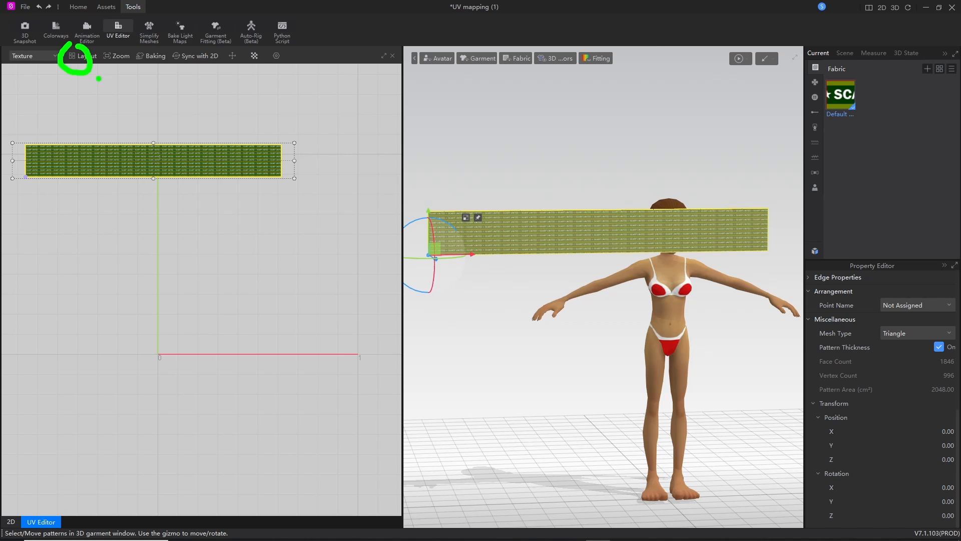
click(87, 57)
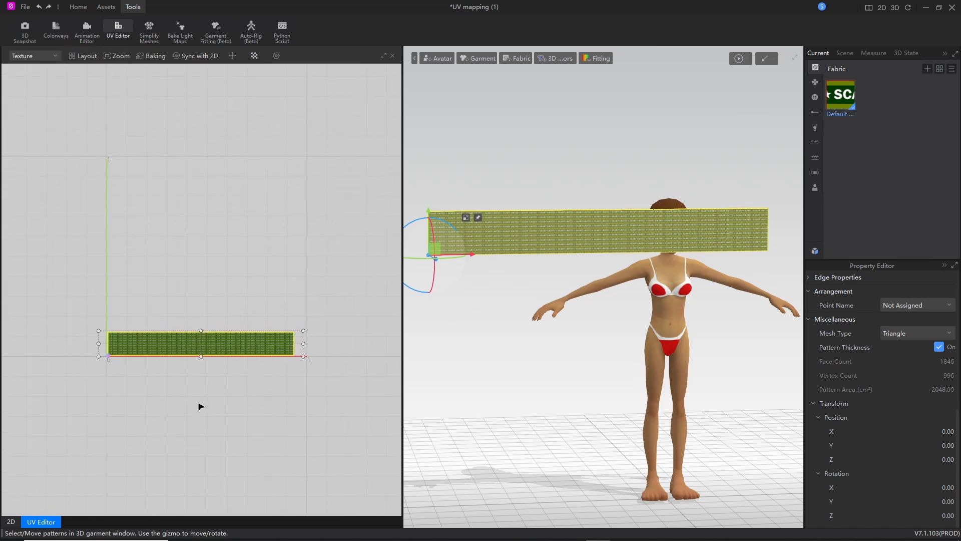
Examine how much of the 0–1 UV square the scarf's UV layout covers
scroll(200, 406, up, 2)
middle_drag(200, 407, 200, 469)
middle_drag(178, 257, 174, 276)
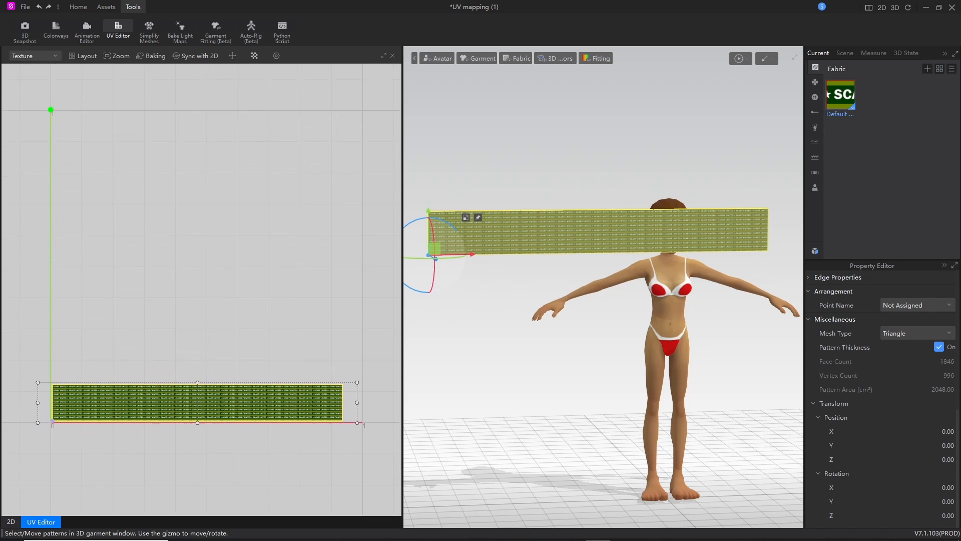
mouse_move(51, 109)
mouse_down()
mouse_move(42, 419)
mouse_move(363, 429)
mouse_move(349, 176)
mouse_move(310, 111)
mouse_move(54, 108)
mouse_up()
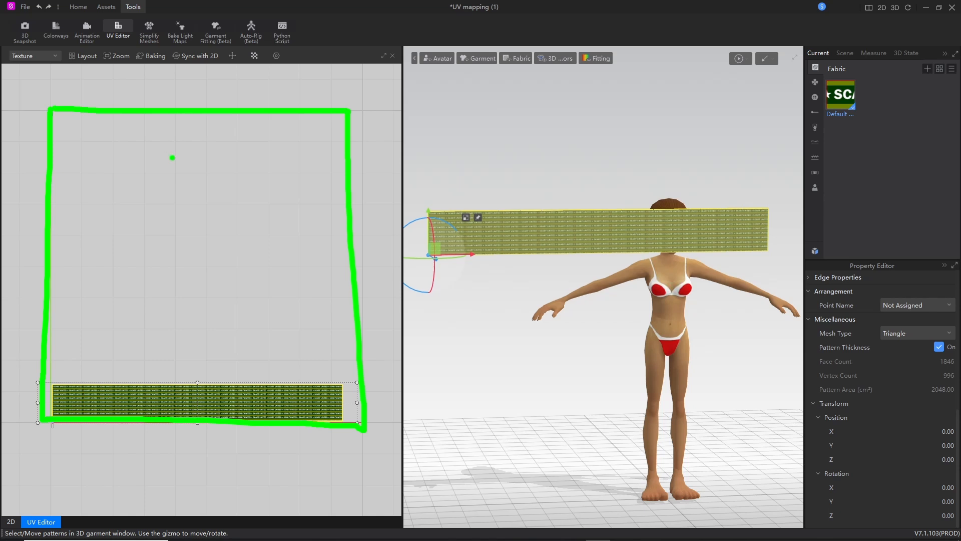
key(Escape)
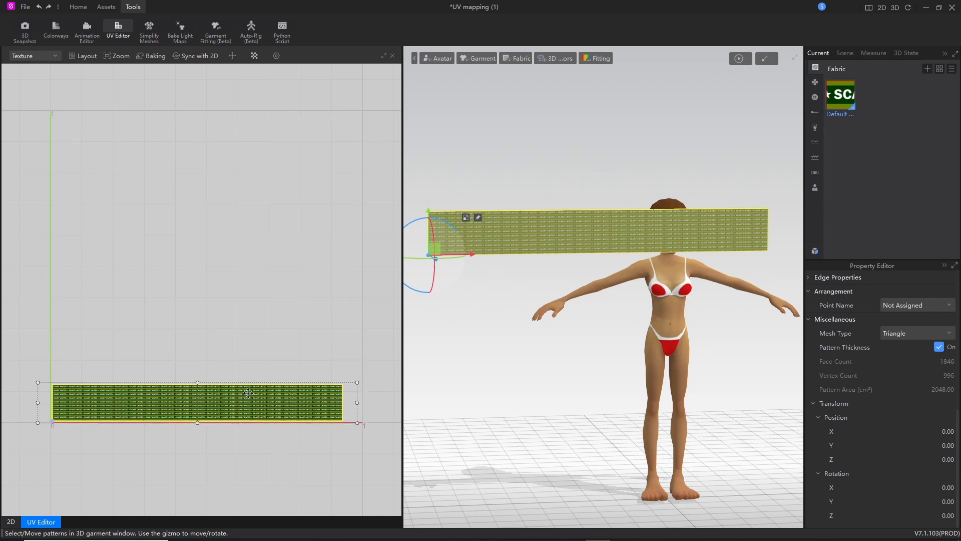
middle_drag(200, 297, 200, 310)
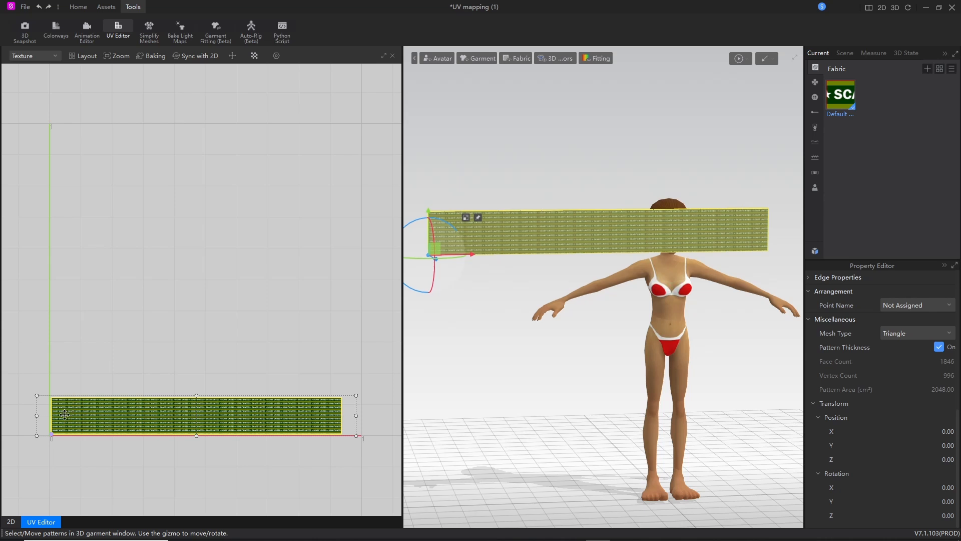
key(ctrl+2)
mouse_move(37, 386)
mouse_down()
mouse_move(309, 385)
mouse_move(337, 445)
mouse_move(25, 443)
mouse_move(32, 373)
mouse_up()
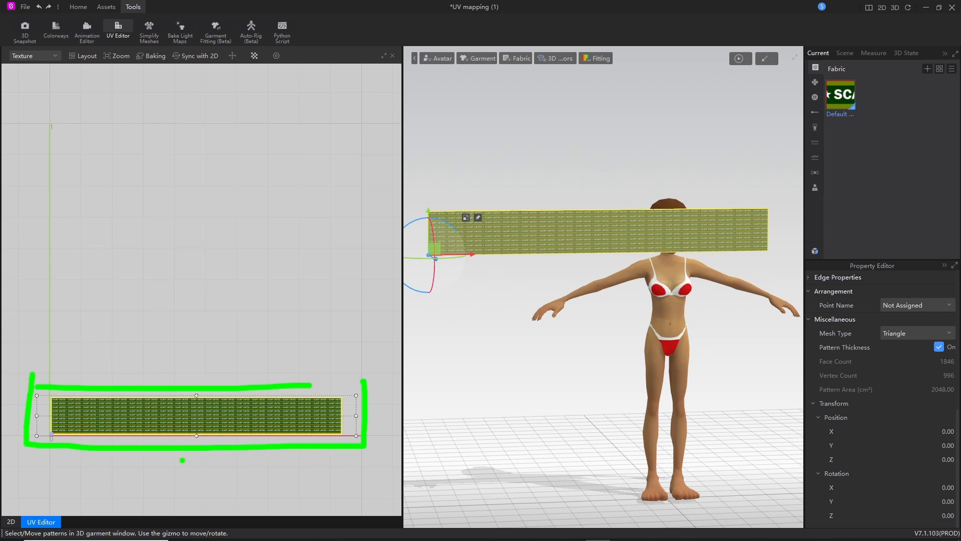
key(Escape)
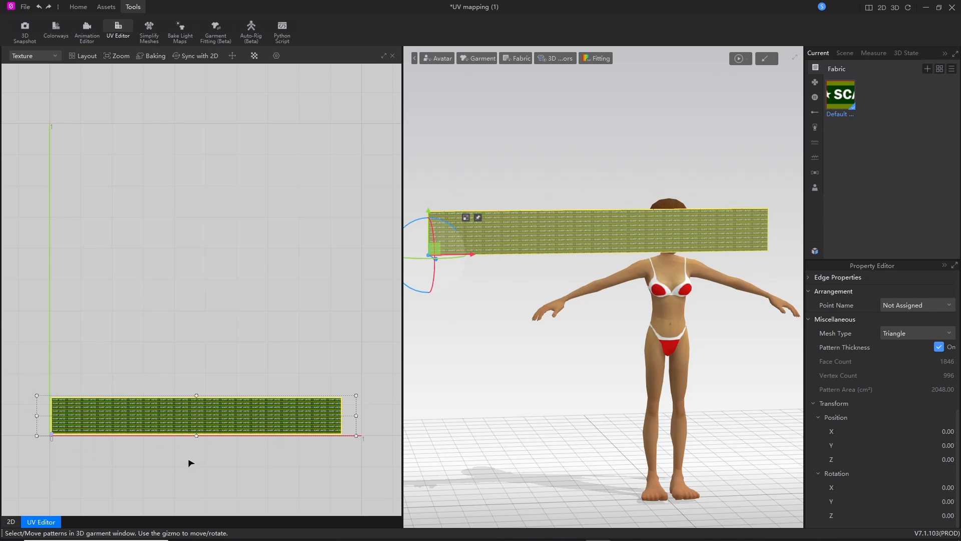
Export the scarf pattern as UV mapping (1).fbx in the Social\Atelier folder, leaving out all props and avatars
click(534, 227)
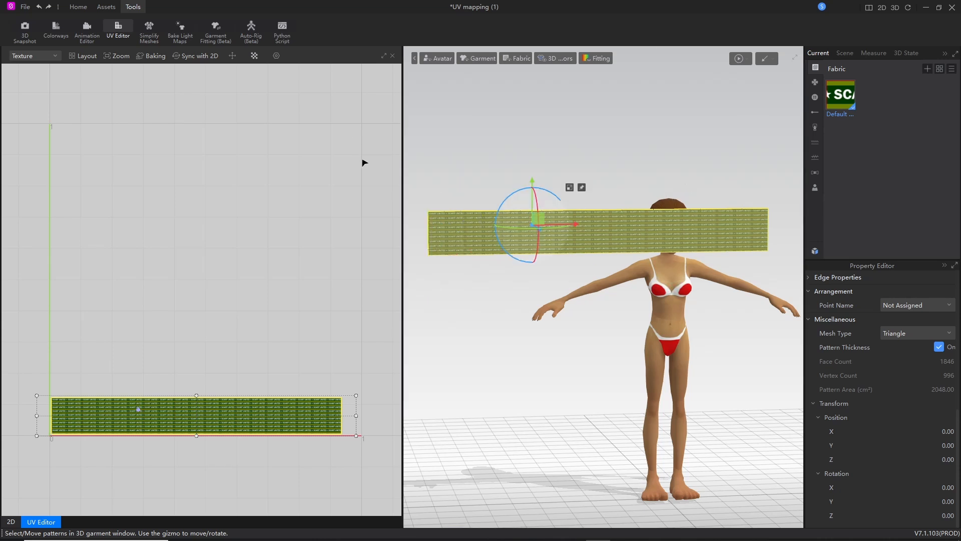
click(26, 7)
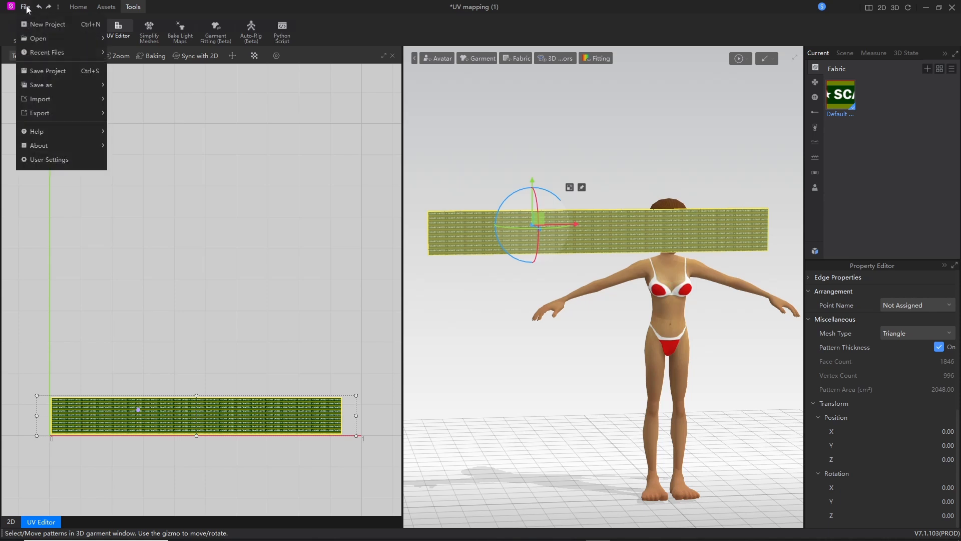
mouse_move(44, 111)
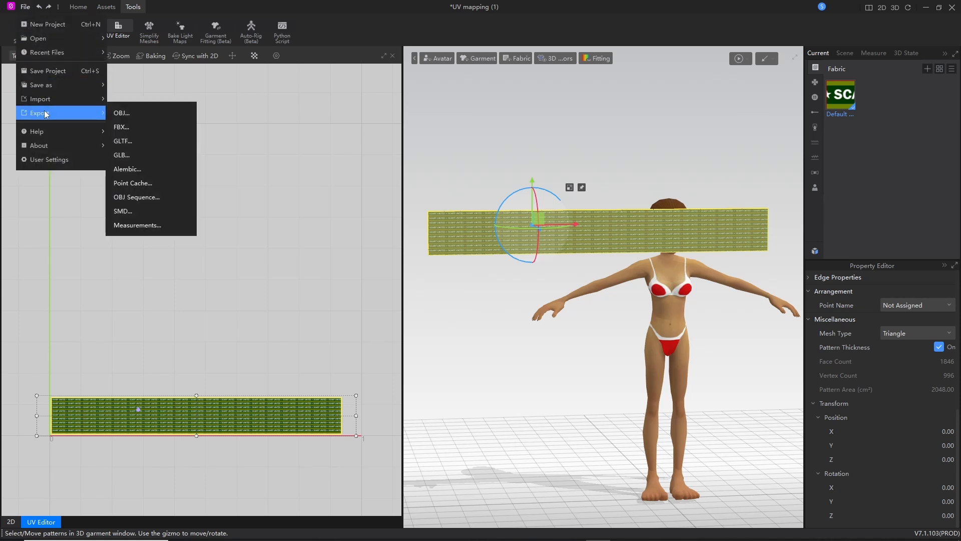
click(124, 126)
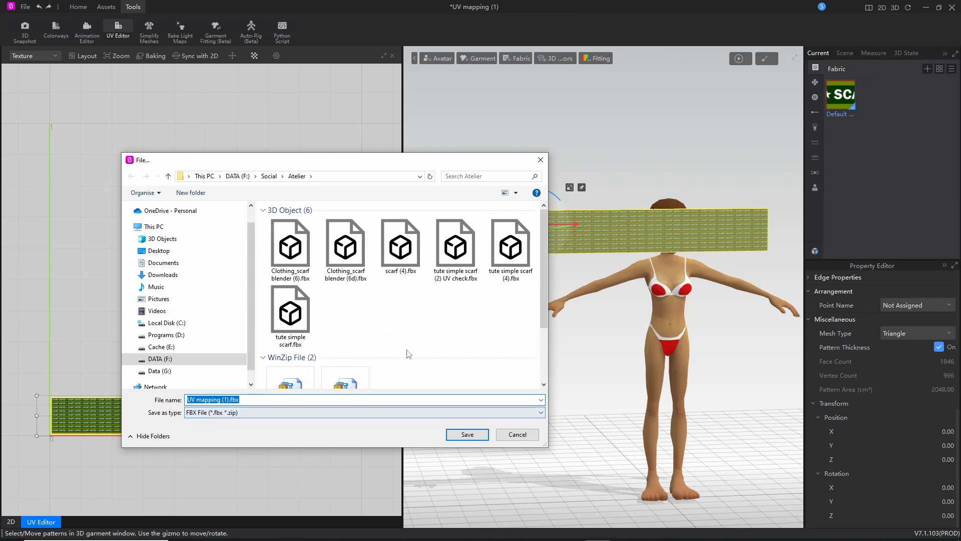
click(467, 434)
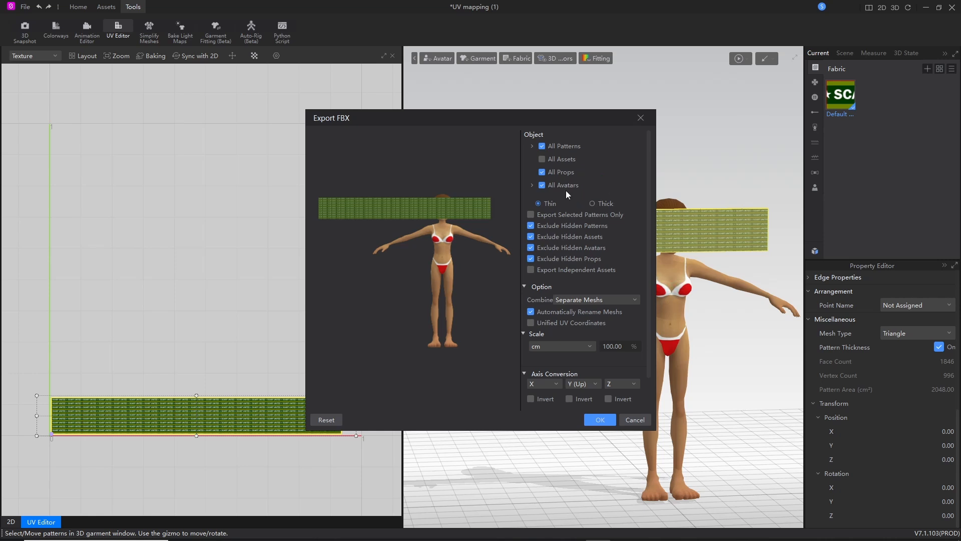
click(541, 172)
click(541, 184)
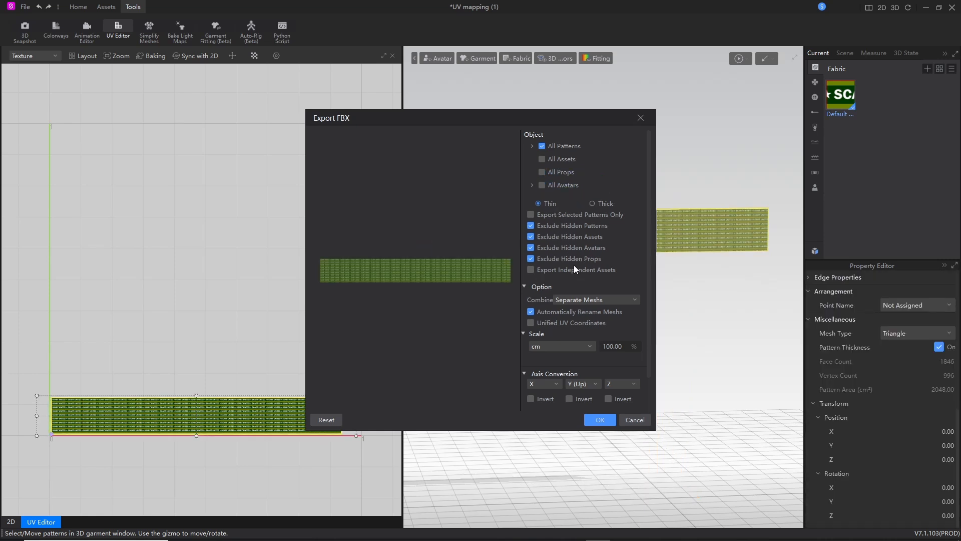
click(601, 420)
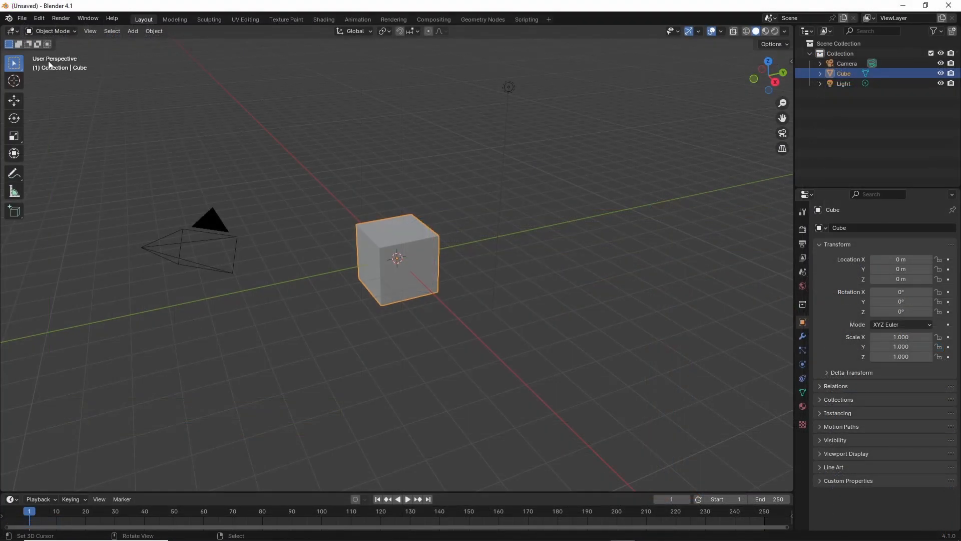
Switch to Blender and choose UV mapping (1).fbx from the Atelier folder for FBX import
click(22, 18)
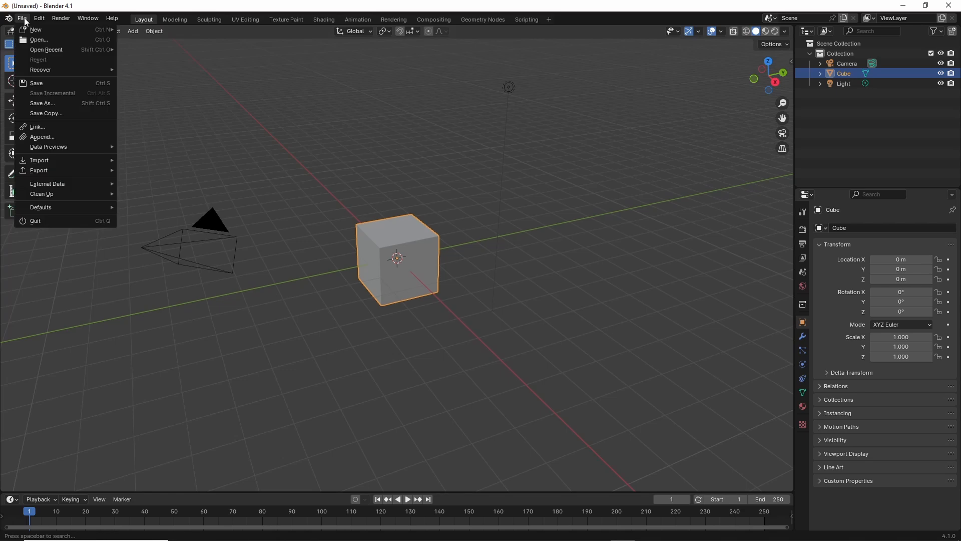
mouse_move(58, 160)
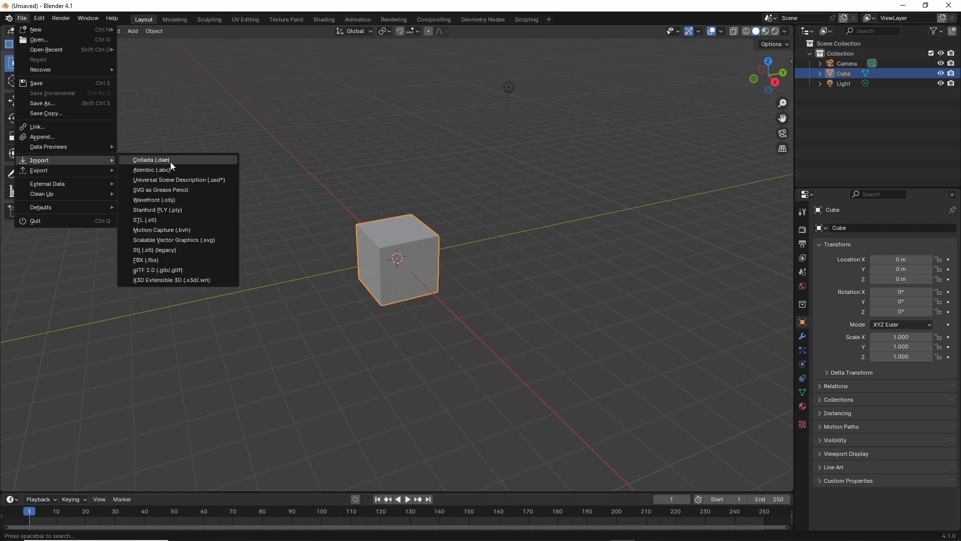
click(150, 260)
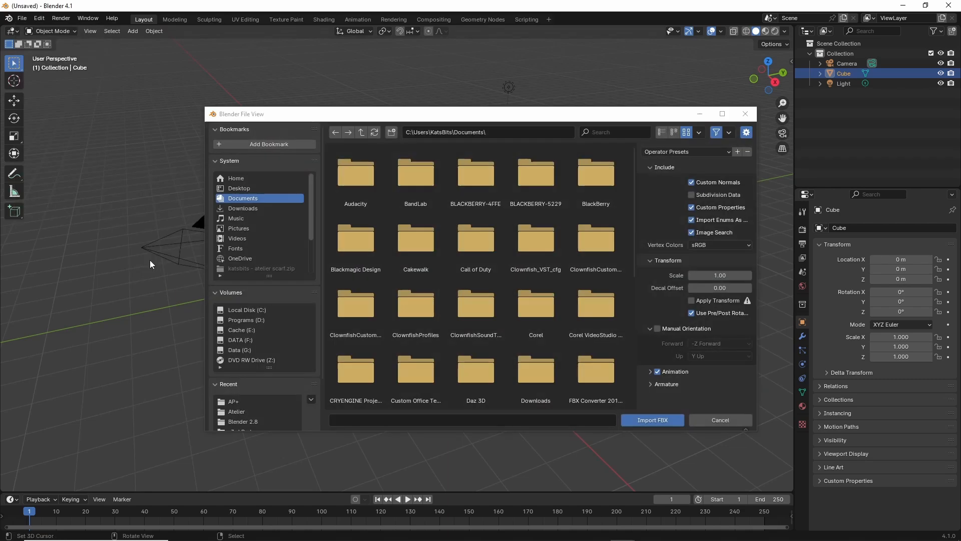
click(237, 412)
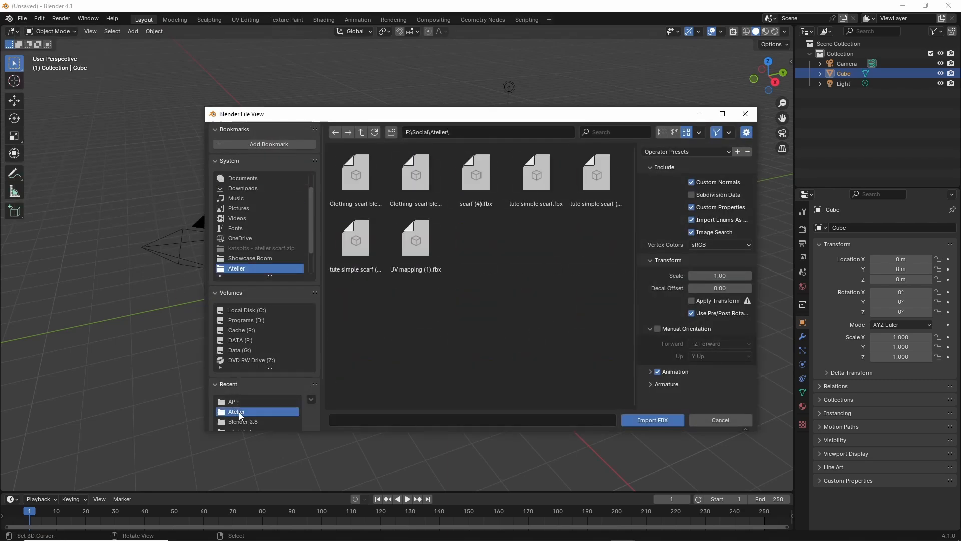
click(416, 231)
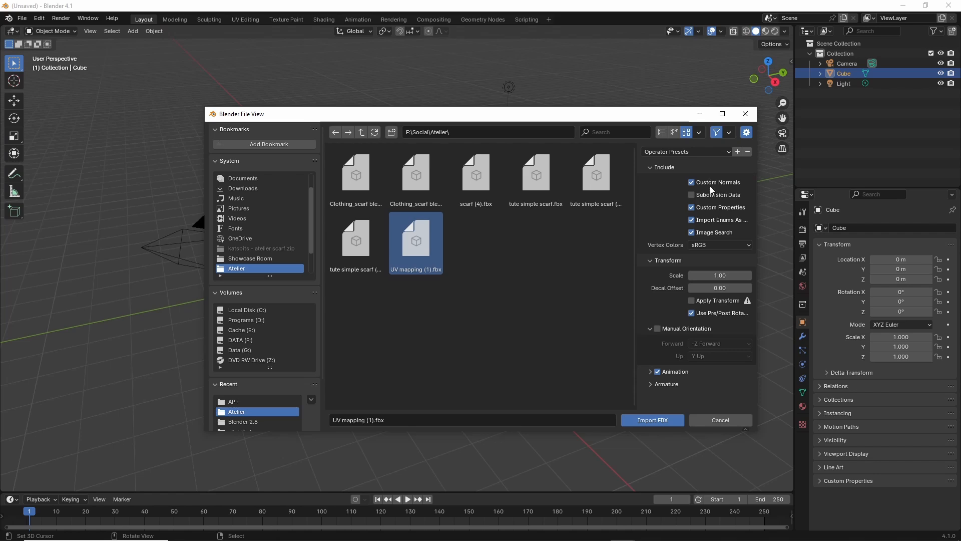
Disable Animation, expand the Armature options, and import the chosen FBX file
drag(657, 379, 710, 380)
click(657, 372)
click(650, 384)
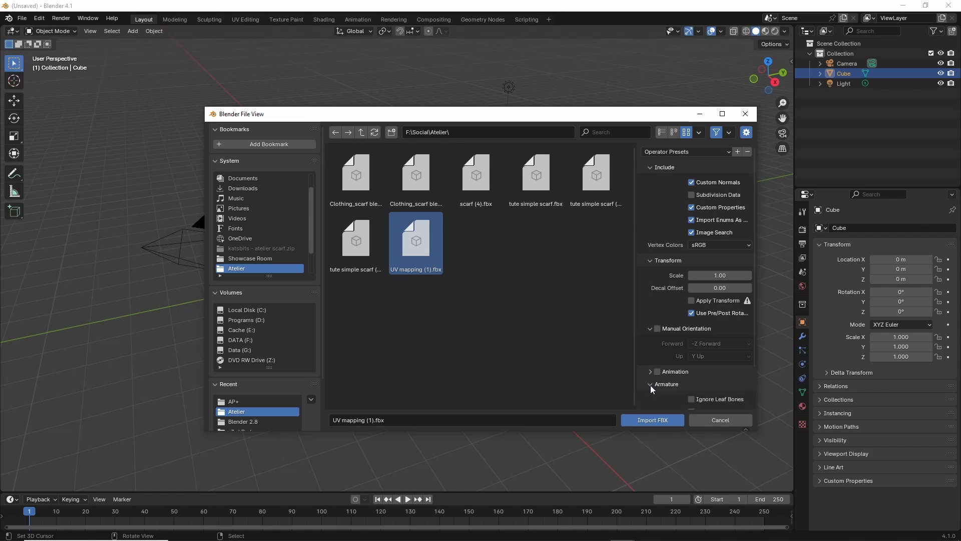
scroll(651, 385, down, 3)
drag(650, 407, 639, 403)
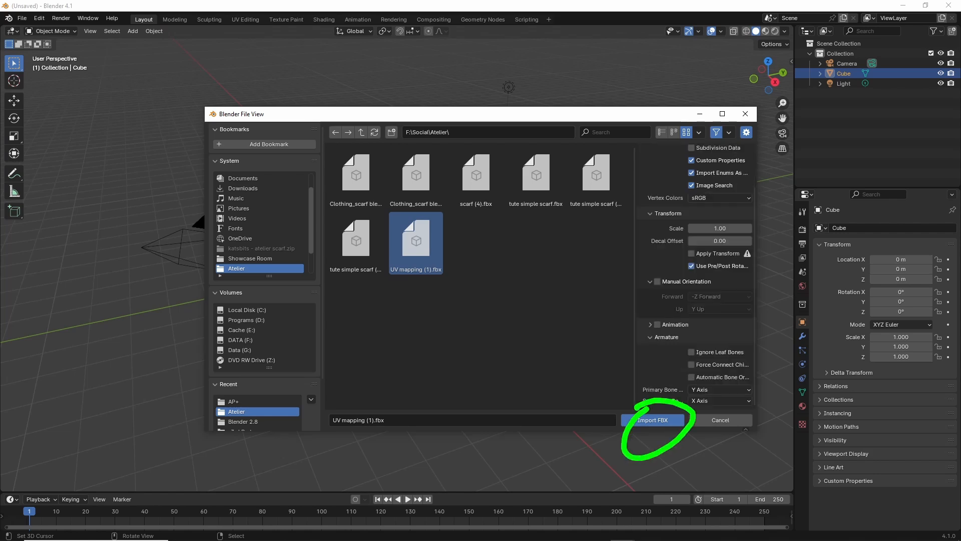
click(653, 421)
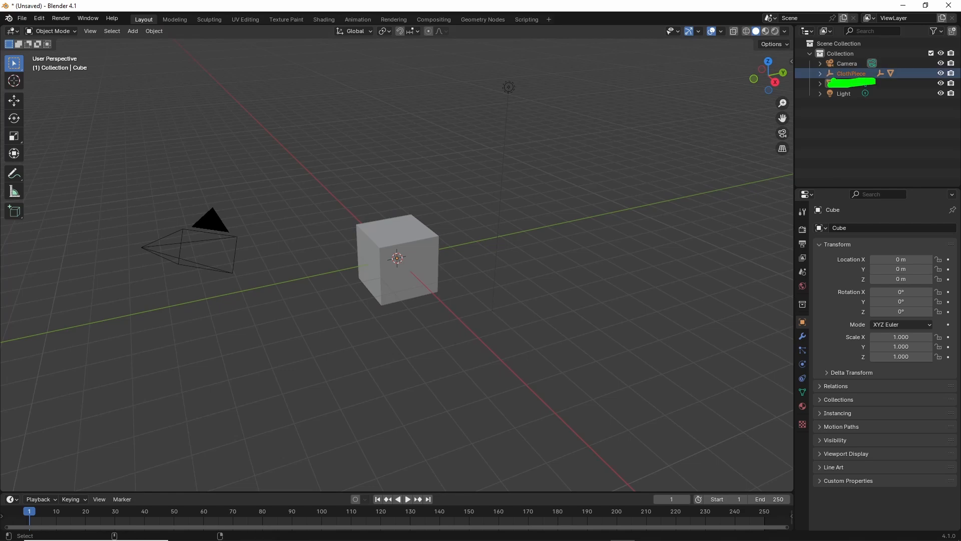
Set the scale of the imported ClothPiece object to 1 on the X, Y and Z axes
click(848, 76)
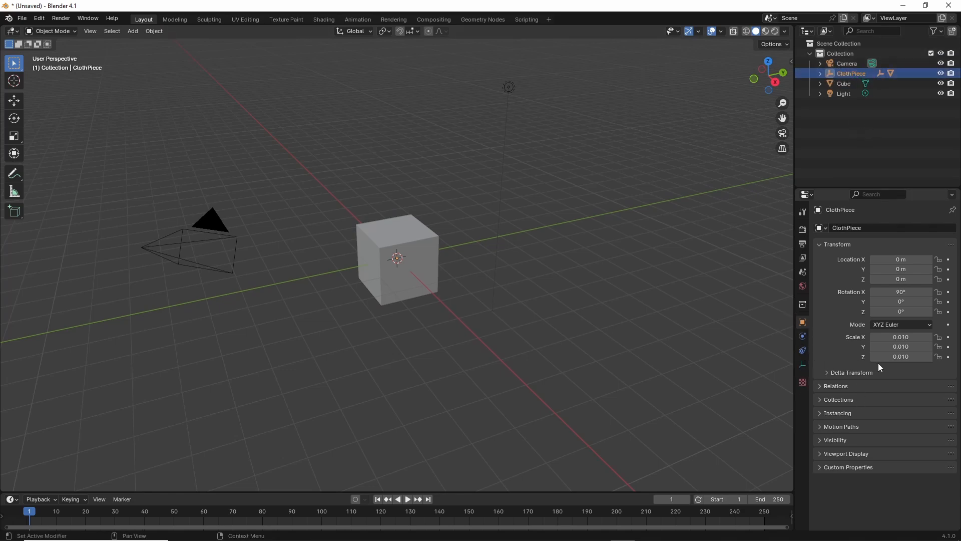
click(919, 336)
text(1)
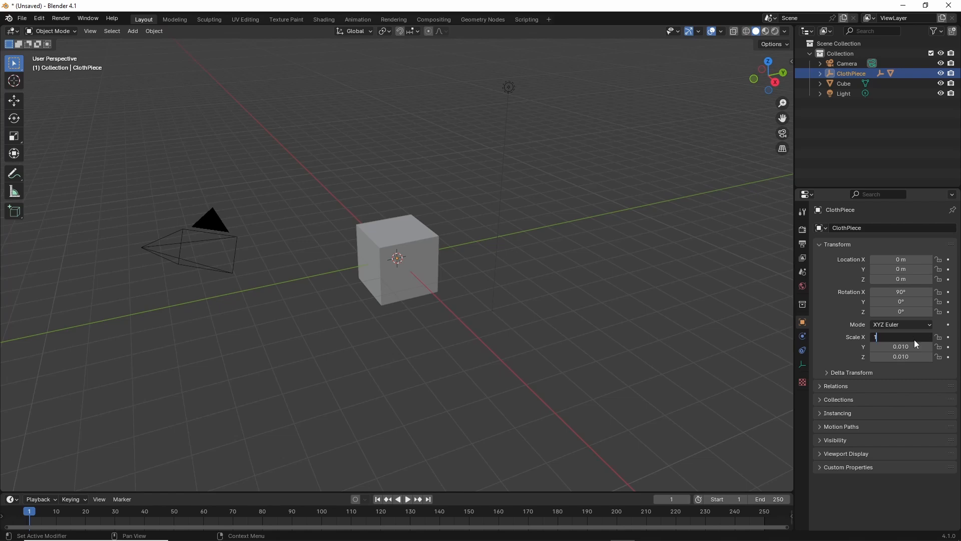
key(Return)
click(905, 347)
text(1)
key(Return)
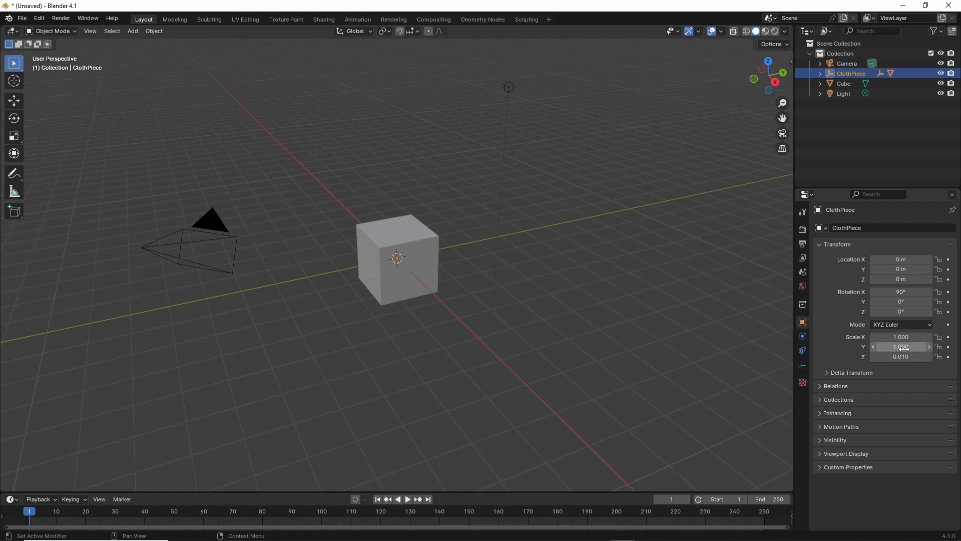
click(905, 357)
text(1)
key(Return)
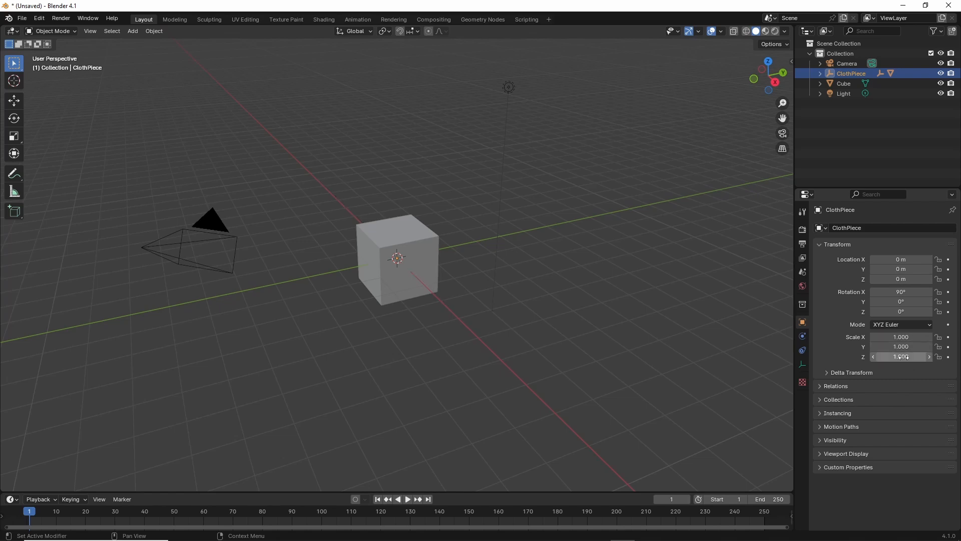
Show the scene in Material Preview shading and examine up close how the texture repeats across the imported scarf
scroll(463, 320, down, 3)
middle_drag(462, 319, 489, 318)
scroll(487, 314, up, 2)
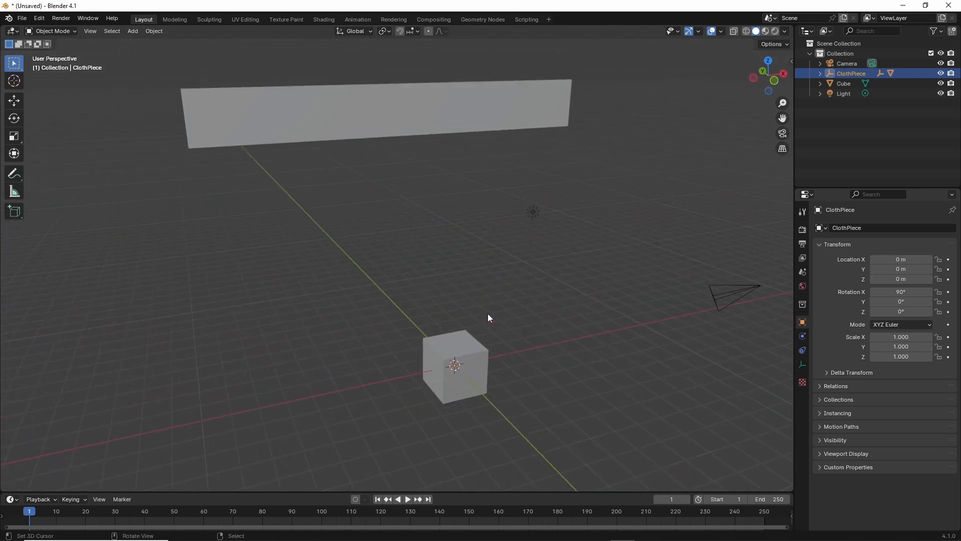
shift+middle_drag(440, 237, 461, 265)
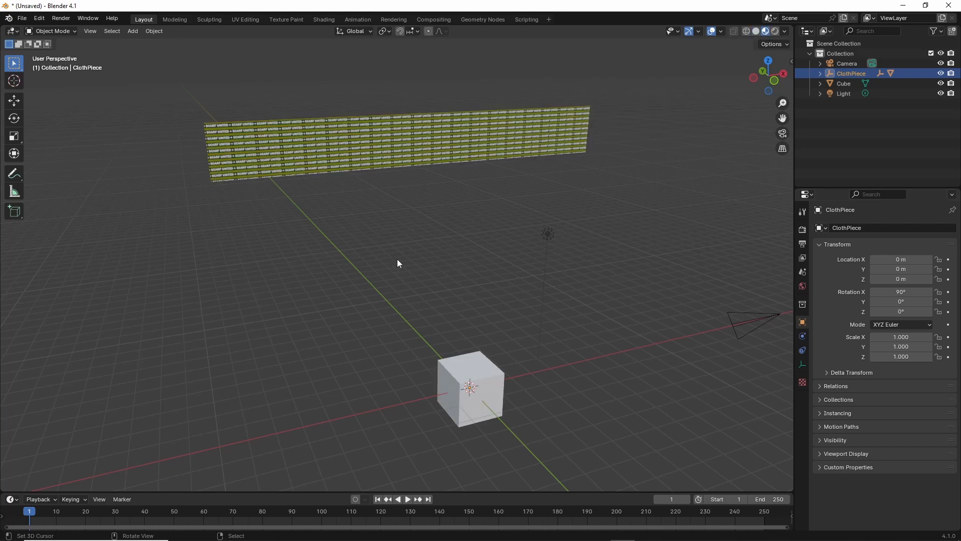
middle_drag(398, 259, 387, 244)
scroll(386, 244, up, 2)
shift+middle_drag(353, 173, 413, 287)
scroll(412, 286, up, 1)
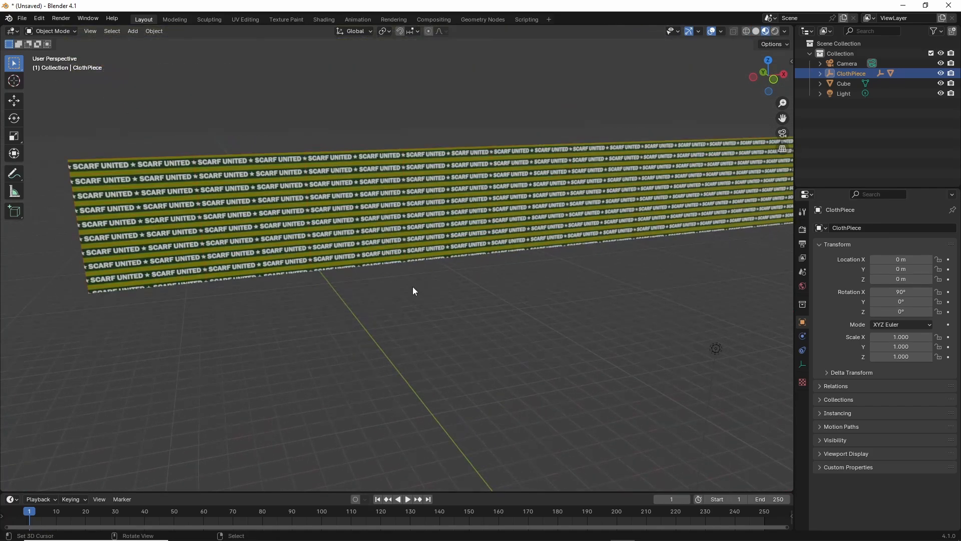
shift+middle_drag(276, 262, 337, 278)
scroll(325, 277, up, 2)
scroll(406, 287, down, 5)
shift+middle_drag(551, 293, 475, 297)
scroll(475, 300, down, 2)
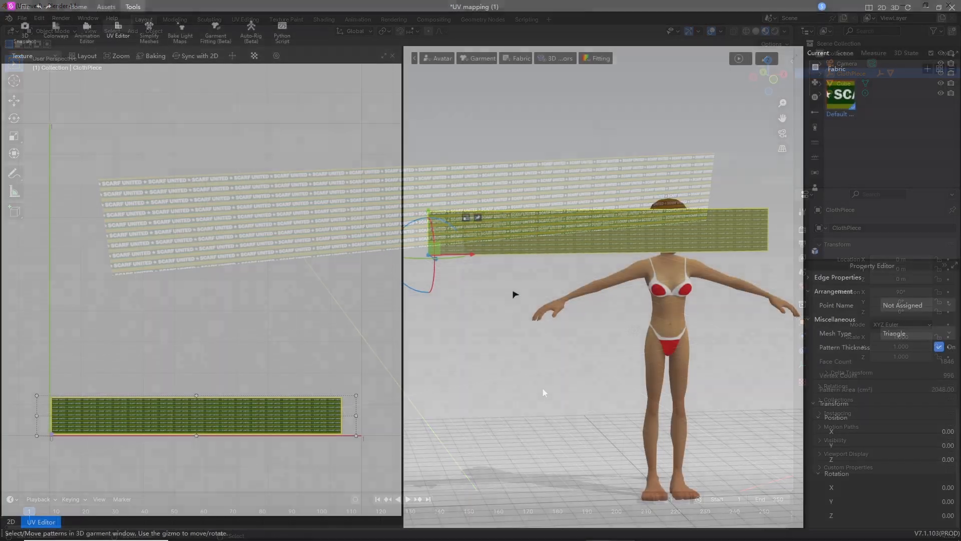
Switch back to the garment program and examine the repeated texture rows at the scarf's end in the 3D view
right_drag(519, 326, 543, 330)
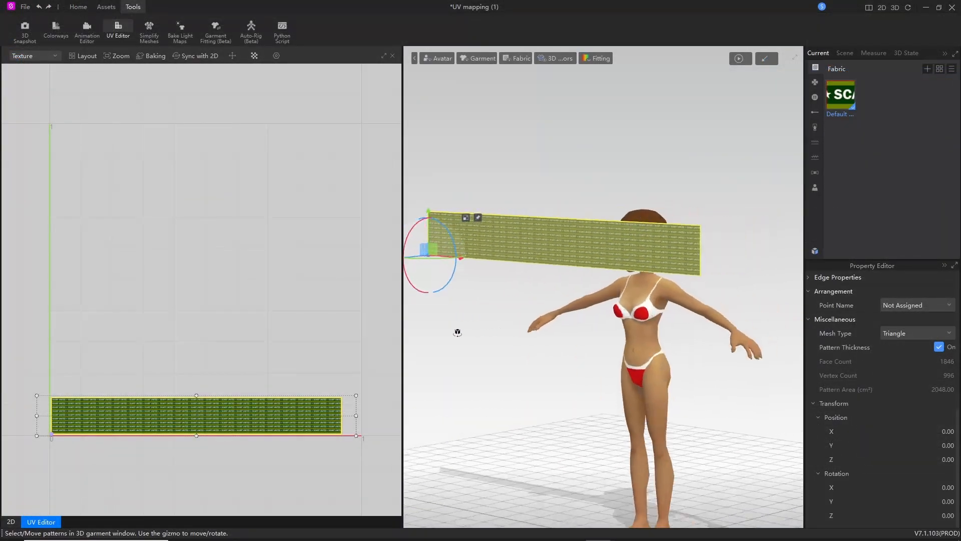
scroll(496, 294, up, 2)
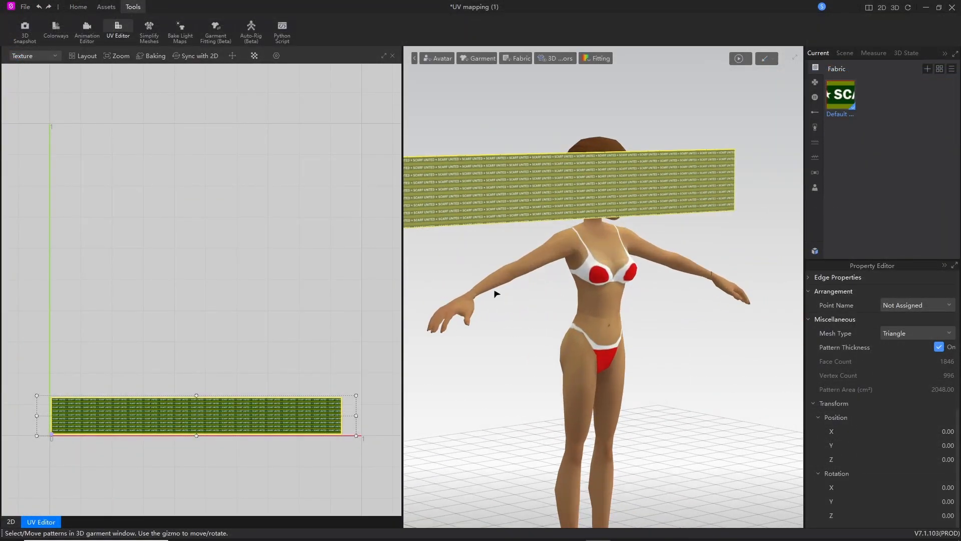
scroll(622, 317, up, 5)
middle_drag(526, 285, 683, 343)
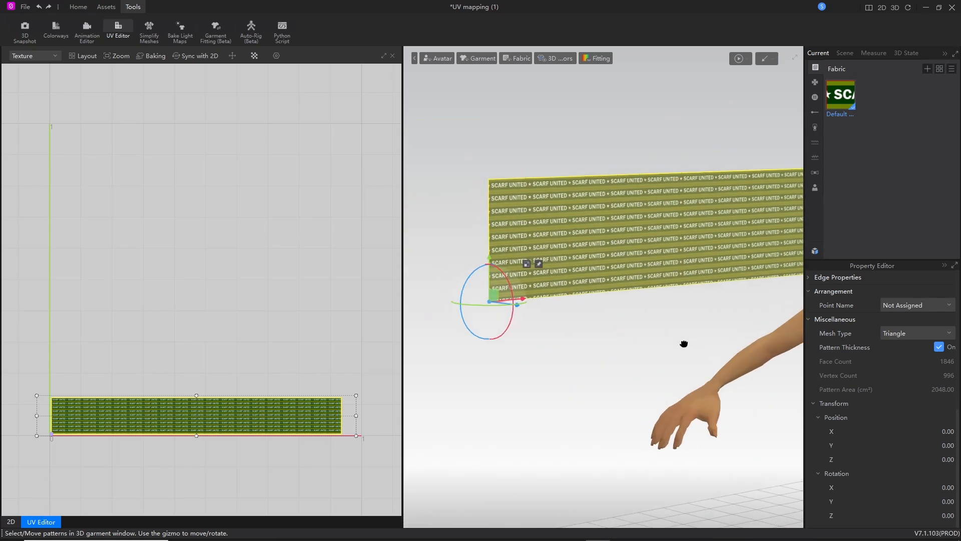
scroll(613, 337, up, 3)
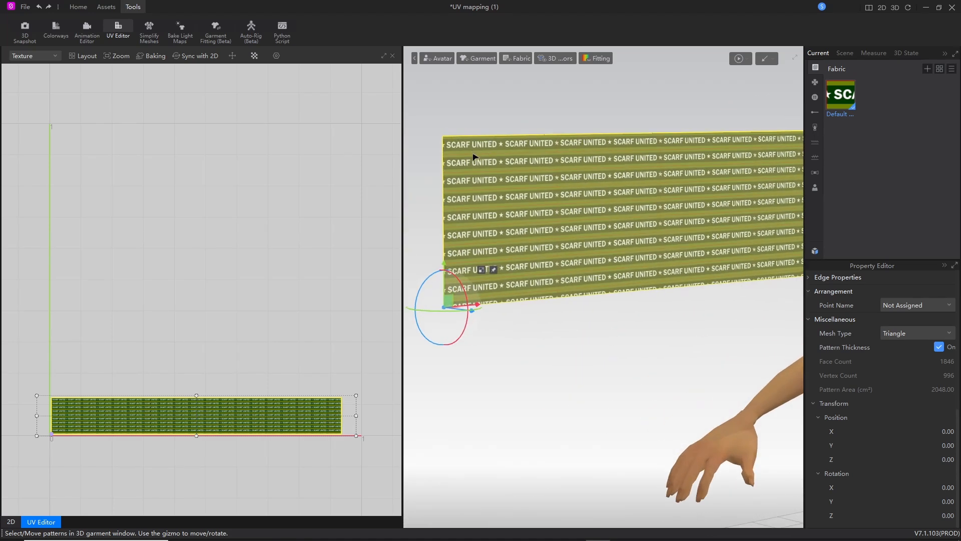
mouse_move(461, 164)
mouse_down()
mouse_move(475, 166)
mouse_move(470, 219)
mouse_up()
drag(461, 239, 473, 277)
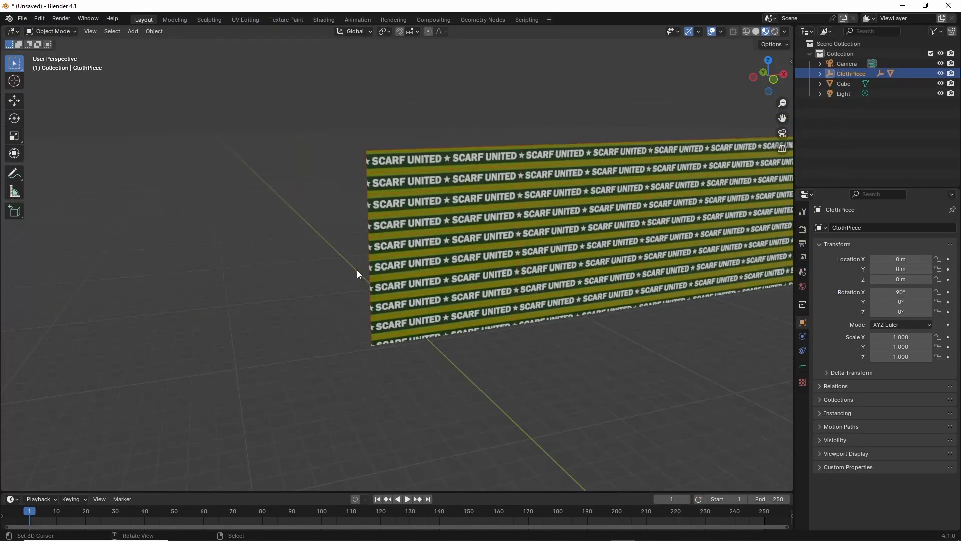
Switch to Blender and count the SCARF UNITED rows down the near end of the imported scarf for comparison
drag(379, 160, 390, 163)
drag(382, 189, 397, 184)
drag(383, 209, 404, 210)
mouse_move(391, 228)
mouse_down()
mouse_move(407, 225)
mouse_move(395, 273)
mouse_up()
drag(384, 287, 392, 291)
drag(389, 301, 397, 305)
drag(390, 317, 399, 323)
drag(397, 345, 420, 339)
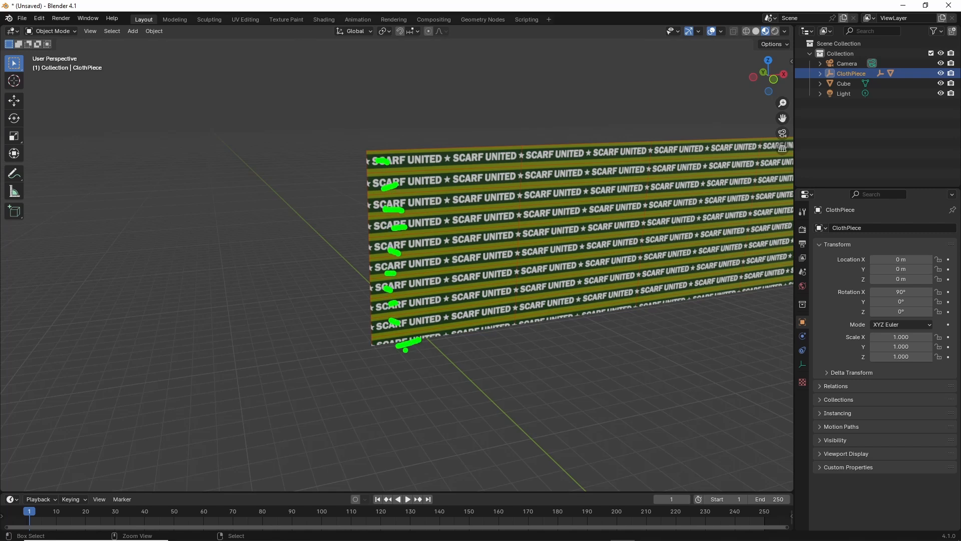
Select the imported scarf mesh ClothPiece_0 and open it in the UV Editing workspace
key(Escape)
middle_drag(484, 350, 476, 347)
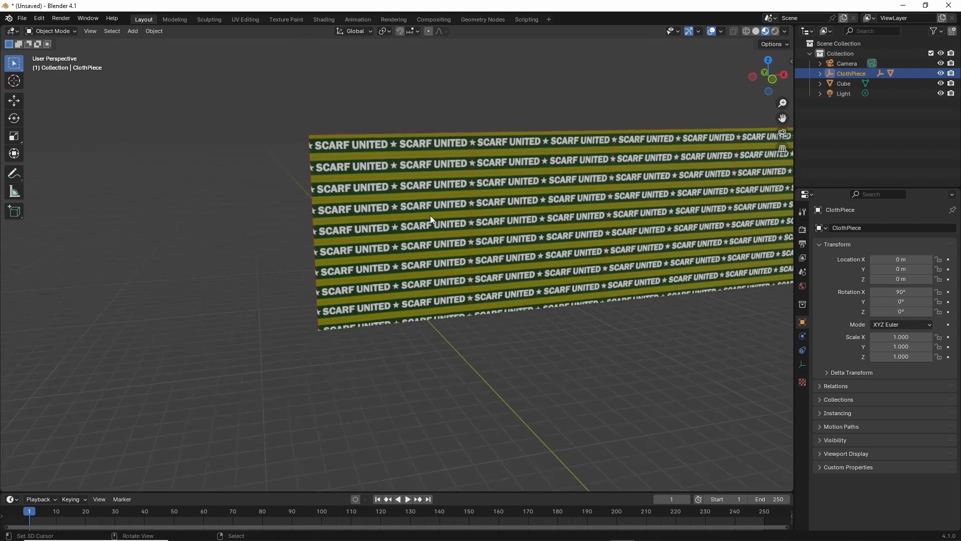
click(461, 223)
middle_drag(491, 232, 452, 245)
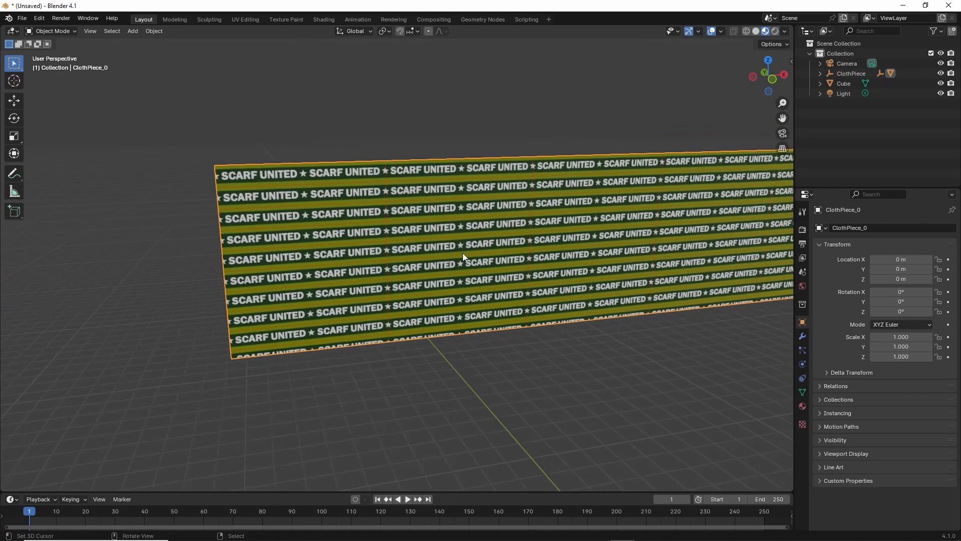
click(245, 19)
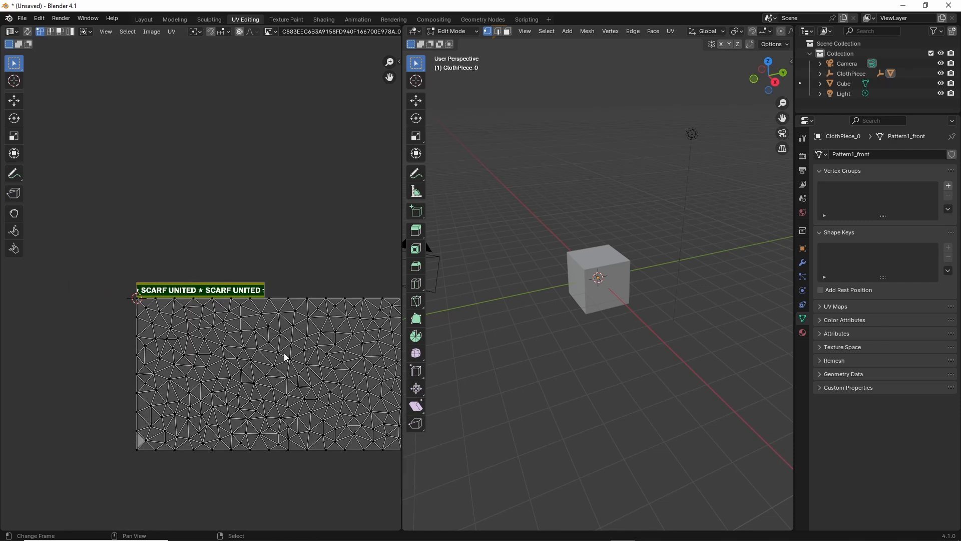
Examine in the UV editor how far the scarf's UV layout extends beyond the single SCARF UNITED texture tile
scroll(285, 353, down, 2)
middle_drag(299, 358, 240, 355)
scroll(241, 354, down, 2)
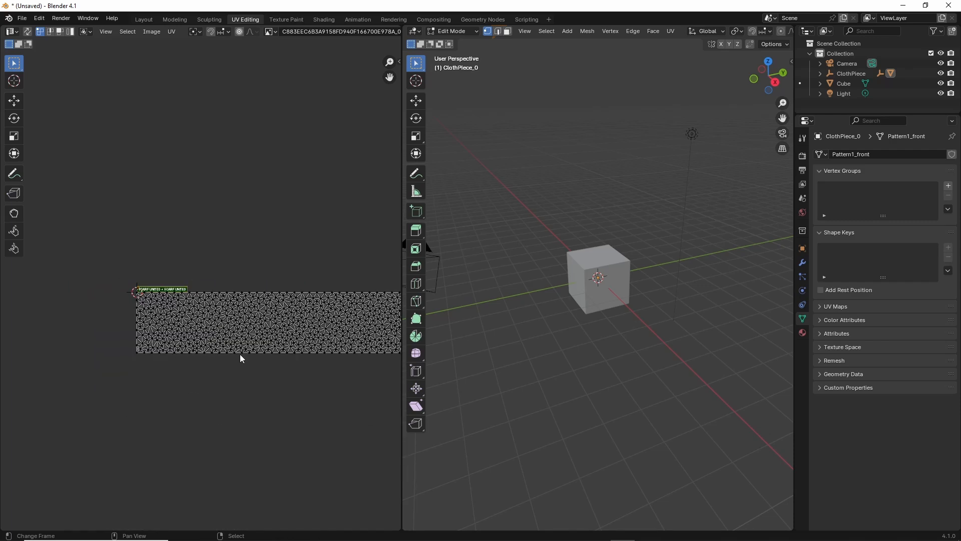
mouse_move(317, 365)
middle_down()
mouse_move(144, 351)
mouse_move(332, 355)
middle_up()
middle_drag(179, 341, 315, 350)
scroll(242, 347, up, 10)
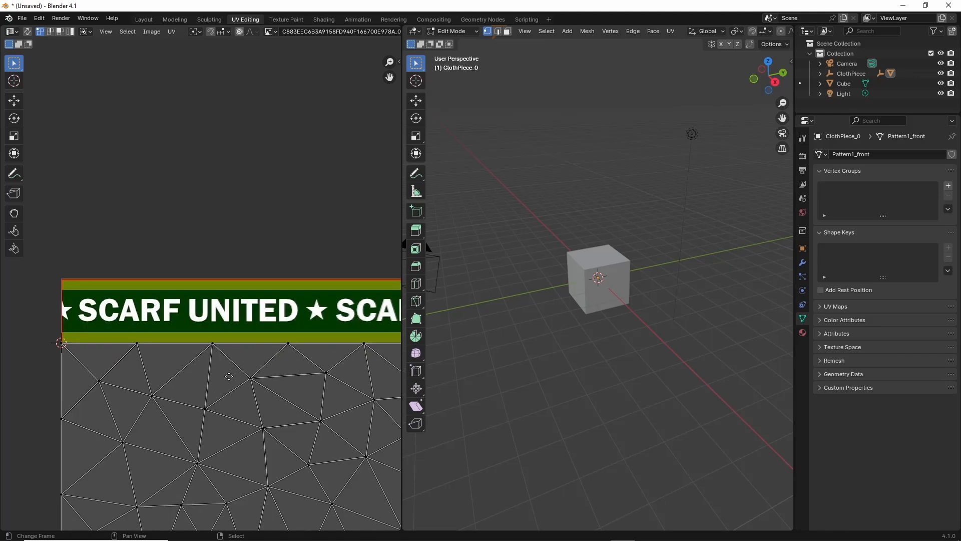
middle_drag(229, 375, 212, 307)
scroll(212, 305, down, 2)
scroll(270, 255, down, 1)
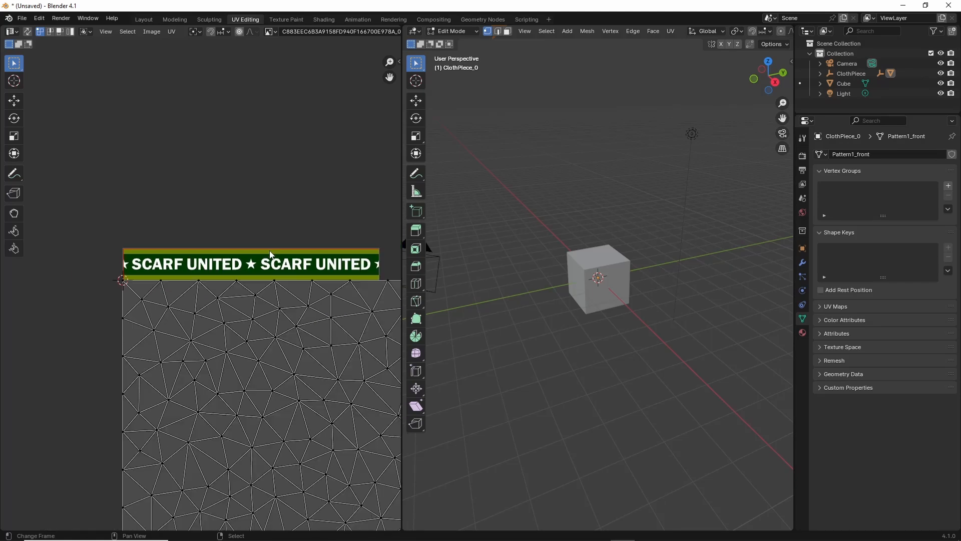
scroll(272, 296, down, 1)
middle_drag(301, 361, 252, 334)
scroll(253, 334, down, 1)
scroll(253, 334, up, 1)
scroll(252, 334, down, 1)
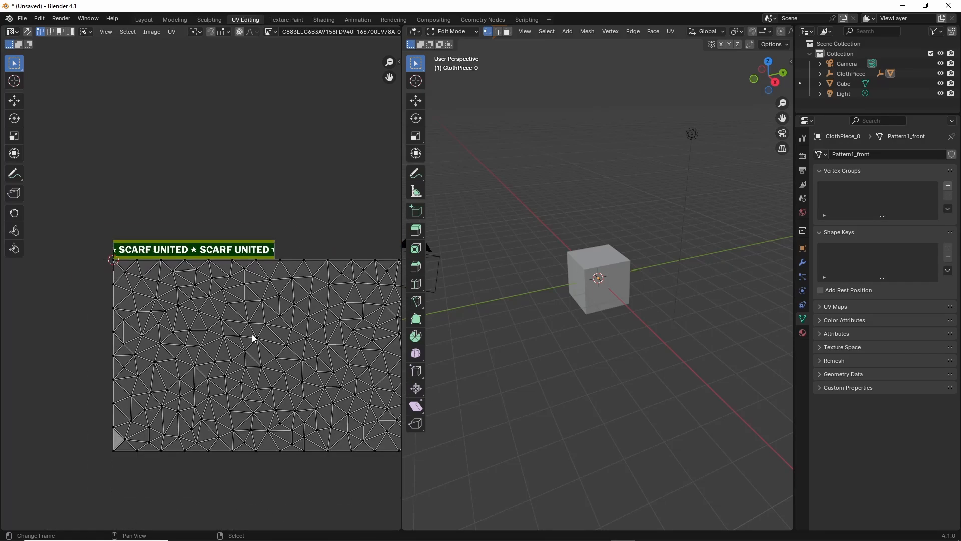
scroll(252, 338, down, 2)
middle_drag(245, 283, 229, 326)
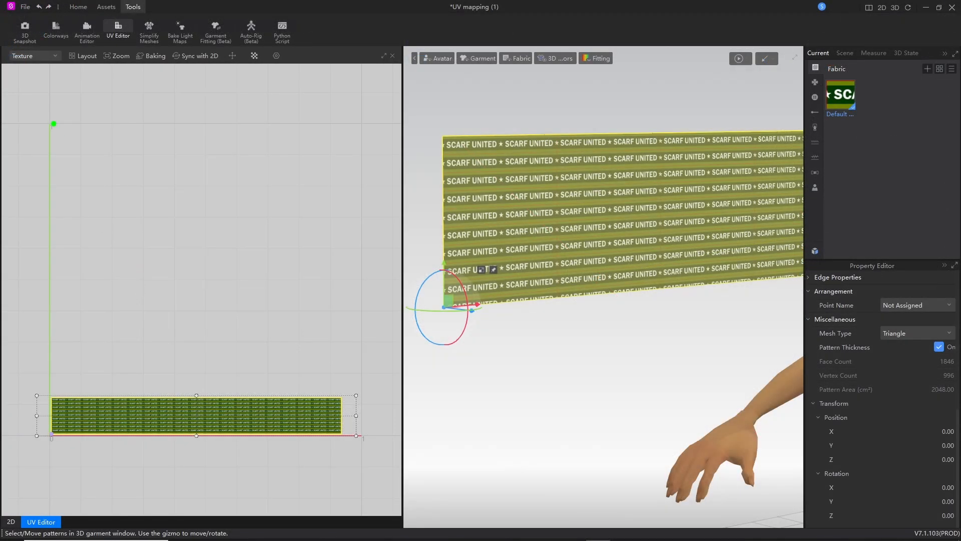
Switch back to the garment program and compare the scarf's placement in the UV square with the texture repeats in the 3D view
drag(52, 122, 292, 118)
mouse_move(349, 125)
mouse_down()
mouse_move(348, 421)
mouse_move(80, 448)
mouse_move(59, 135)
mouse_up()
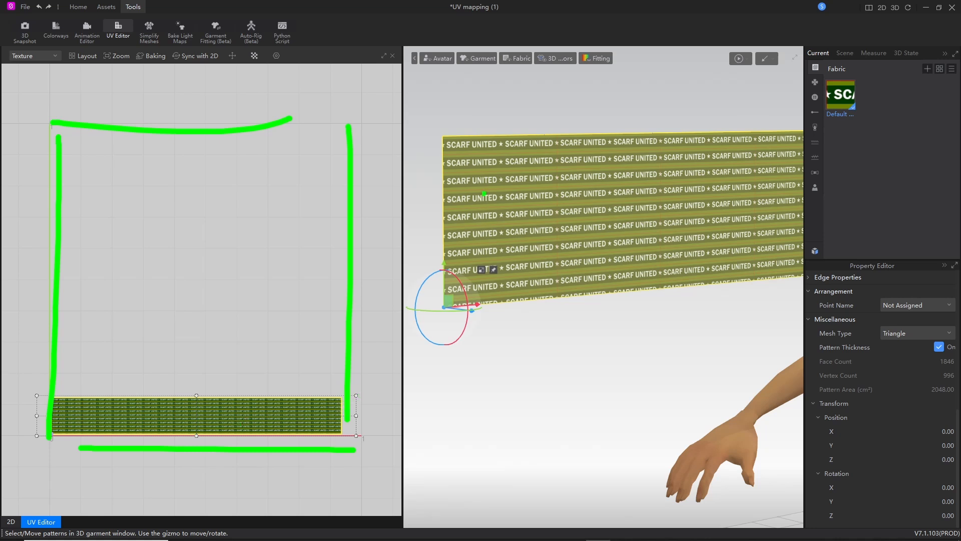
mouse_move(507, 214)
mouse_down()
mouse_move(500, 231)
mouse_move(515, 226)
mouse_up()
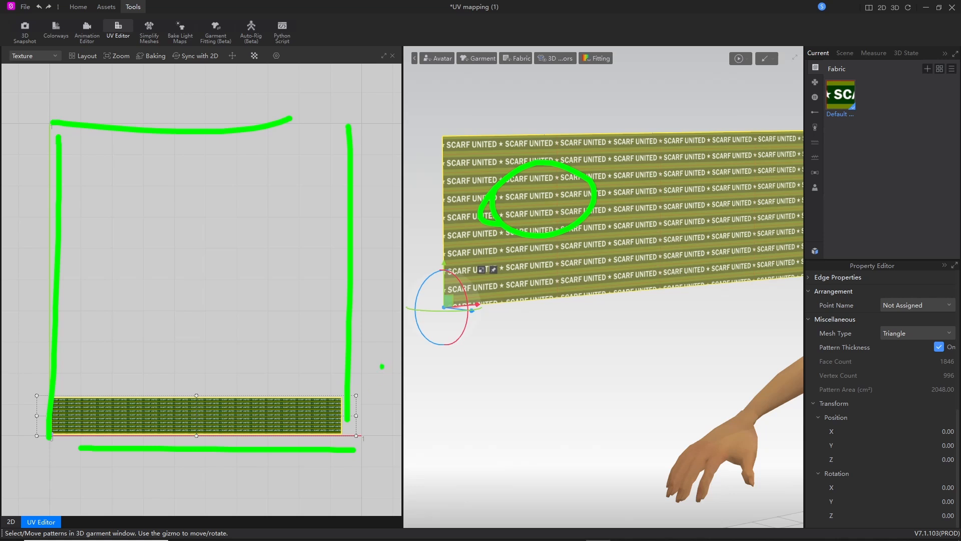
drag(352, 392, 393, 418)
drag(344, 447, 392, 384)
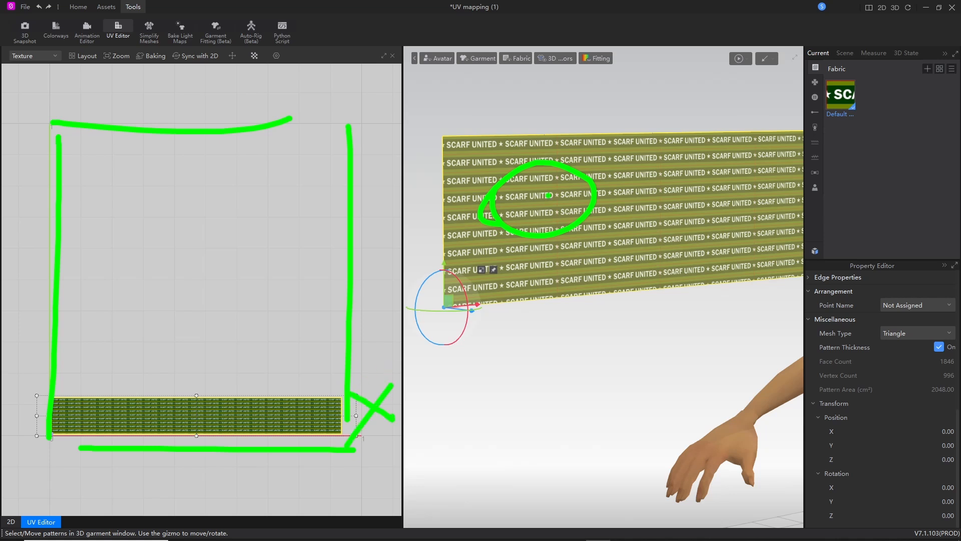
key(Escape)
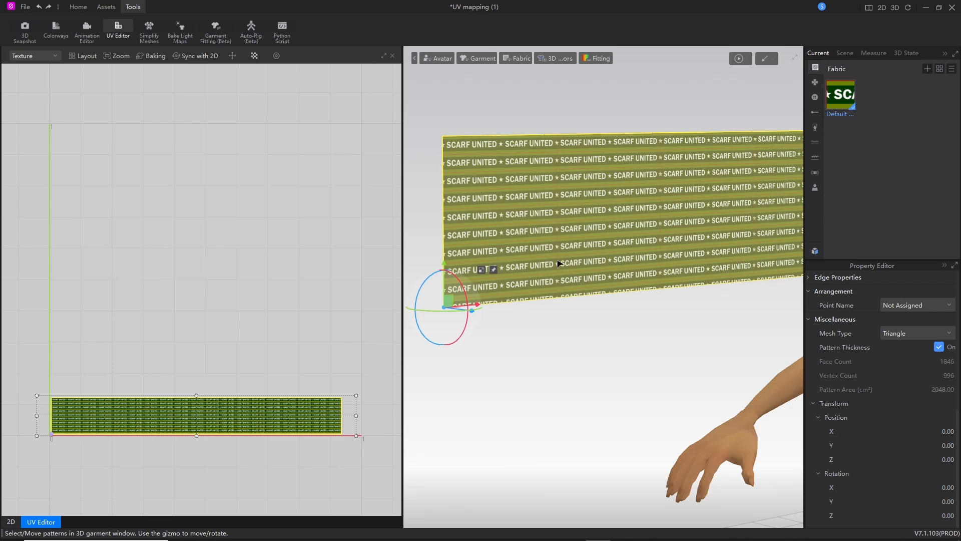
scroll(544, 242, up, 4)
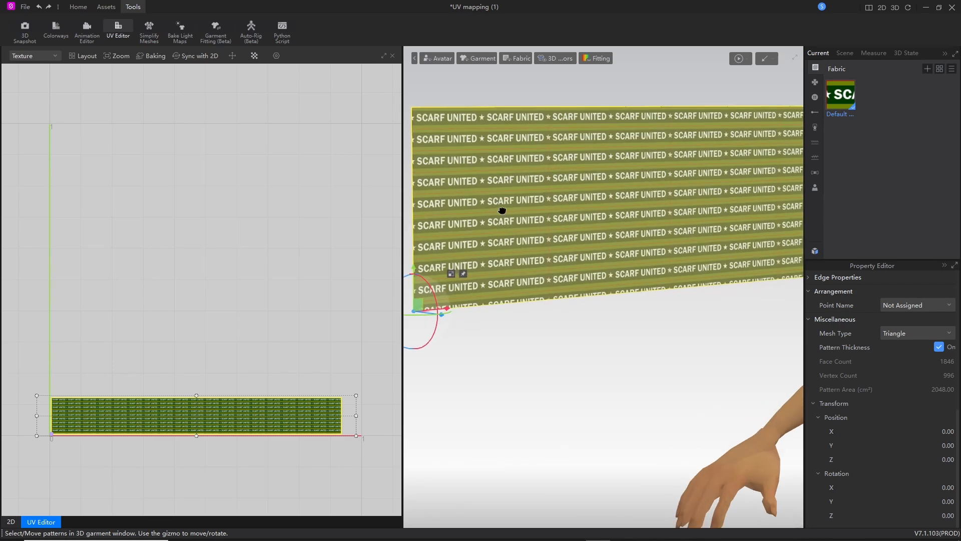
scroll(541, 268, up, 3)
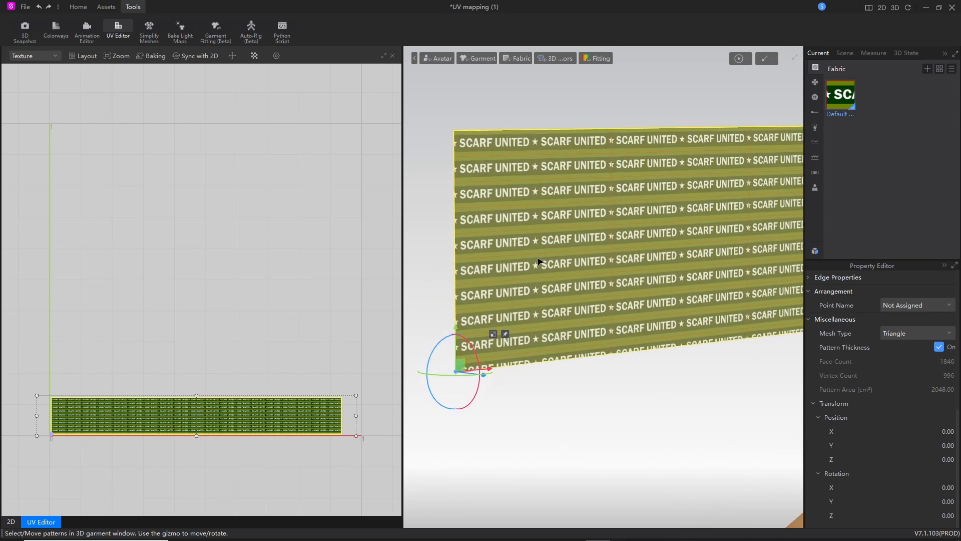
scroll(551, 285, up, 3)
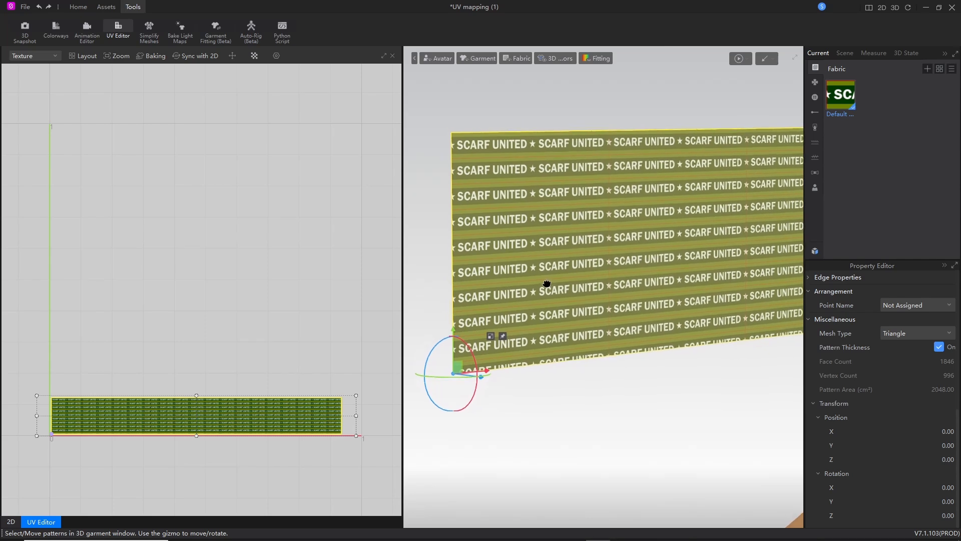
scroll(551, 283, down, 5)
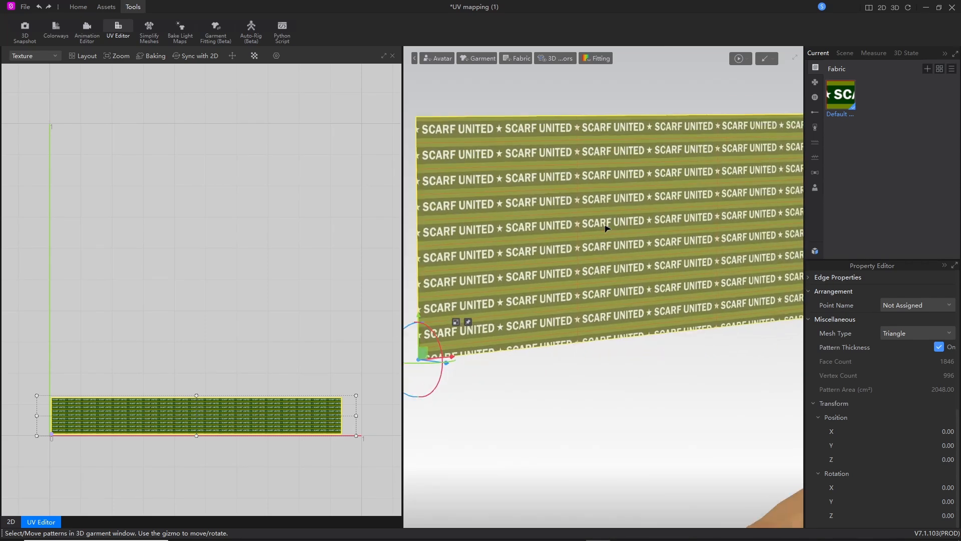
middle_drag(631, 282, 588, 279)
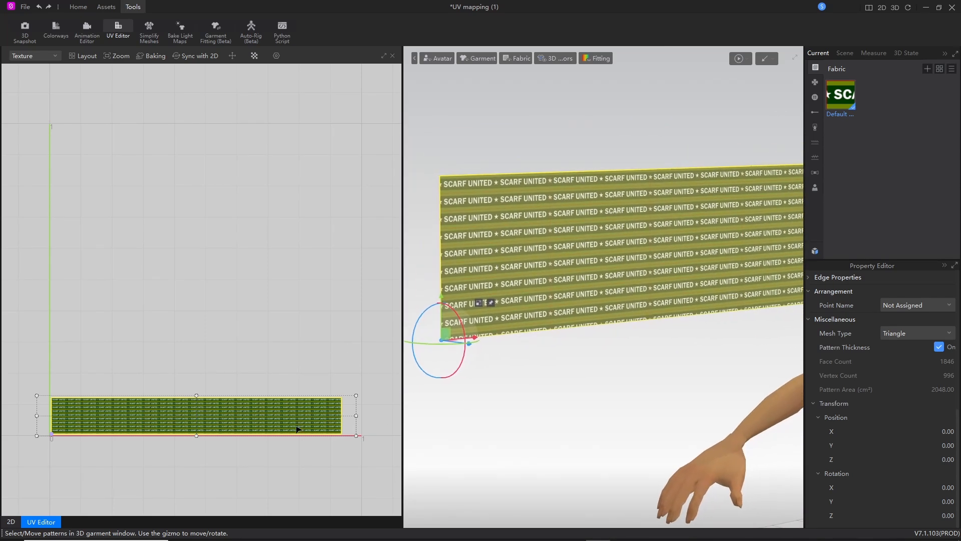
Show the scarf's 2D pattern, select the default fabric and expand its front texture transformation settings
click(11, 522)
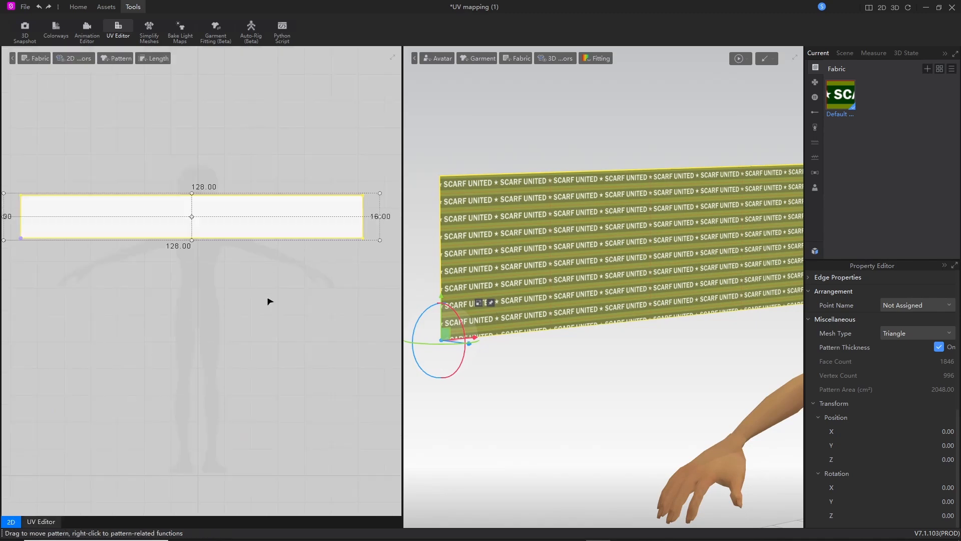
middle_drag(553, 307, 518, 298)
right_drag(518, 298, 657, 340)
middle_drag(594, 353, 600, 345)
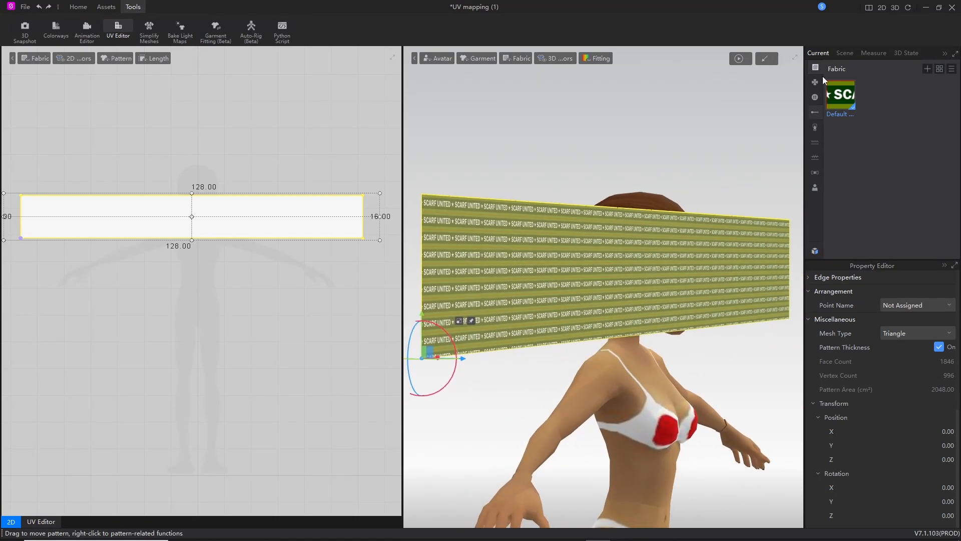
click(845, 115)
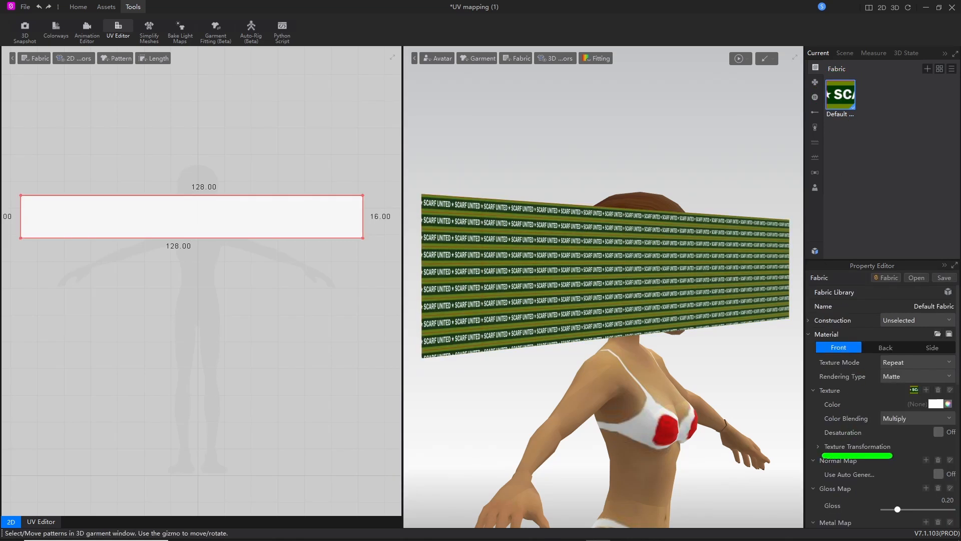
click(818, 445)
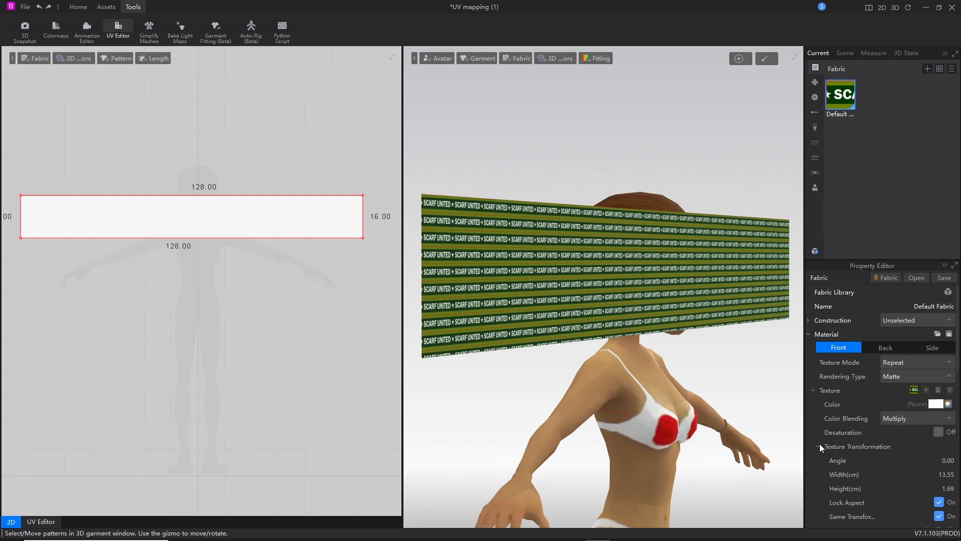
scroll(821, 442, down, 3)
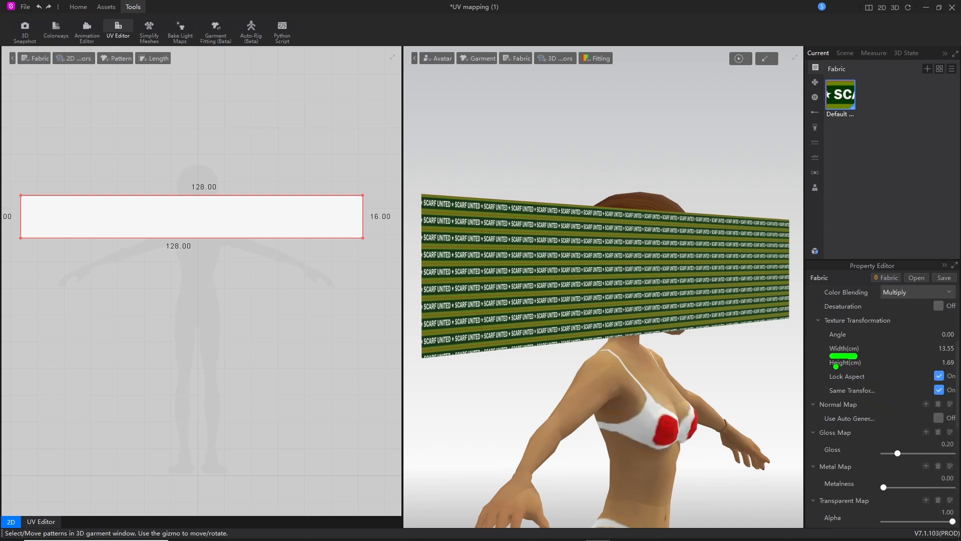
scroll(852, 406, up, 3)
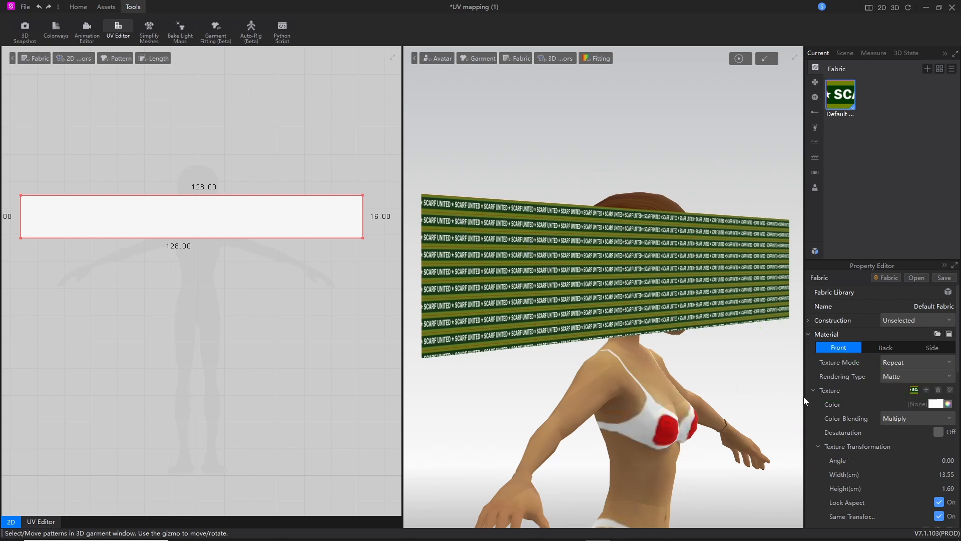
scroll(884, 475, down, 2)
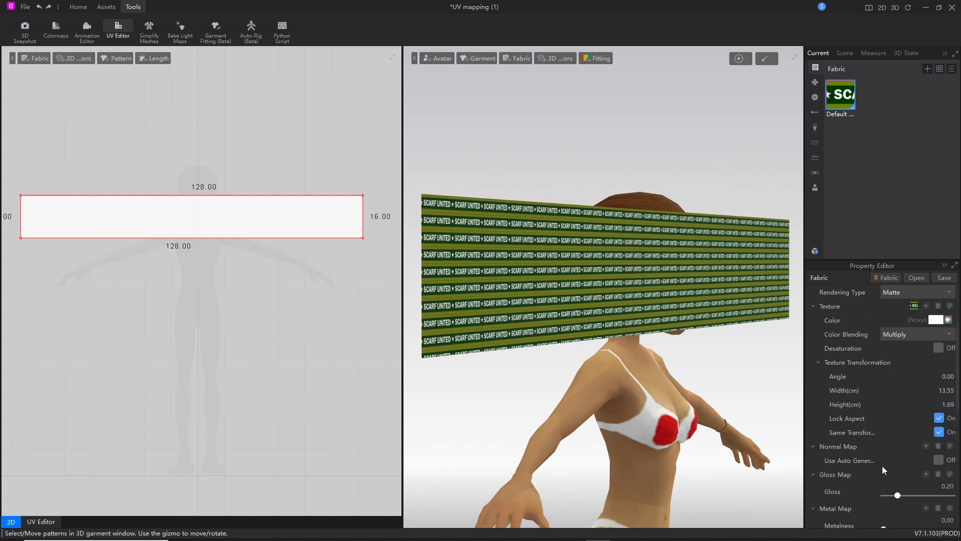
Set the fabric texture's width to 128 cm with the aspect locked and compare it with the 2D pattern
click(950, 434)
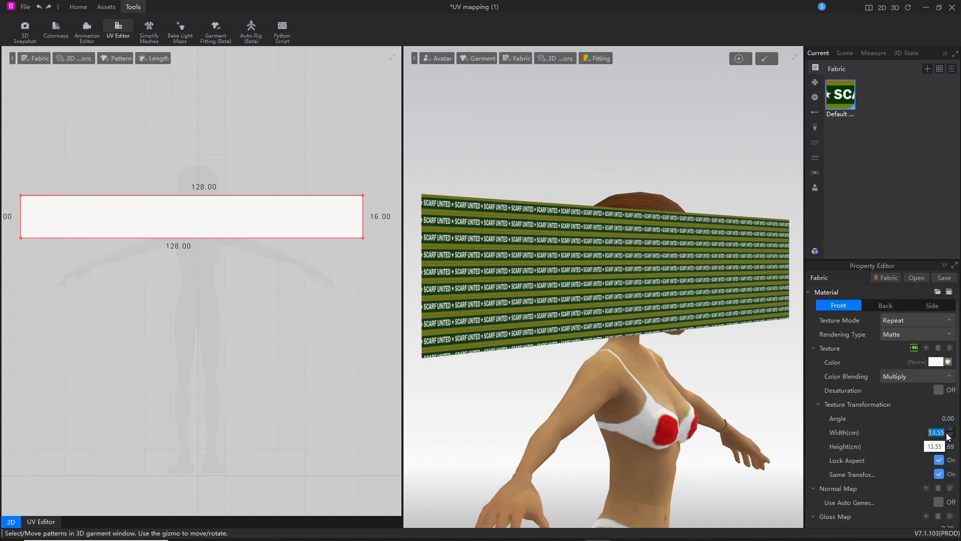
text(128)
key(Return)
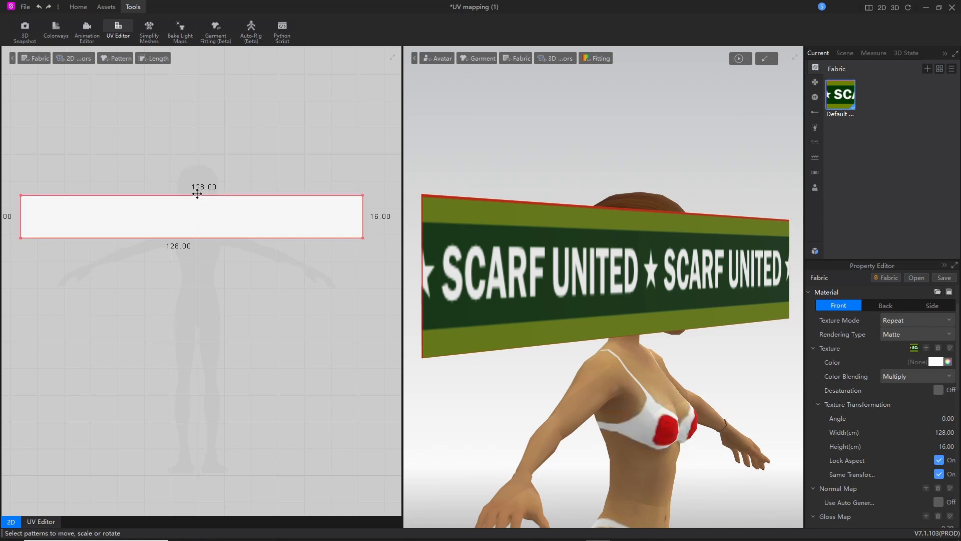
click(176, 204)
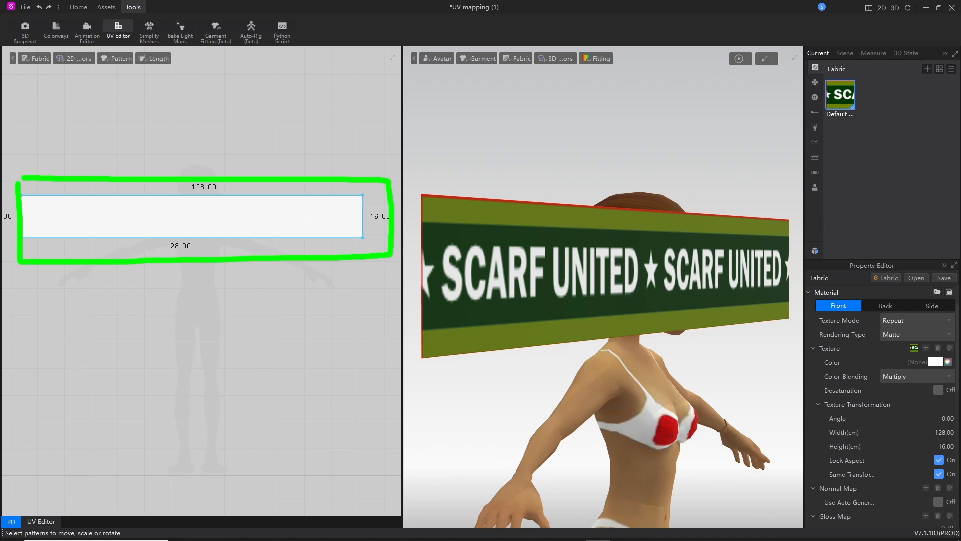
click(332, 280)
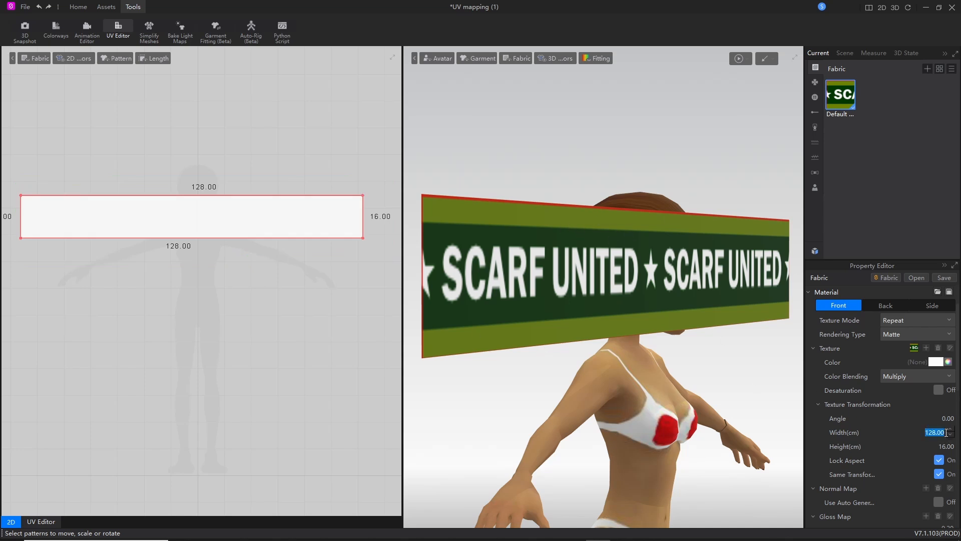
Try fabric texture widths of 64 cm and 32 cm with the aspect locked
text(64)
key(Return)
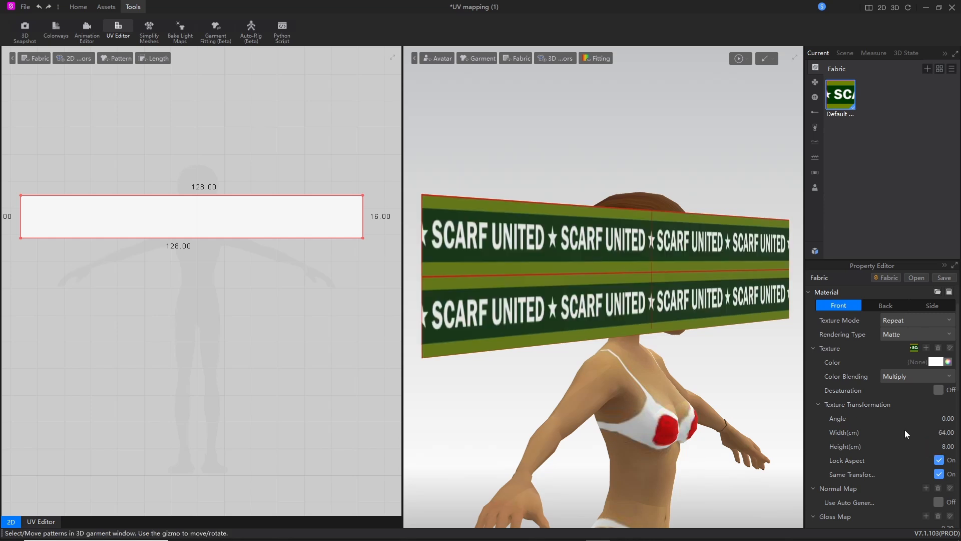
click(946, 429)
text(32)
key(Return)
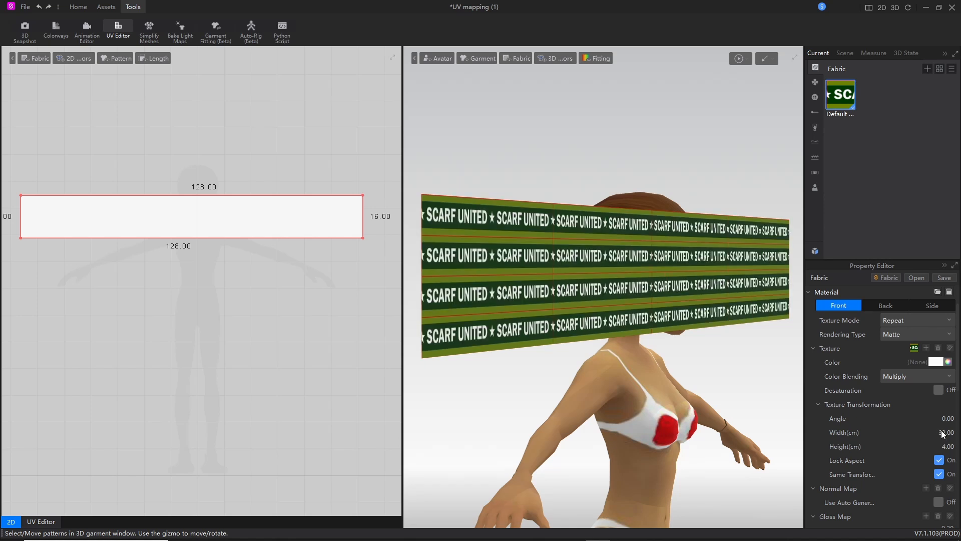
Set the fabric texture's width to 16 cm with the aspect locked
click(947, 433)
text(16)
key(Return)
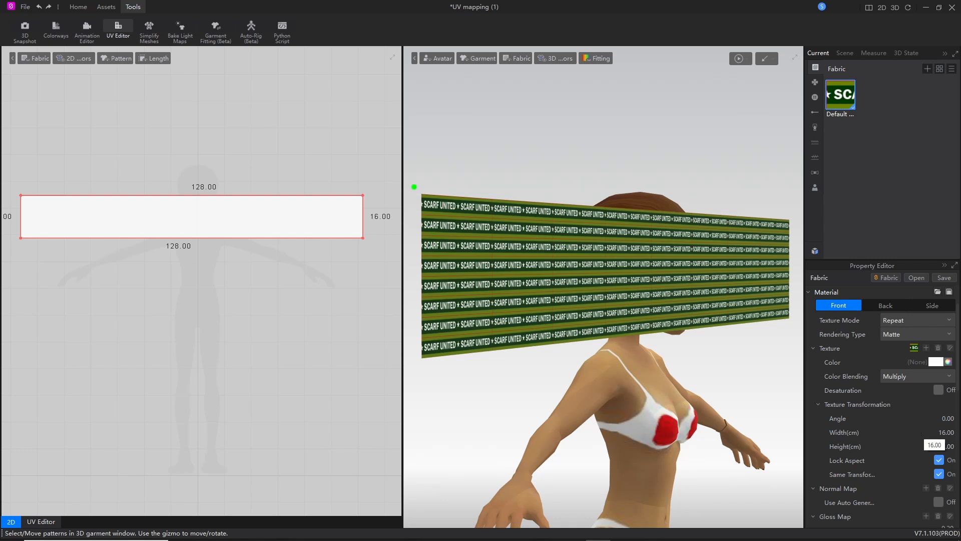
Compare the 2D pattern's size and the scarf's texture repeats in 3D with the texture transformation's width and height
drag(409, 181, 409, 306)
mouse_move(372, 195)
mouse_down()
mouse_move(374, 235)
mouse_move(379, 215)
mouse_move(498, 258)
mouse_up()
drag(472, 230, 521, 261)
drag(520, 261, 468, 273)
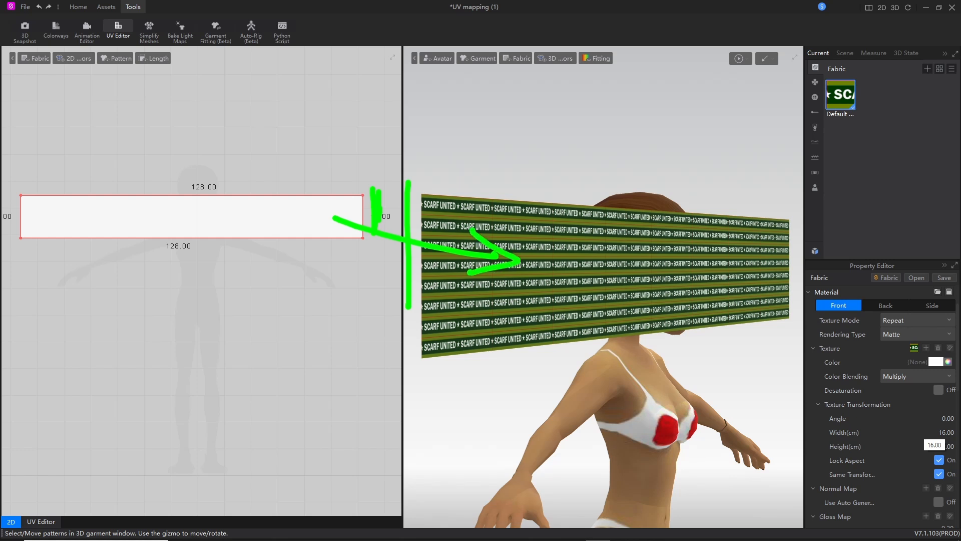
drag(344, 207, 365, 244)
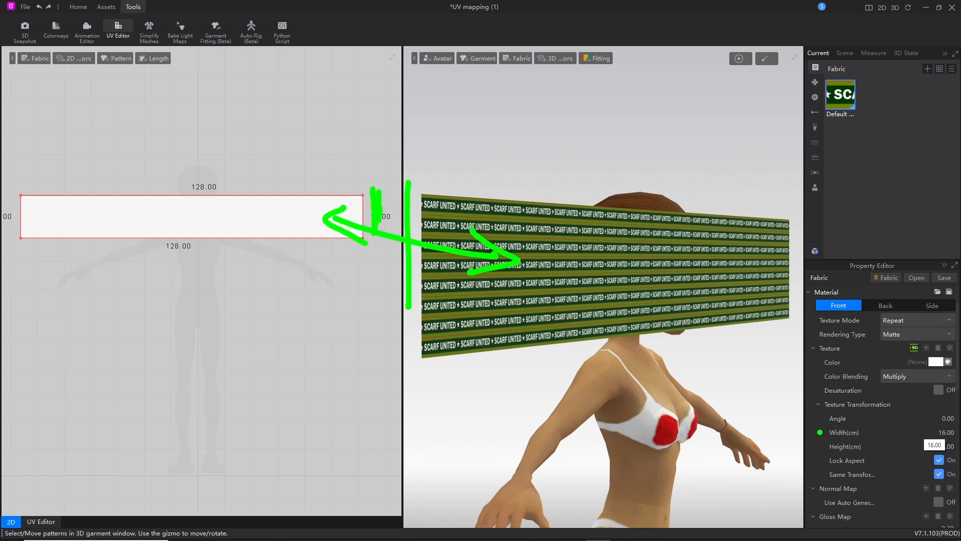
drag(819, 432, 818, 456)
drag(811, 414, 904, 413)
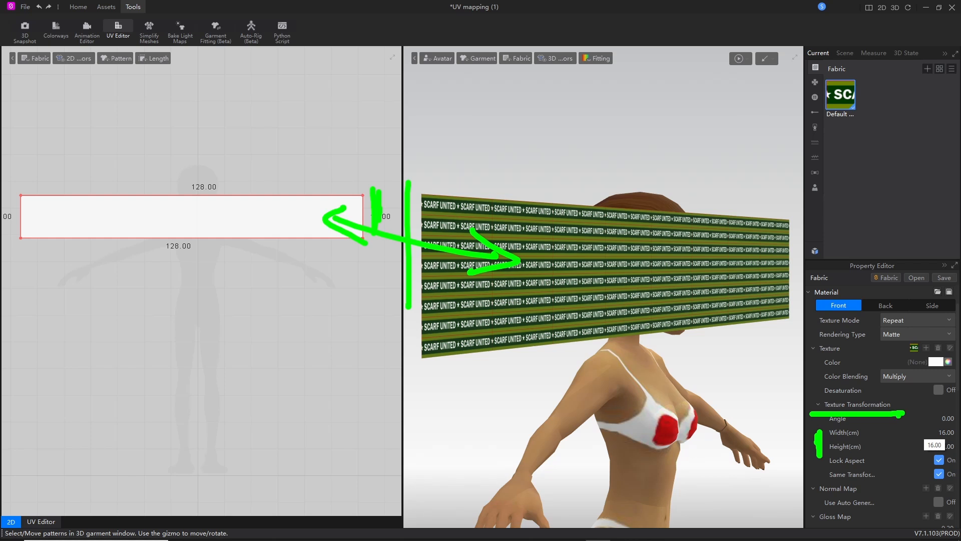
key(Escape)
With the aspect unlocked, set the fabric texture's width to 128 cm and its height to 16 cm
click(950, 433)
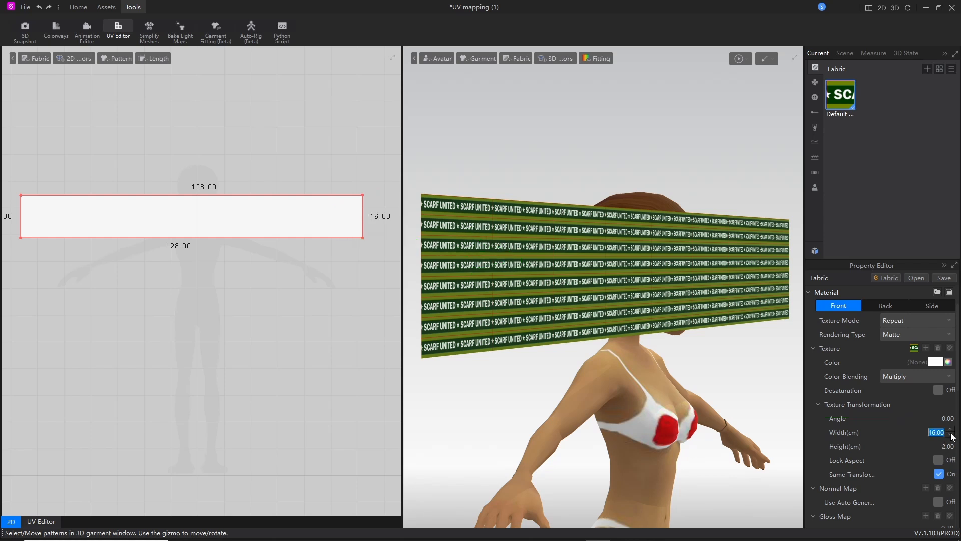
text(128)
key(Return)
click(949, 447)
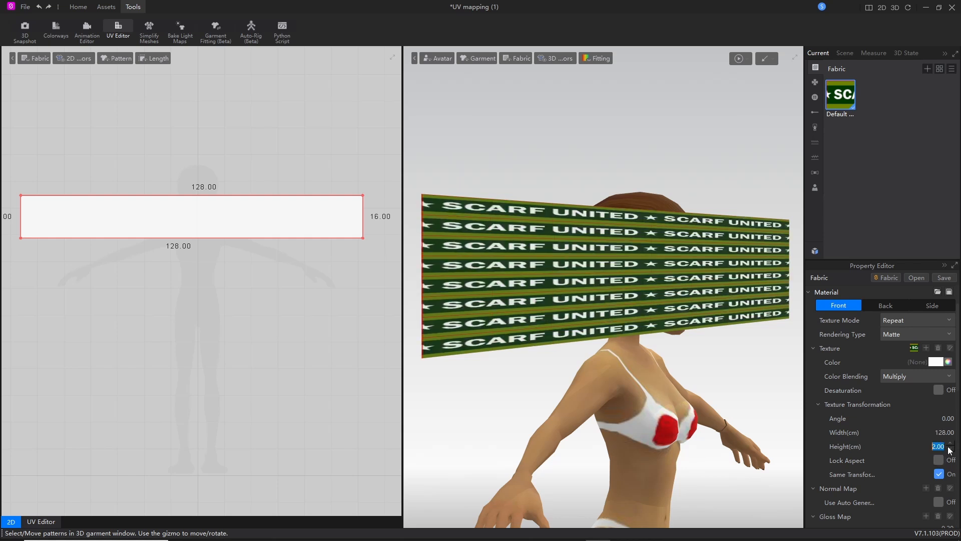
text(16)
key(Return)
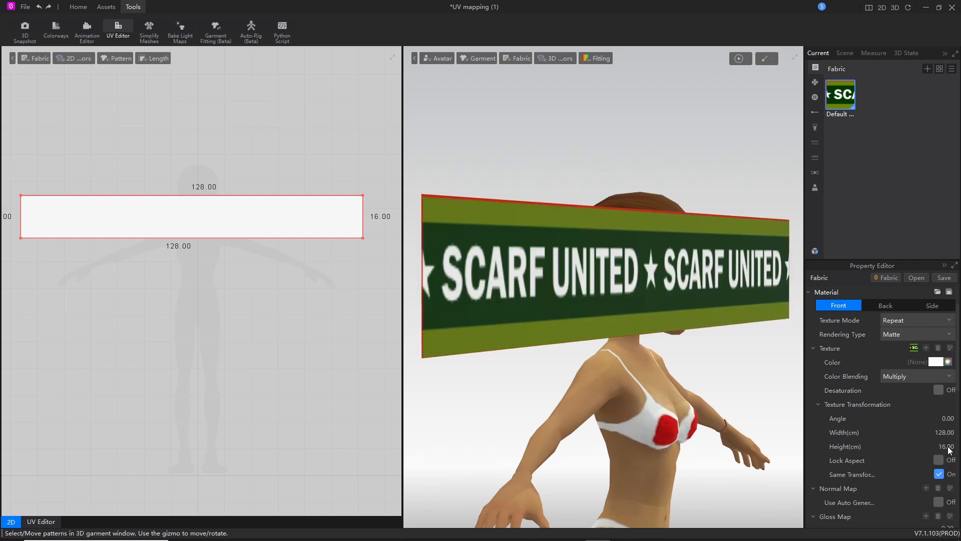
Select the scarf pattern and start an FBX export with the file name UV mapping (1b).fbx
mouse_move(475, 283)
middle_down()
mouse_move(465, 281)
mouse_move(488, 286)
middle_up()
click(471, 220)
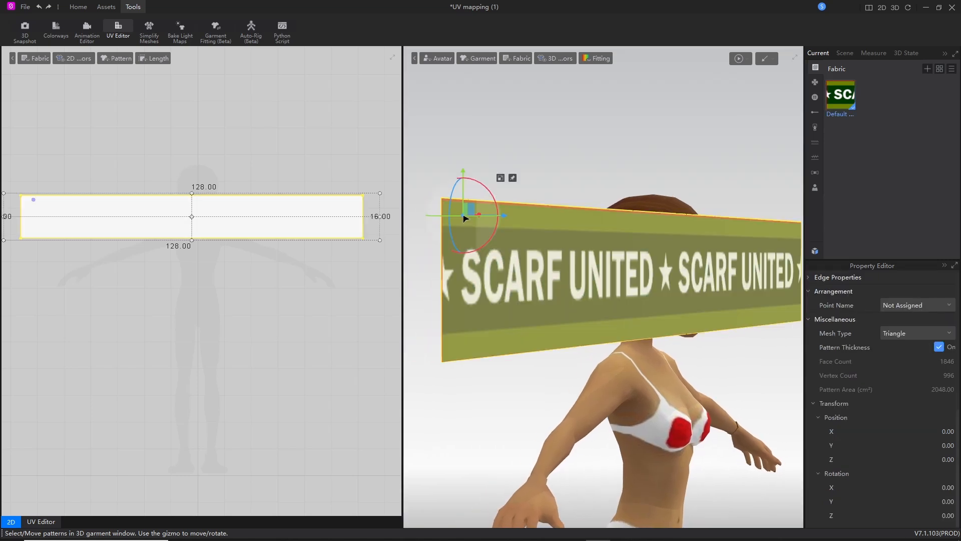
click(25, 7)
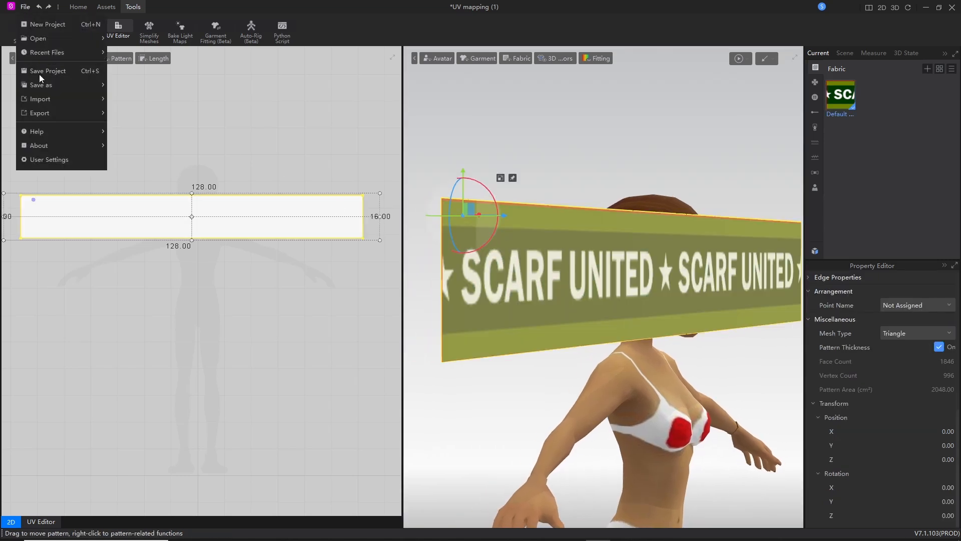
mouse_move(41, 108)
click(124, 125)
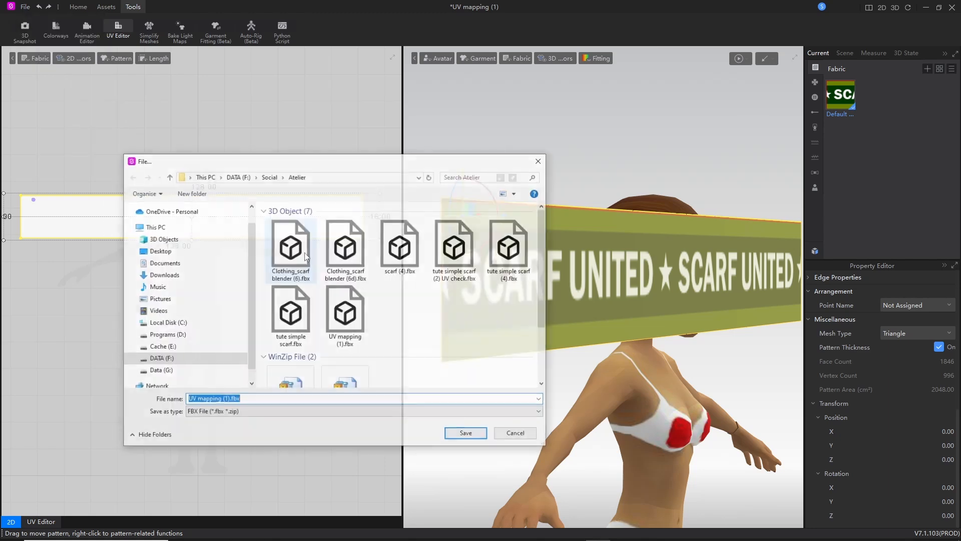
click(226, 399)
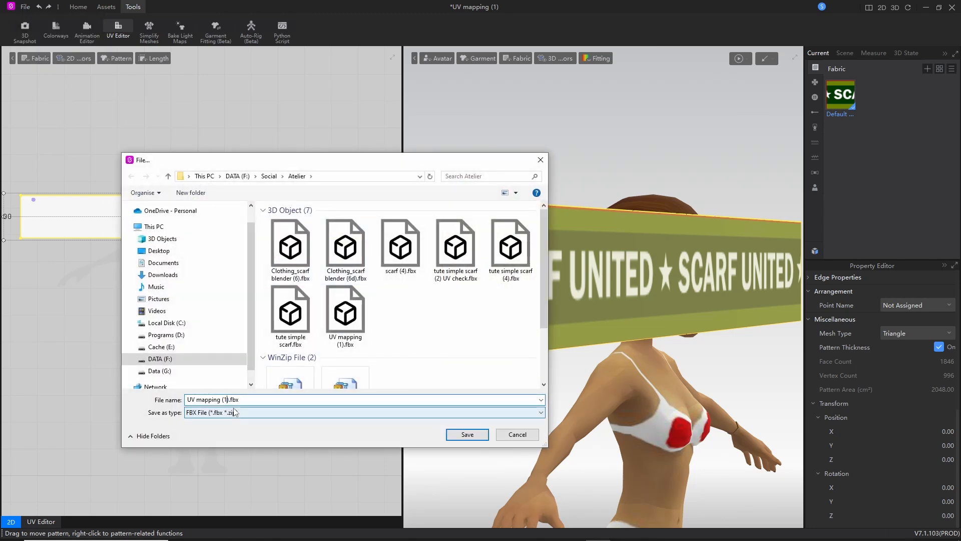
text(b)
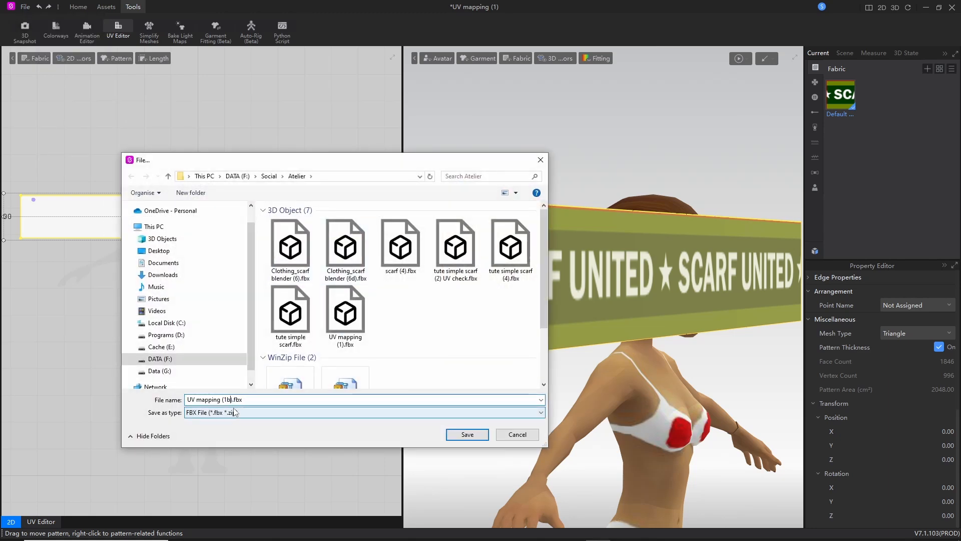
click(468, 435)
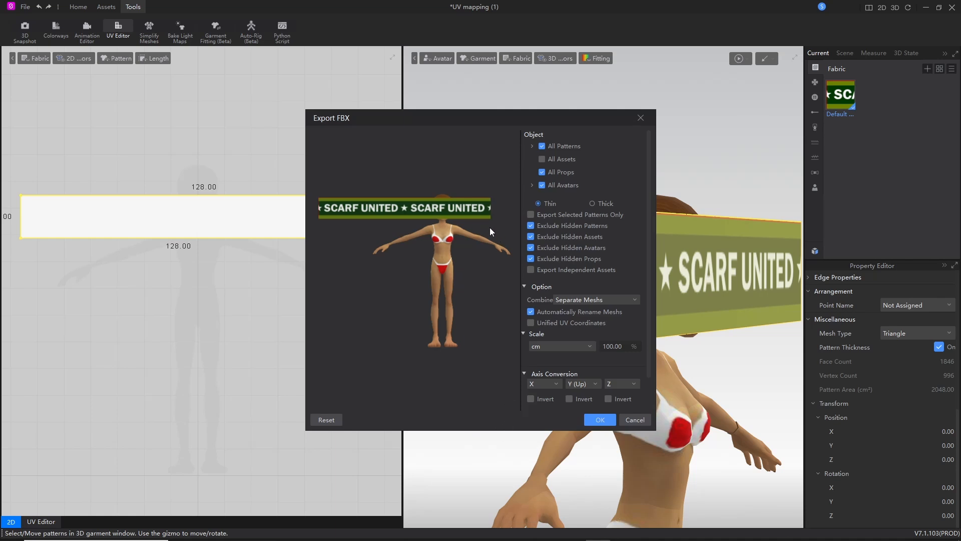
Exclude all props and all avatars from the FBX and run the export
click(541, 172)
click(542, 185)
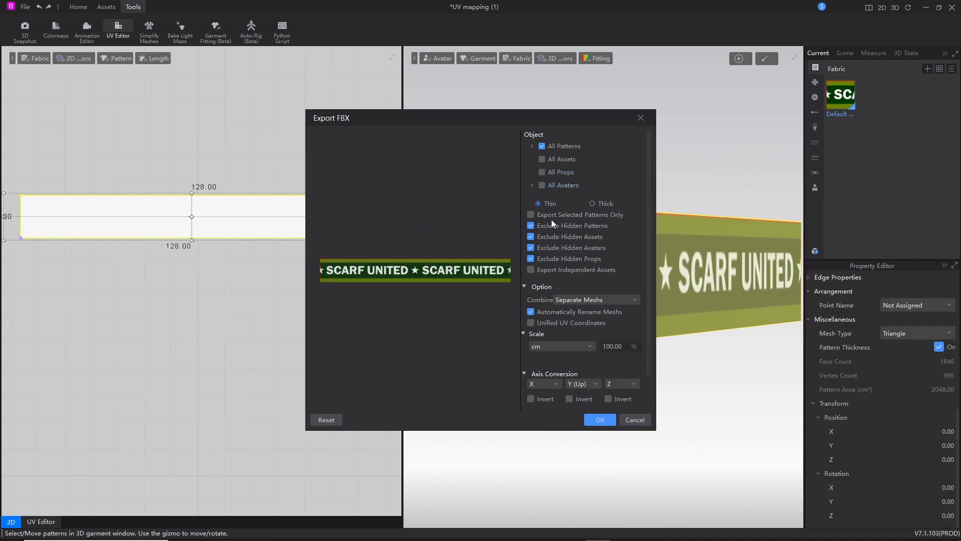
click(599, 419)
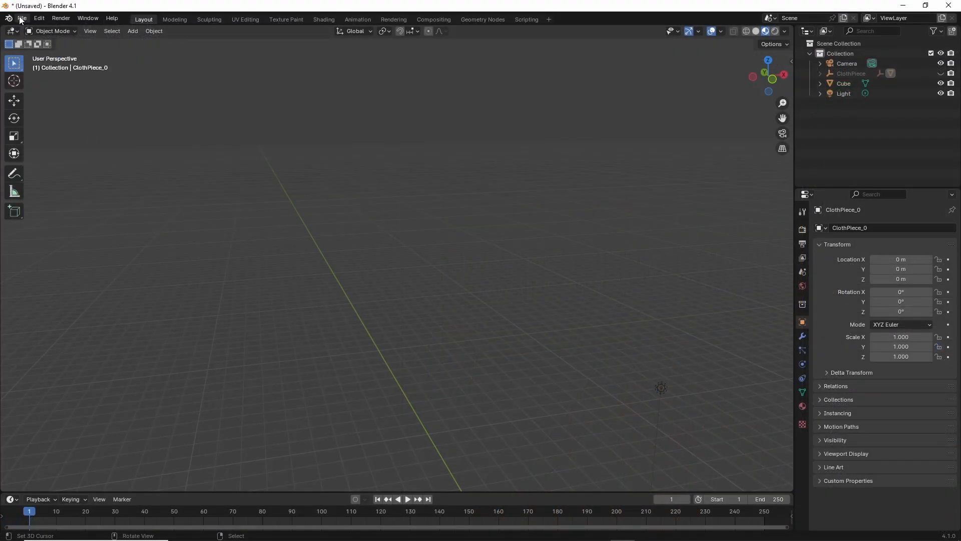
Switch to Blender and import the file UV mapping (1b).fbx
click(22, 18)
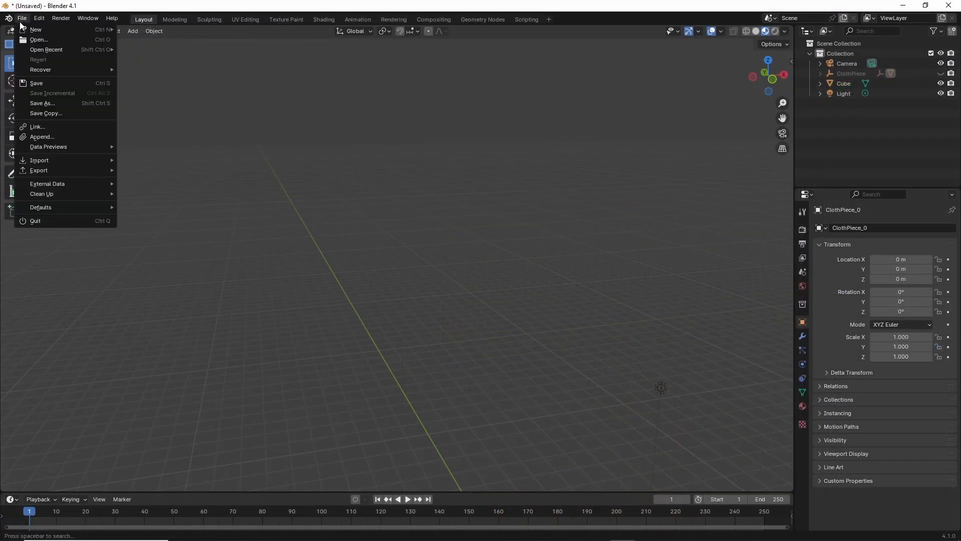
mouse_move(34, 160)
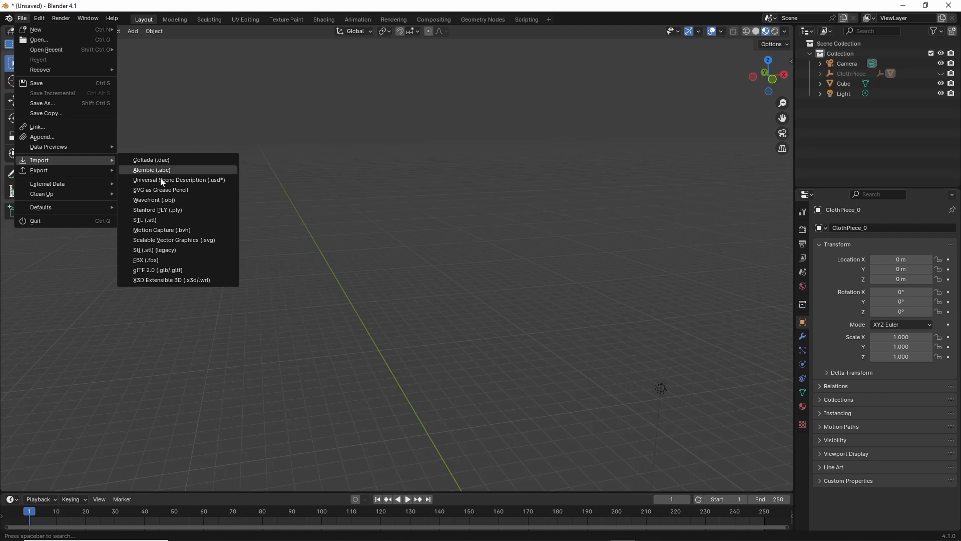
click(151, 260)
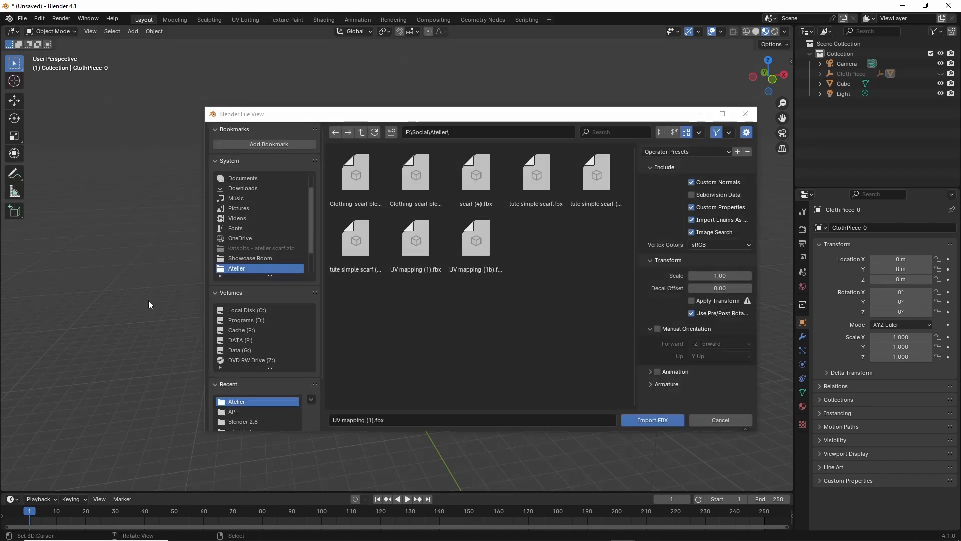
click(473, 244)
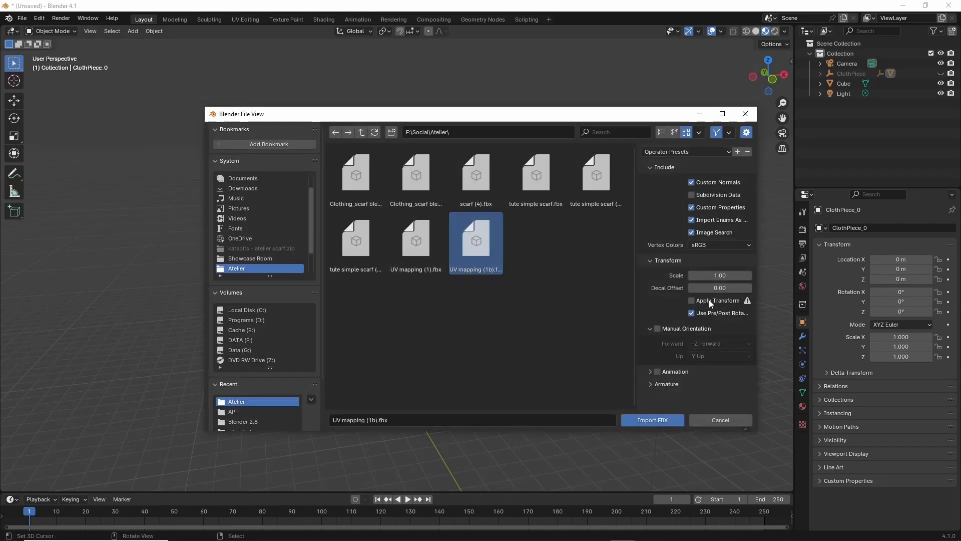
click(653, 422)
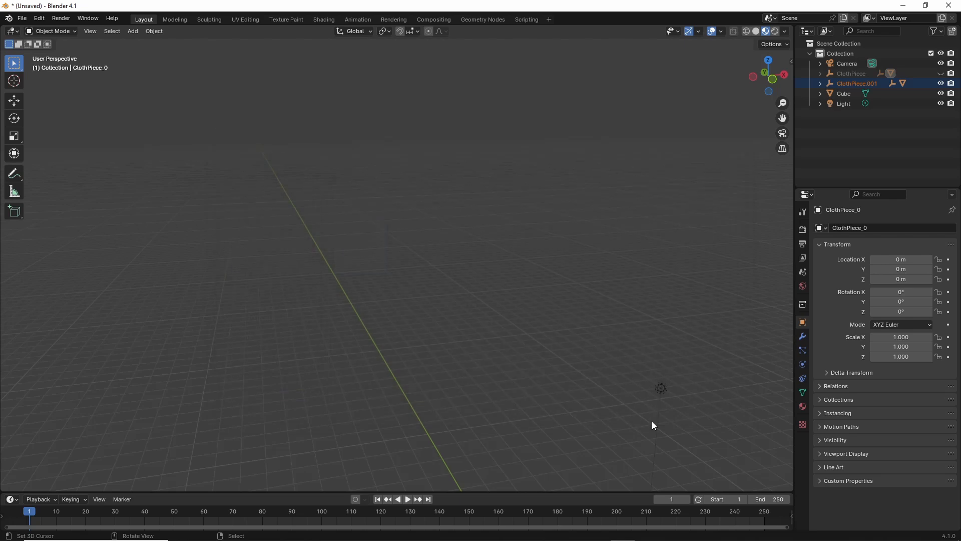
Set the scale of the imported ClothPiece.001 to 1 on X, Y and Z
shift+middle_drag(462, 351, 470, 103)
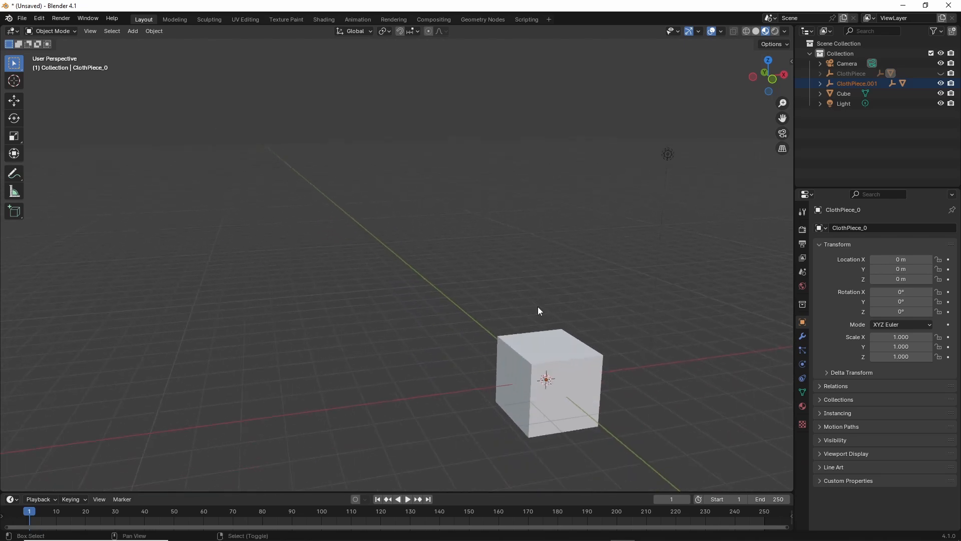
shift+middle_drag(538, 306, 456, 292)
click(857, 83)
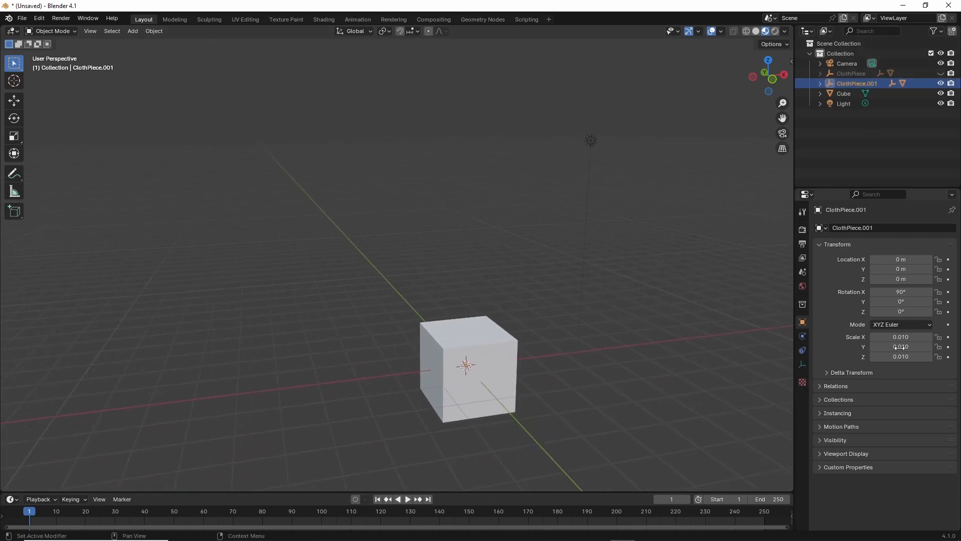
click(911, 337)
text(1)
key(Return)
click(907, 347)
text(1)
key(Return)
click(904, 356)
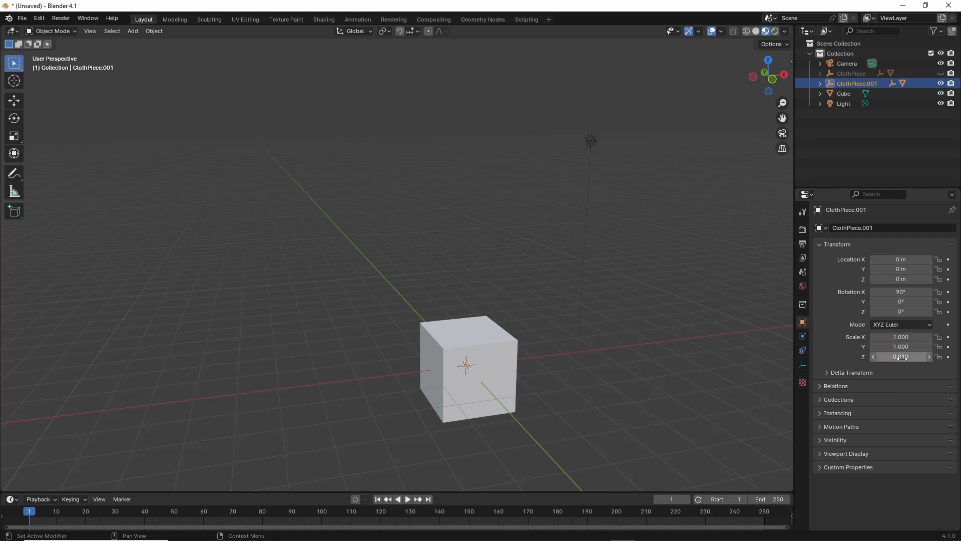
text(1)
key(Return)
Open the UV Editing workspace and put the newly imported scarf mesh into Edit Mode
middle_drag(497, 280, 513, 277)
scroll(514, 276, down, 3)
shift+middle_drag(426, 132, 502, 271)
scroll(479, 266, up, 3)
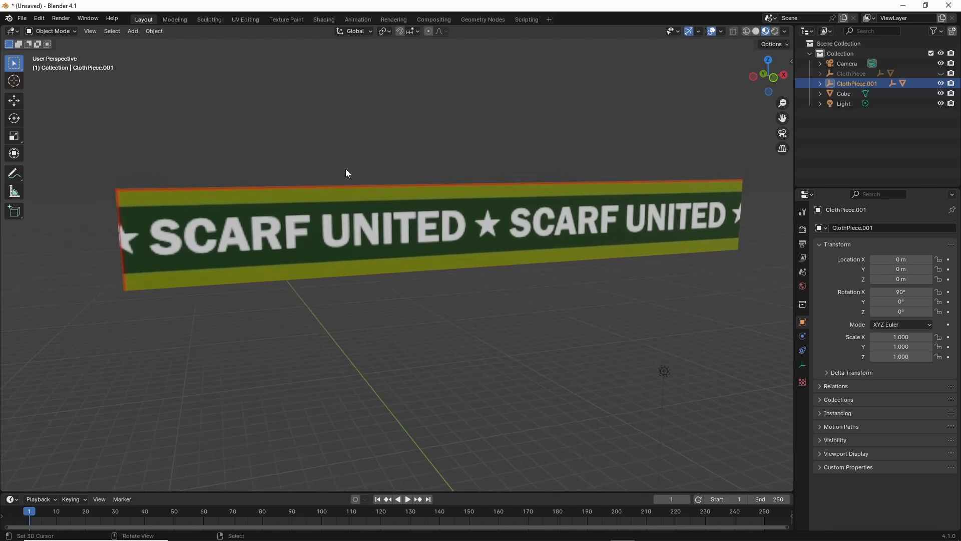
drag(232, 30, 262, 31)
click(242, 19)
scroll(201, 337, up, 4)
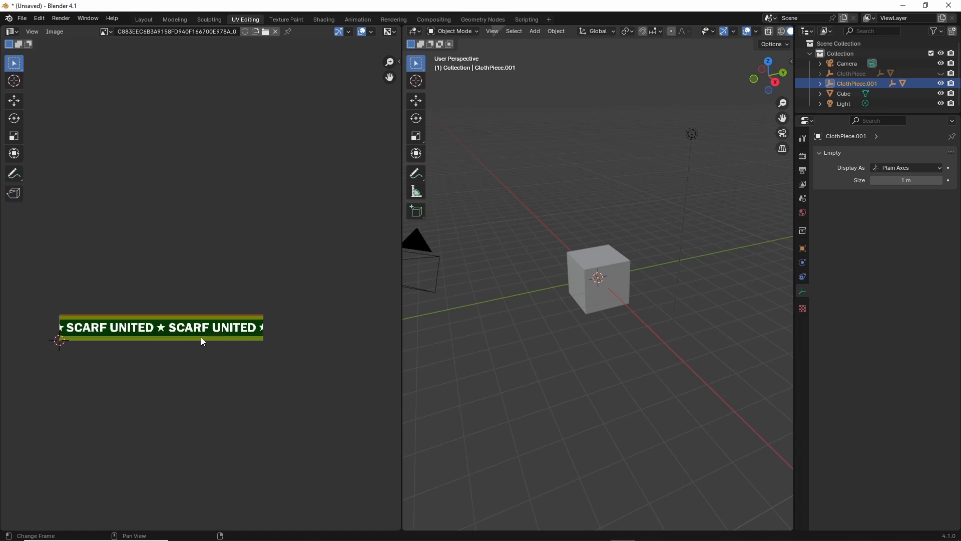
middle_drag(200, 338, 240, 324)
middle_drag(572, 284, 500, 164)
click(482, 139)
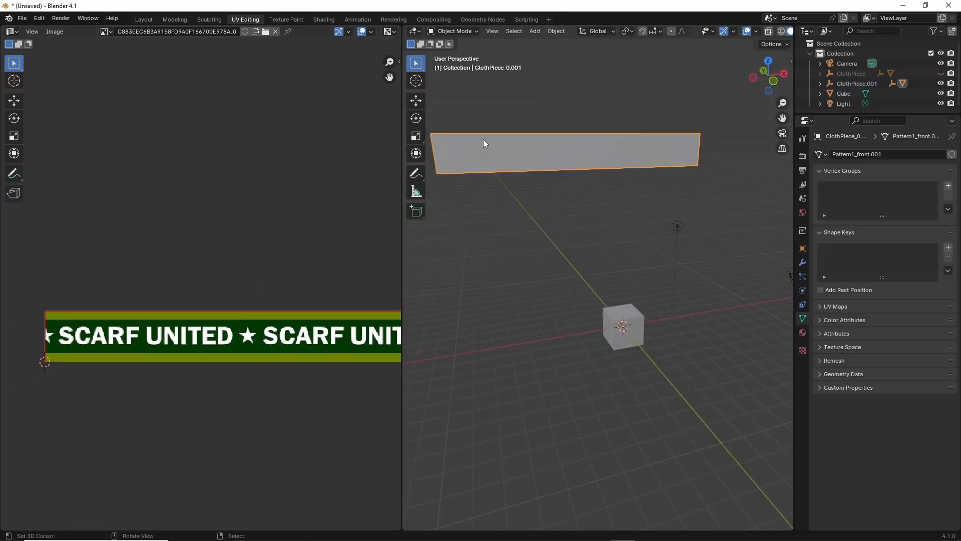
key(Tab)
Compare the scarf's UV layout with the texture image and show the 3D viewport in Material Preview shading
middle_drag(313, 371, 307, 324)
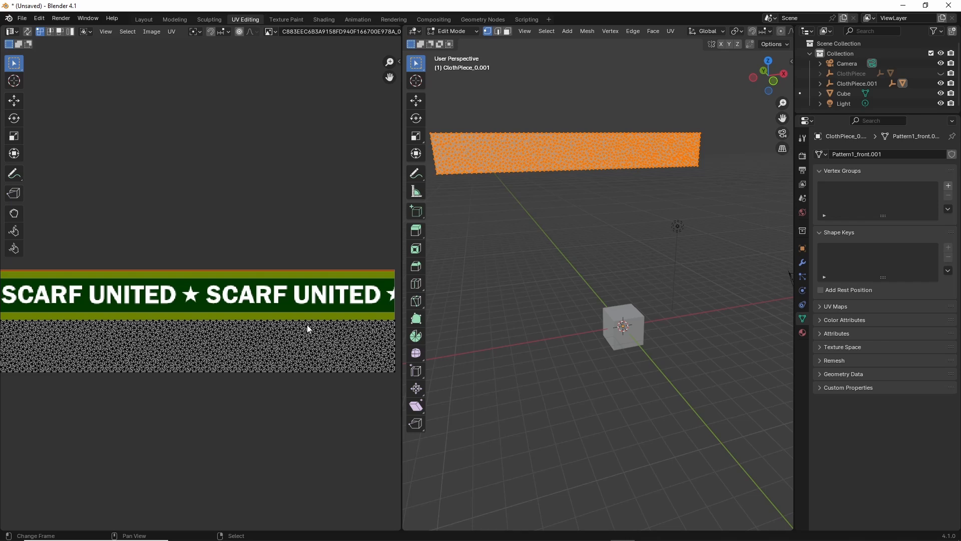
scroll(281, 306, down, 2)
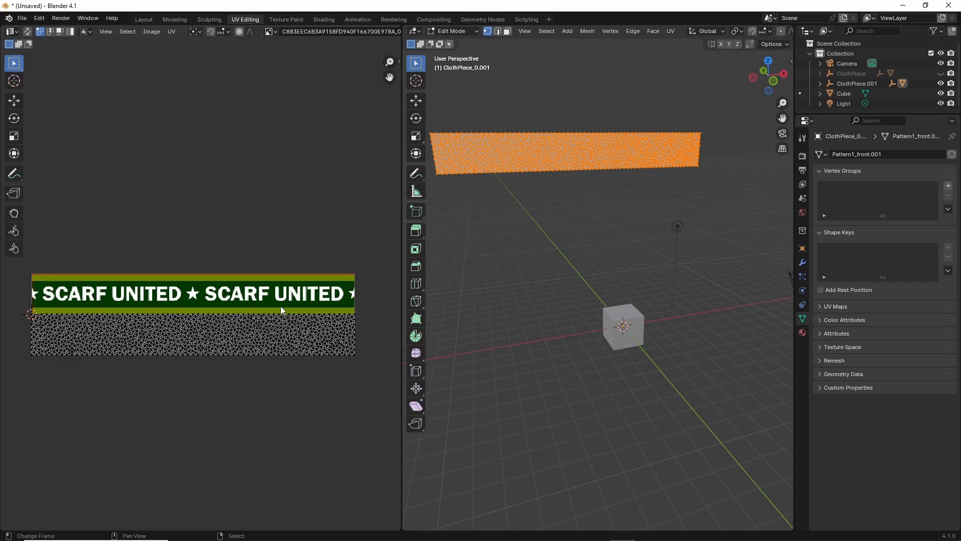
ctrl+middle_drag(281, 307, 240, 309)
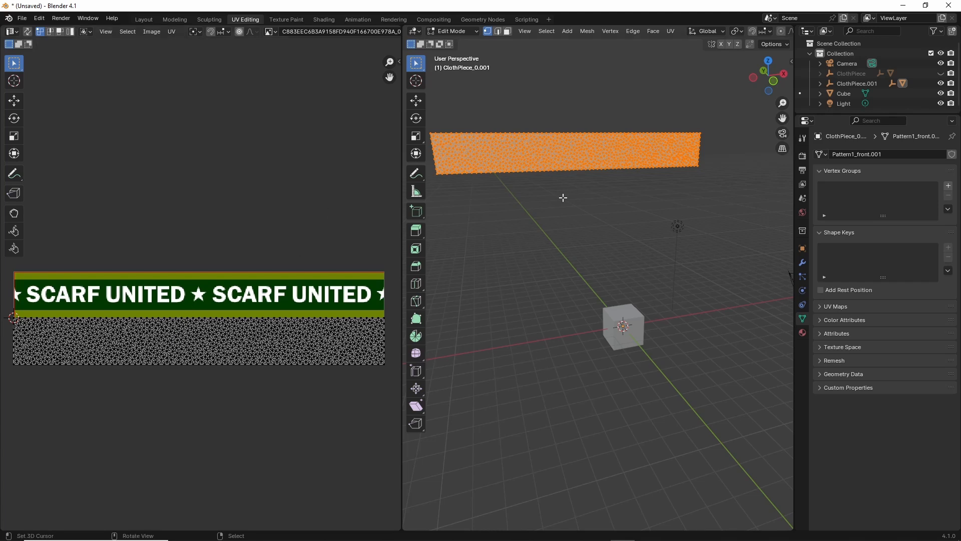
scroll(753, 31, down, 5)
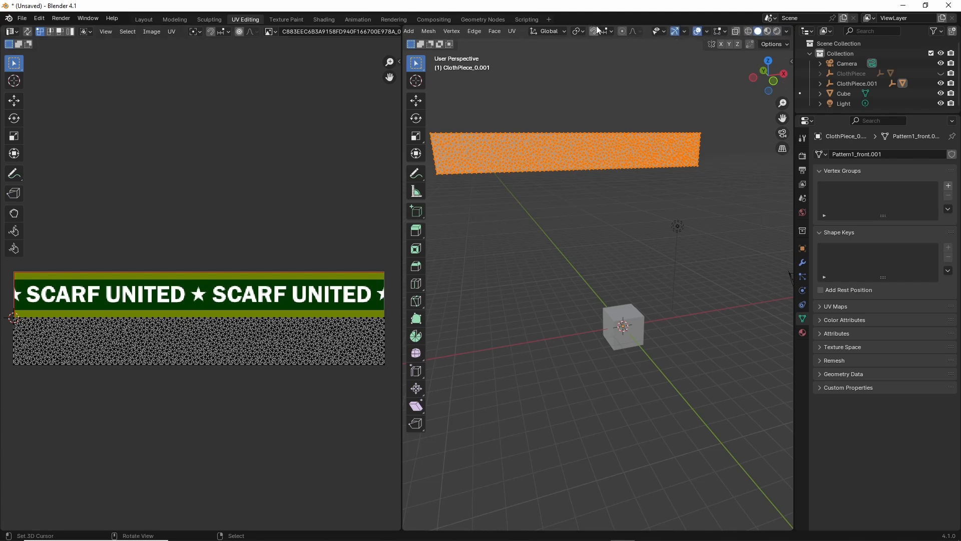
click(768, 31)
shift+middle_drag(525, 210, 575, 287)
scroll(550, 255, up, 3)
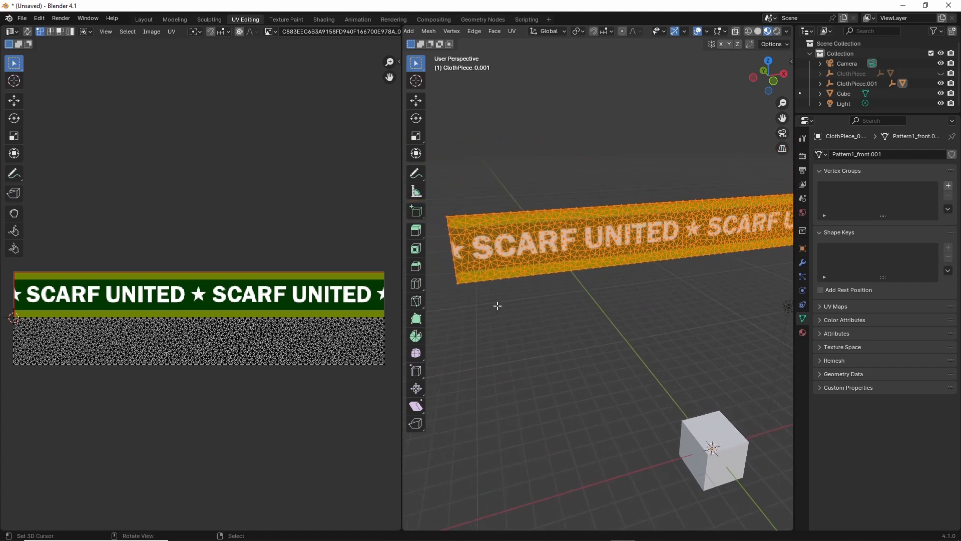
middle_drag(500, 337, 500, 324)
shift+middle_drag(504, 284, 515, 306)
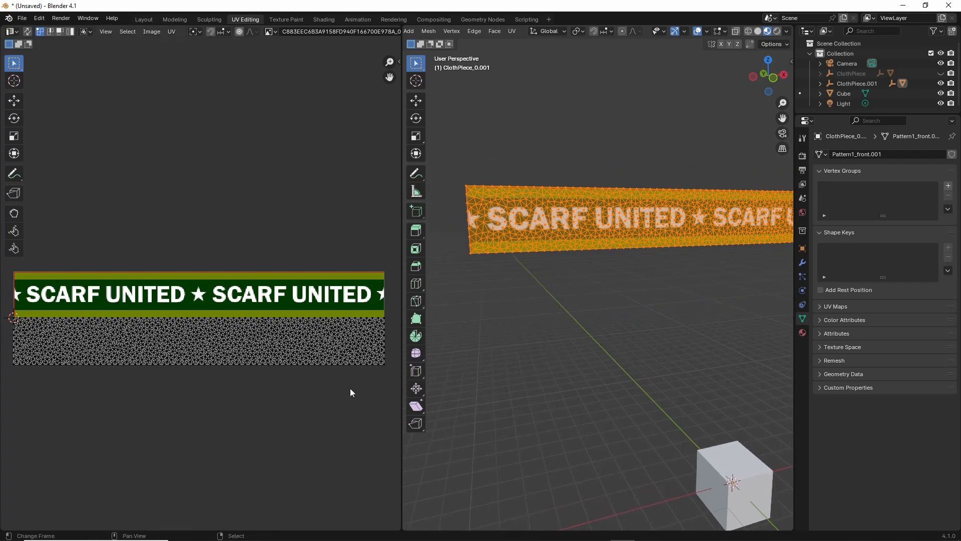
Select all of the scarf's UVs and try scaling them down and up to compare the effect on the 3D texture
key(Tab)
key(Tab)
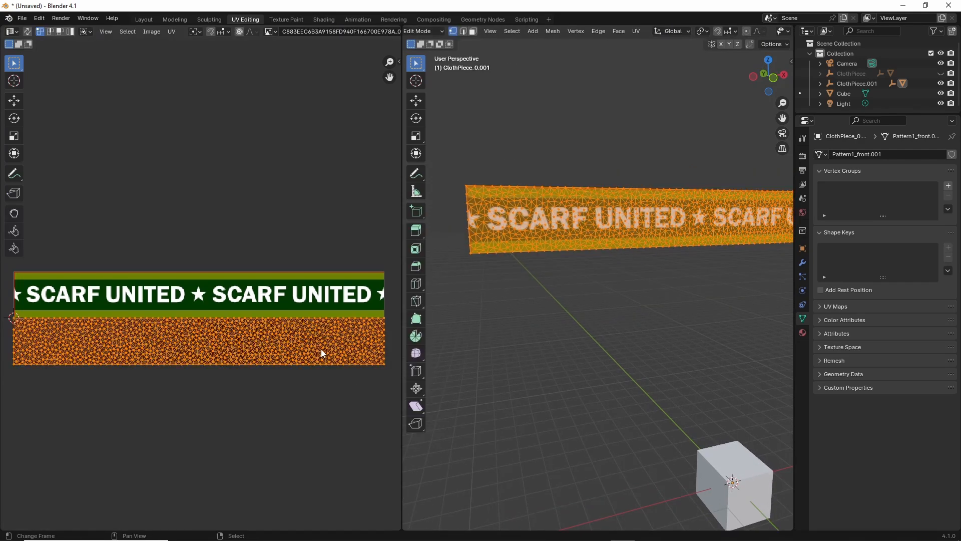
key(s)
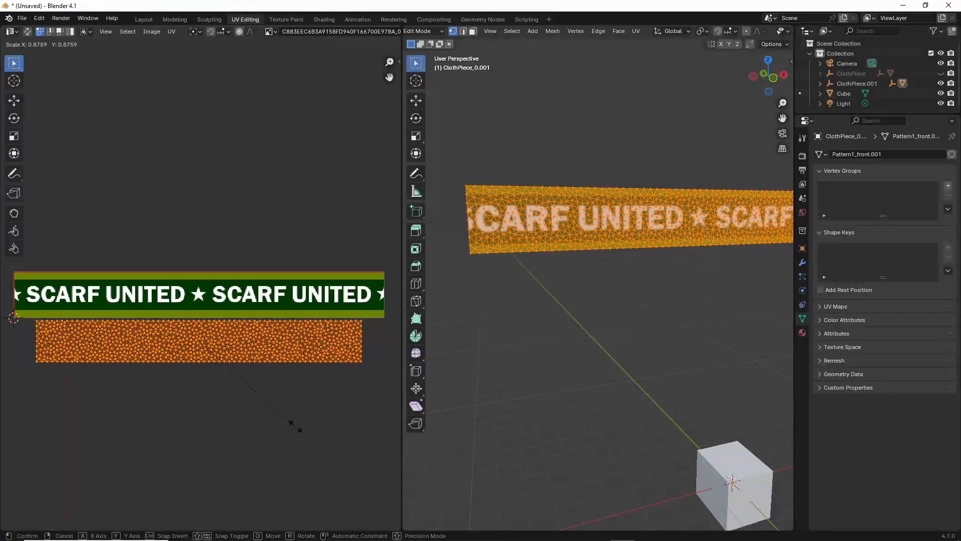
right_click(242, 359)
scroll(632, 315, up, 4)
scroll(642, 310, down, 2)
shift+middle_drag(600, 251, 599, 279)
key(s)
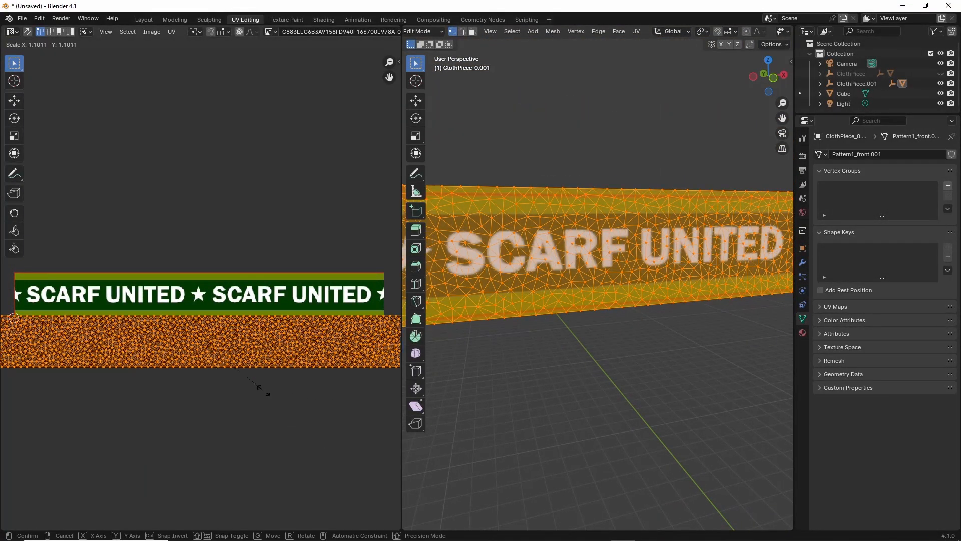
right_click(268, 405)
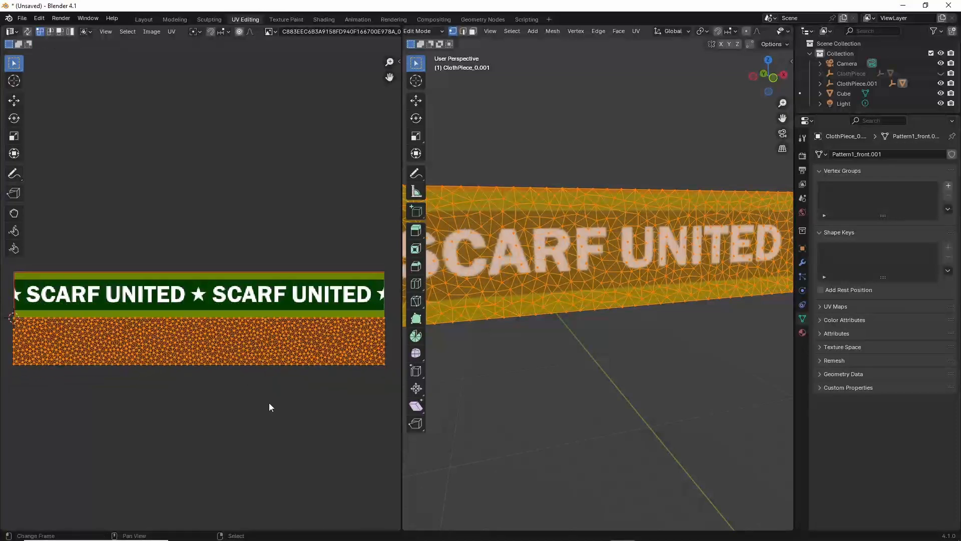
Review the textured scarf in the 3D viewport, then return to the scarf project in Style3D Atelier
scroll(601, 377, down, 4)
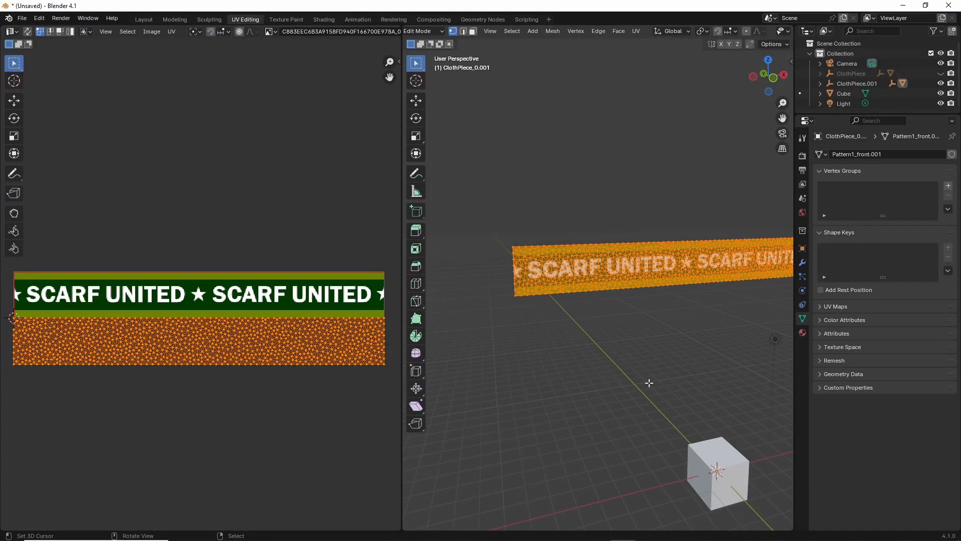
middle_drag(648, 382, 622, 365)
key(Tab)
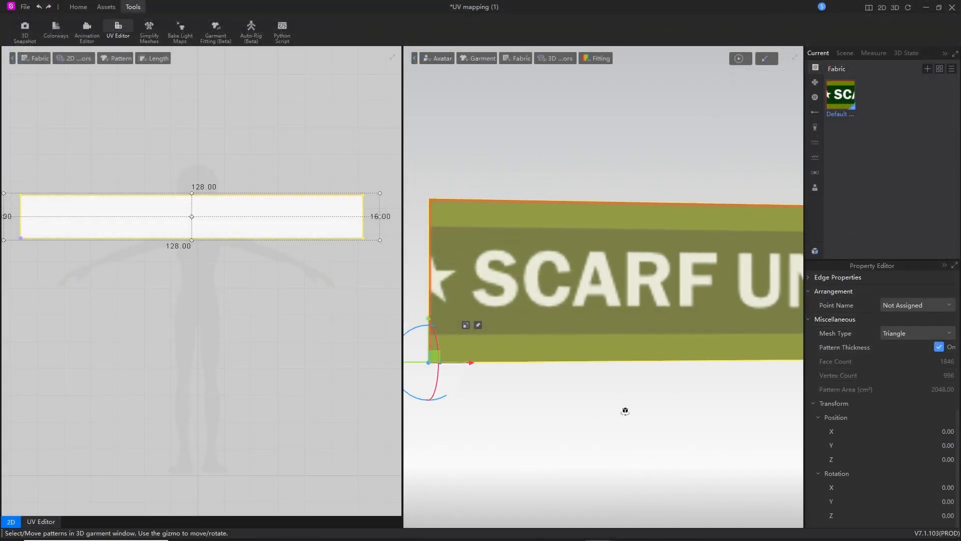
scroll(624, 410, down, 5)
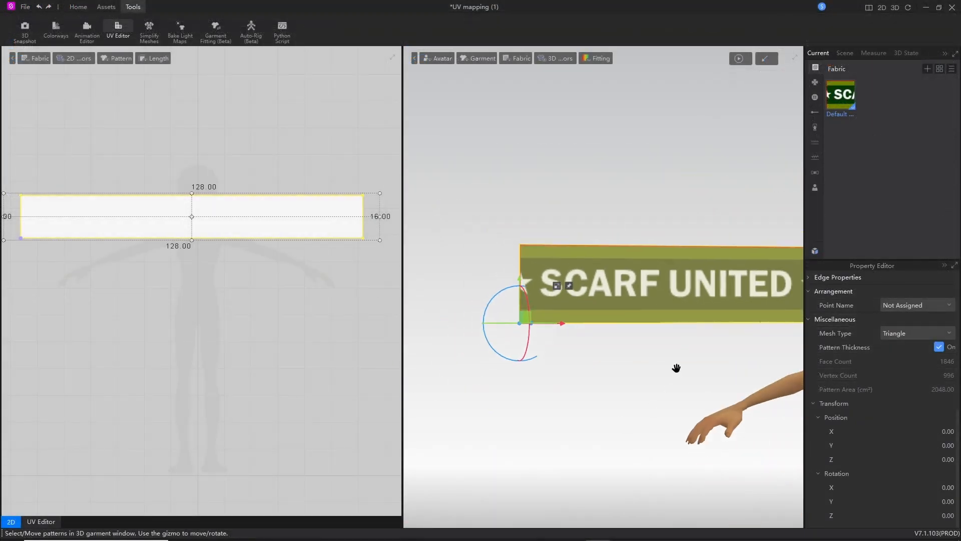
Check the scarf's texture layout in the UV Editor against the whole scarf in the 3D window
scroll(592, 362, down, 5)
scroll(592, 361, down, 5)
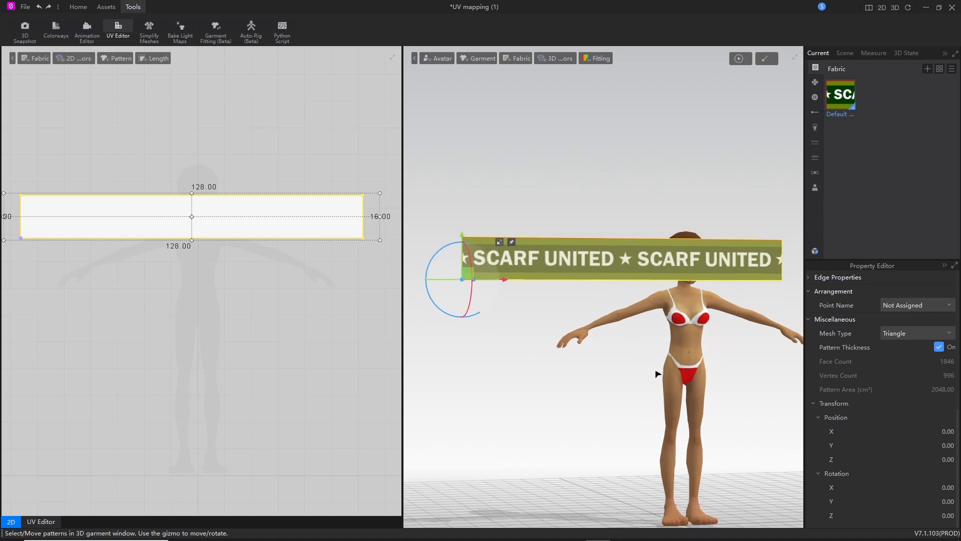
click(120, 34)
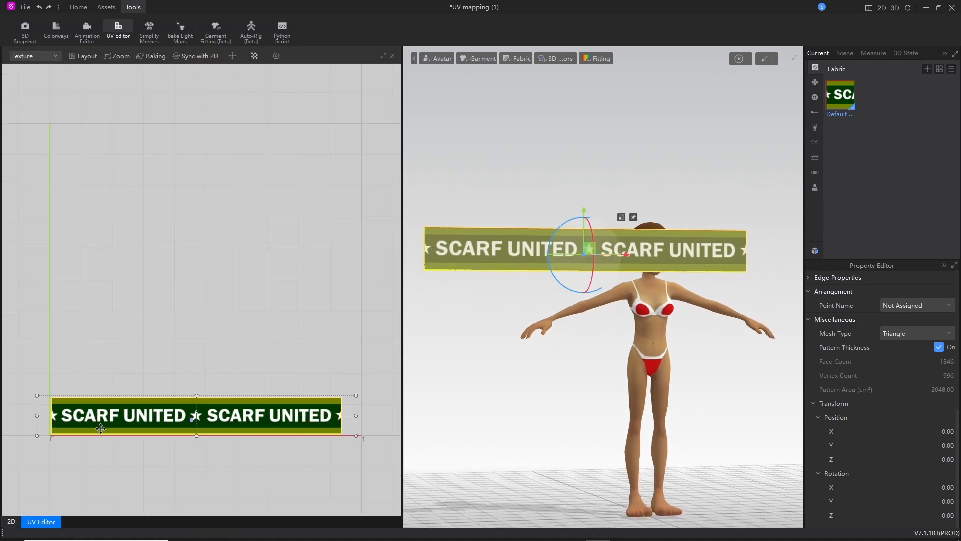
middle_drag(157, 451, 158, 415)
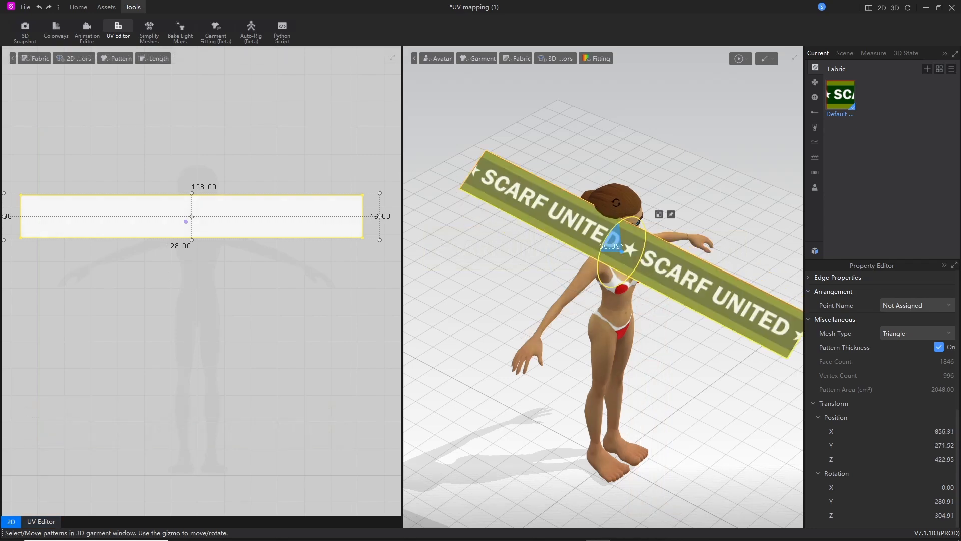
Tilt the scarf diagonally to a Z rotation of about 295 and position it across the avatar's right shoulder
drag(618, 199, 624, 164)
middle_drag(638, 304, 634, 349)
scroll(621, 349, down, 2)
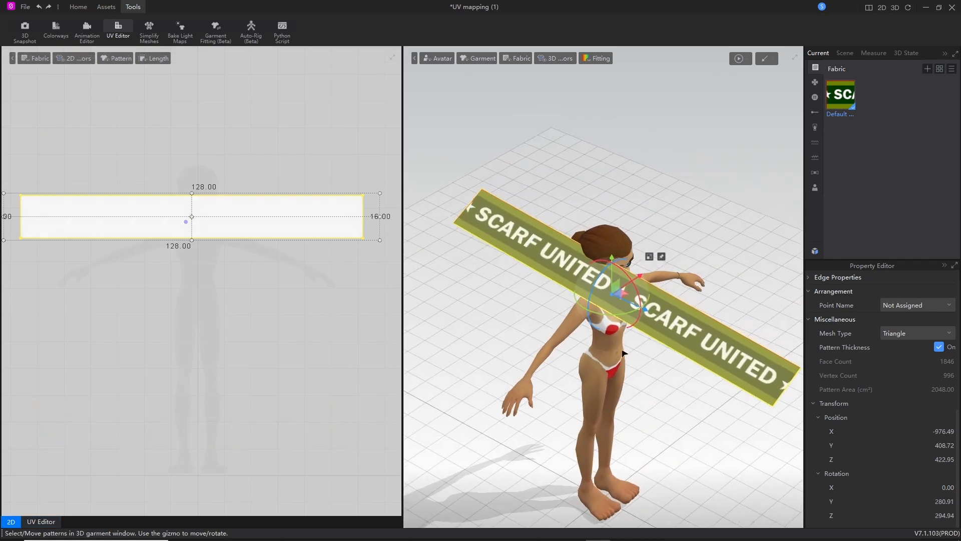
scroll(625, 307, up, 4)
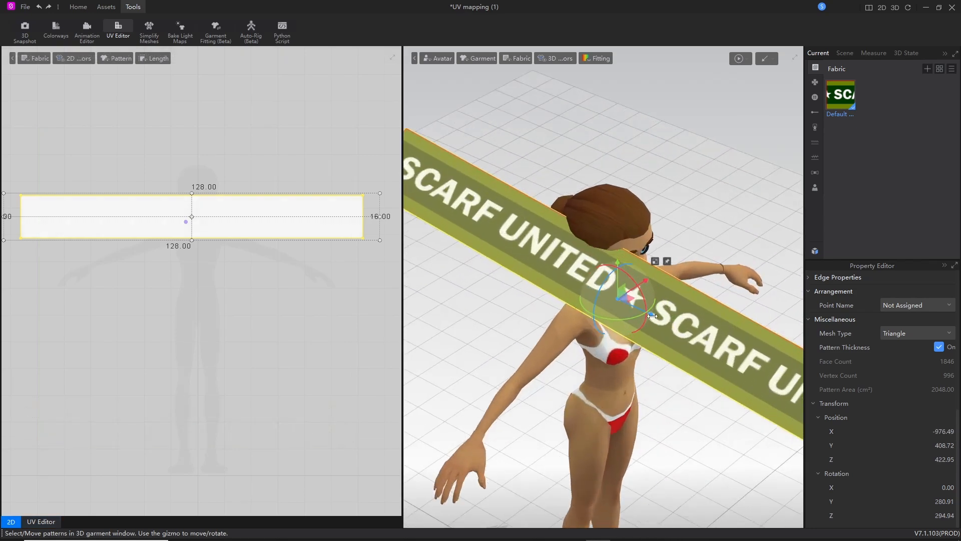
mouse_move(631, 303)
mouse_down()
mouse_move(597, 292)
mouse_move(614, 302)
mouse_up()
right_drag(554, 408, 520, 375)
drag(585, 239, 580, 281)
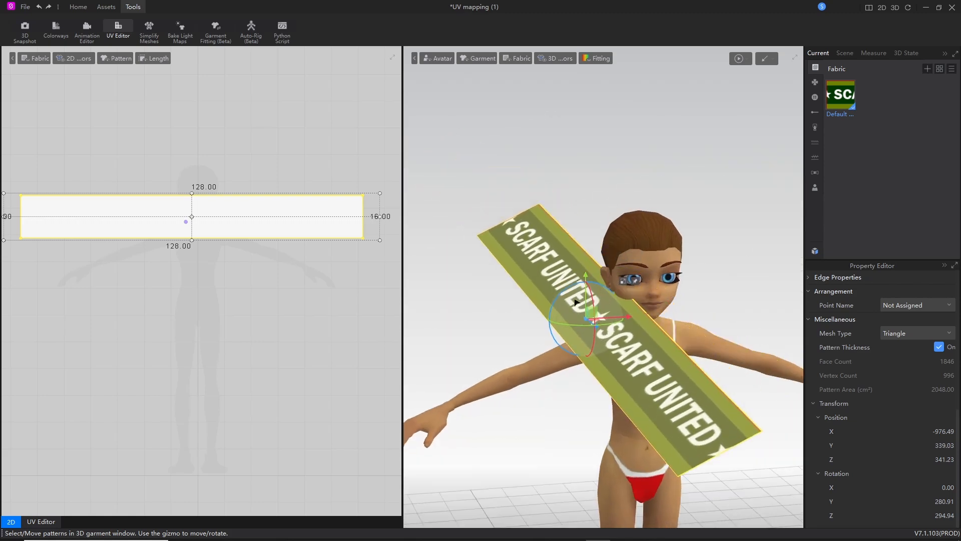
Fix a pin near the middle of the scarf at the avatar's right shoulder and start the simulation
right_drag(539, 408, 617, 417)
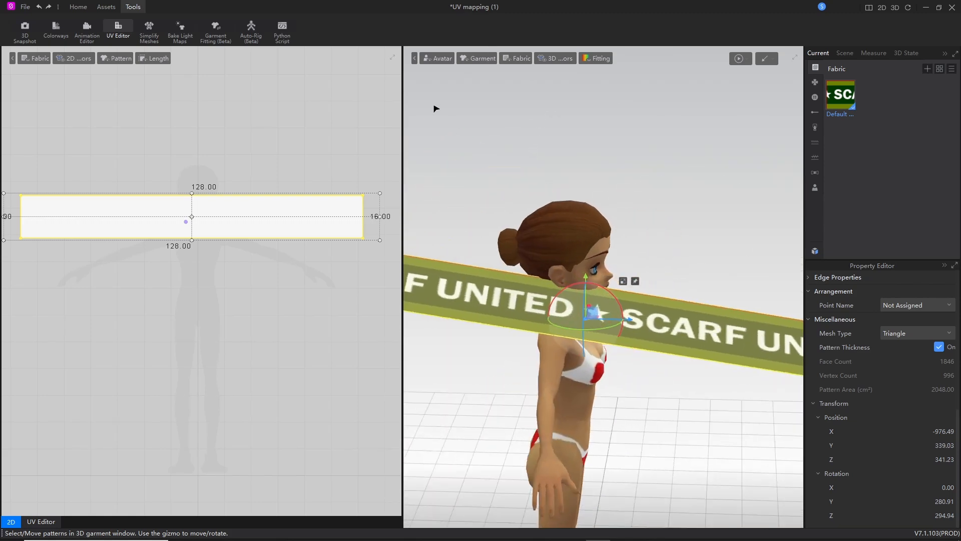
click(513, 296)
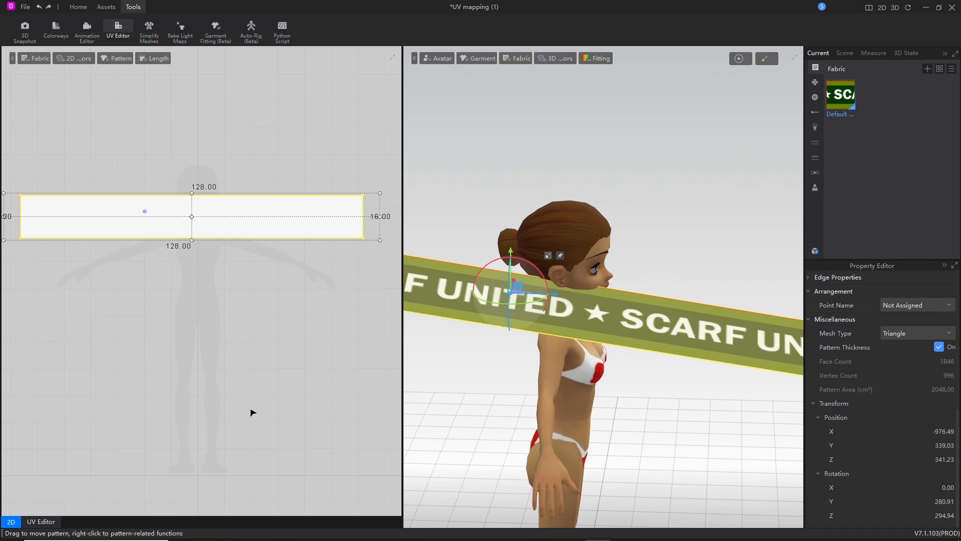
click(78, 7)
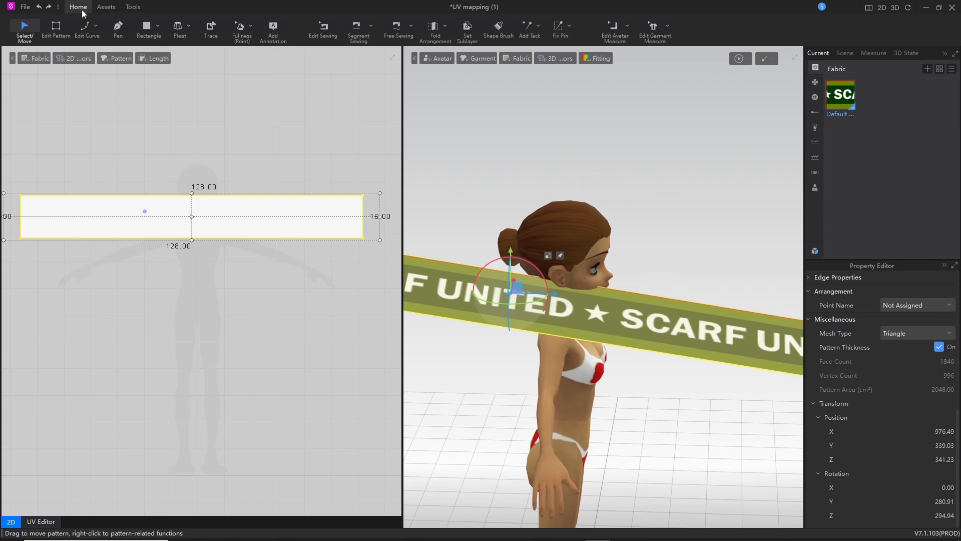
click(559, 27)
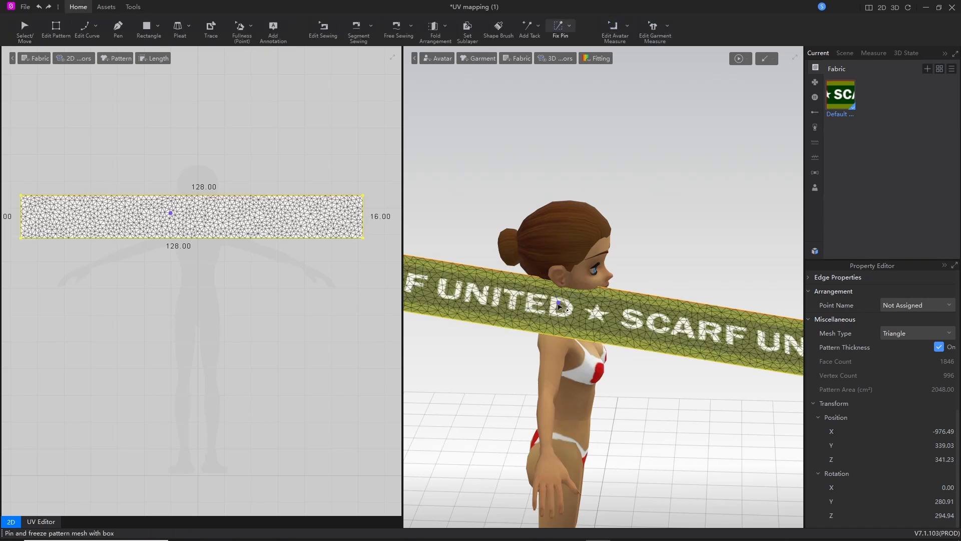
click(559, 304)
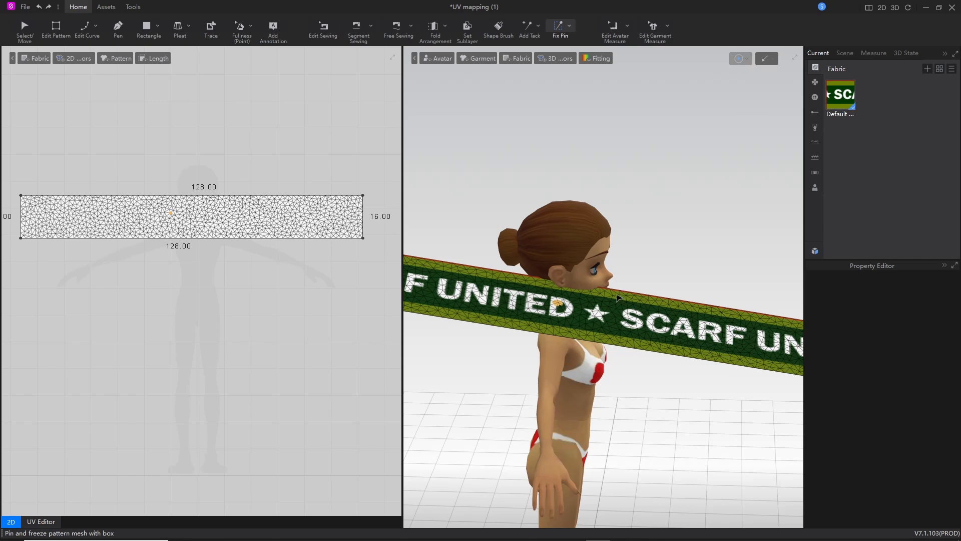
key(space)
Move the shoulder pin inward and down so the simulated scarf rests close to the avatar's neck
right_drag(672, 393, 620, 323)
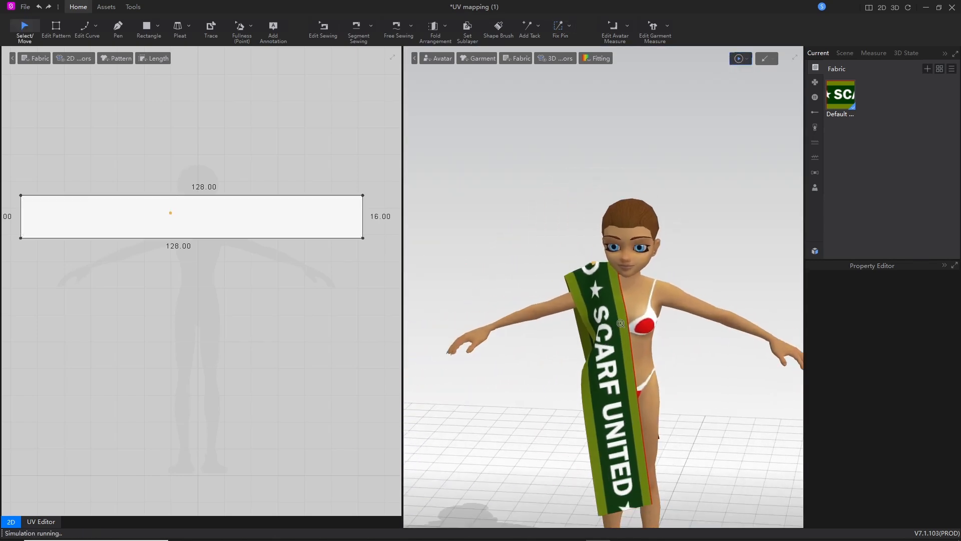
scroll(620, 323, up, 5)
click(582, 232)
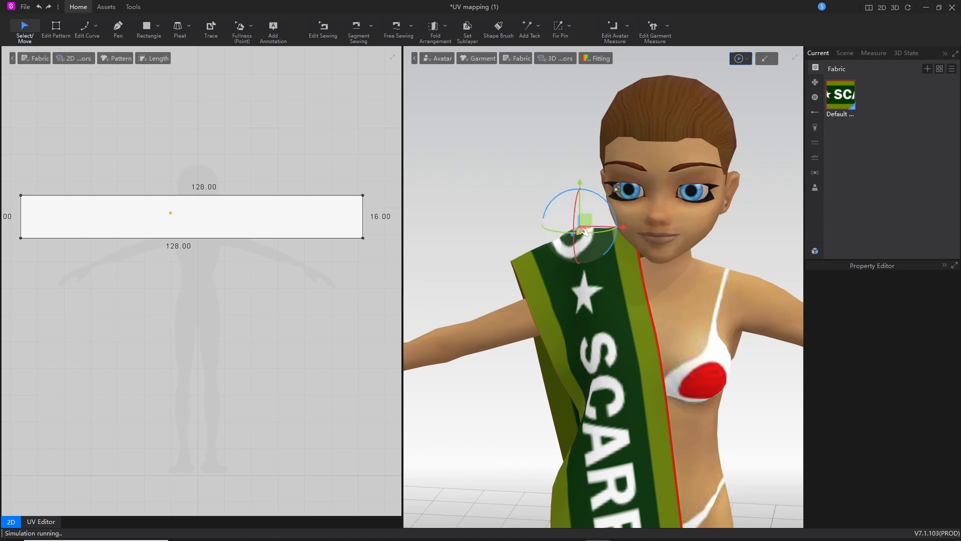
drag(585, 221, 621, 244)
Pull on the scarf's front section during the simulation to straighten how it hangs over the shoulder
click(632, 328)
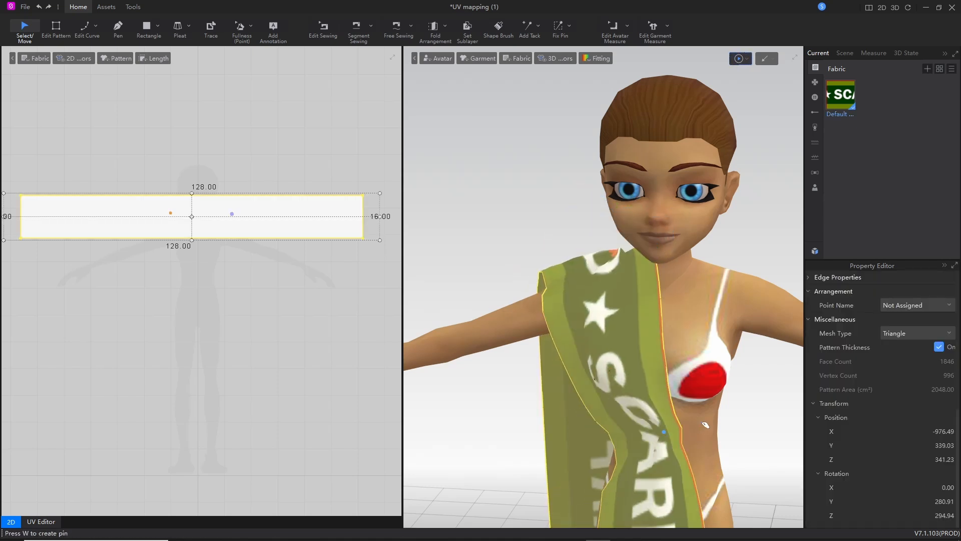
mouse_move(632, 327)
mouse_down()
mouse_move(664, 311)
mouse_move(637, 327)
mouse_up()
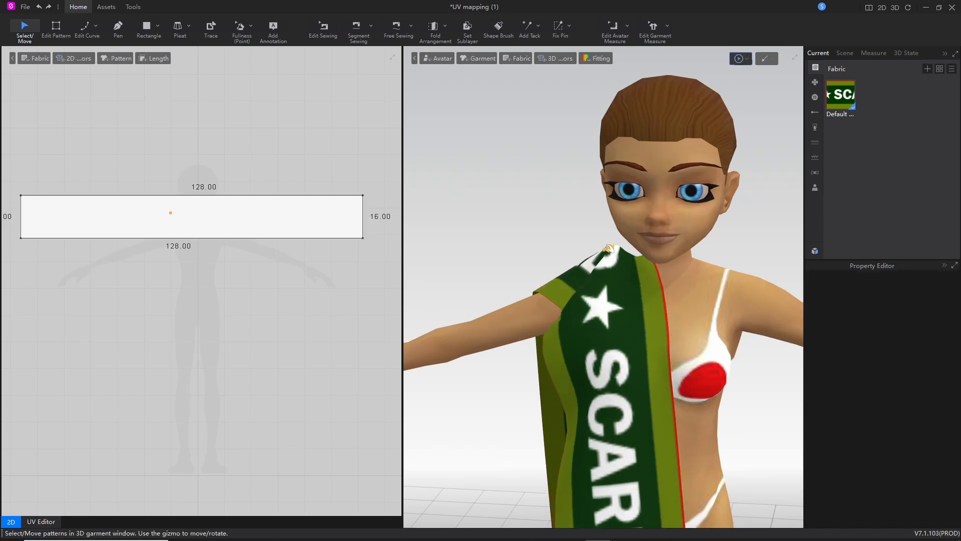
drag(632, 443, 701, 446)
scroll(575, 225, up, 6)
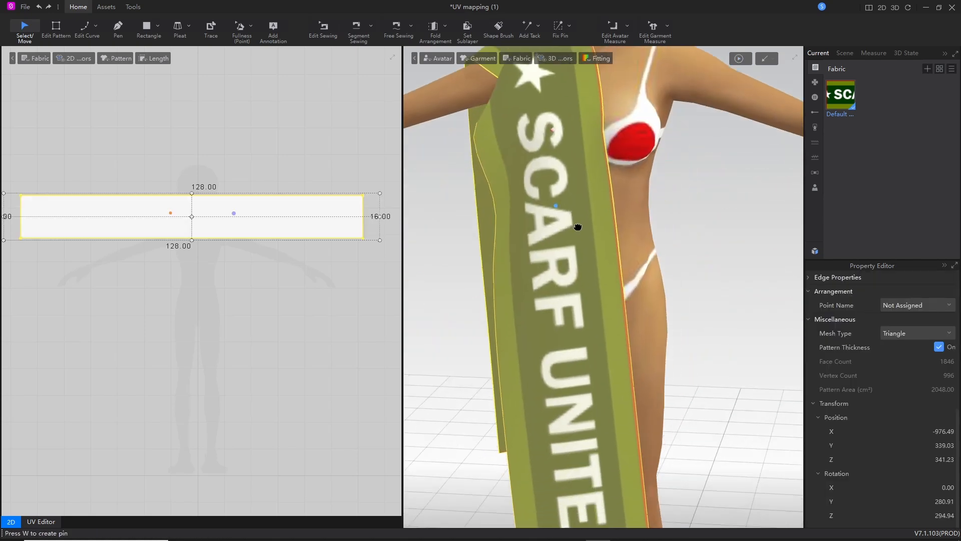
scroll(586, 300, down, 8)
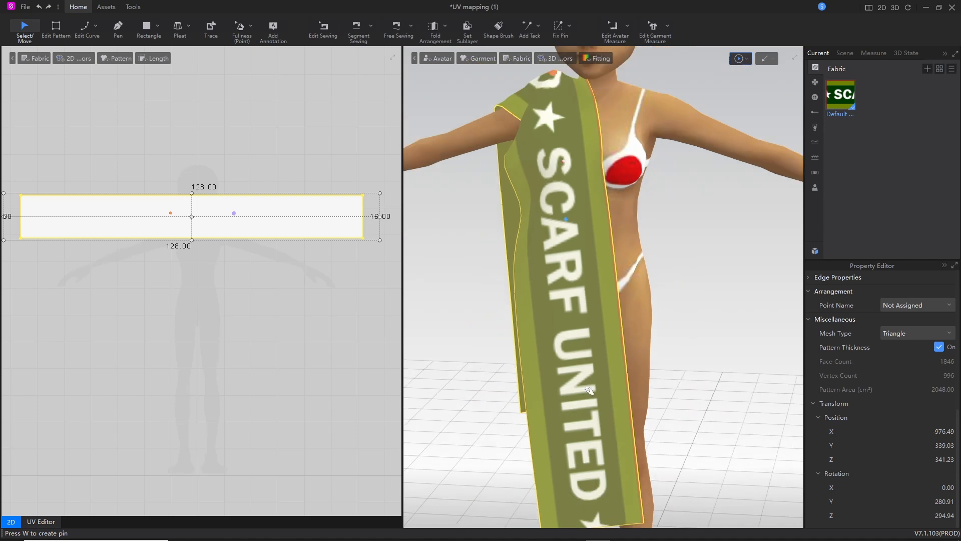
drag(562, 348, 671, 293)
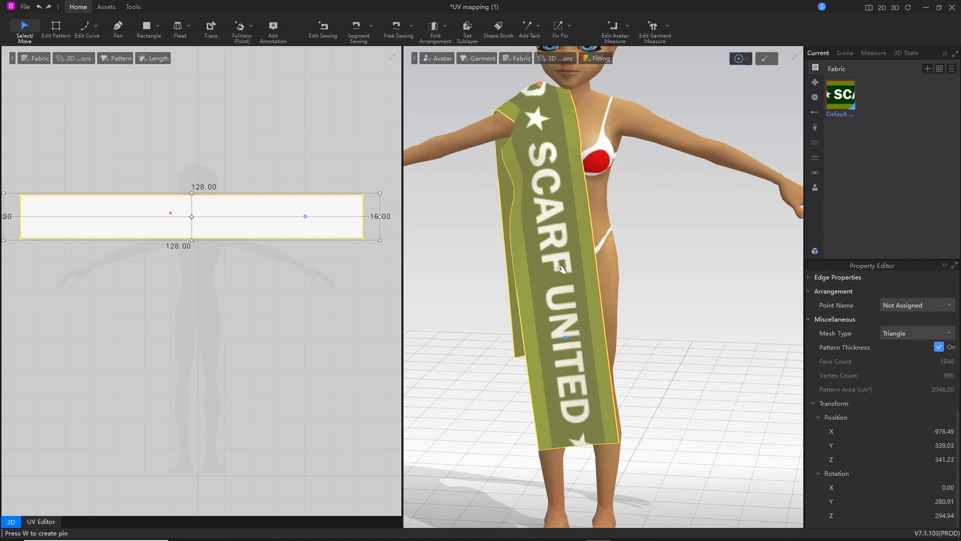
Fix a pin on the inner edge of the scarf's front end and move it up to the avatar's left hip
click(558, 28)
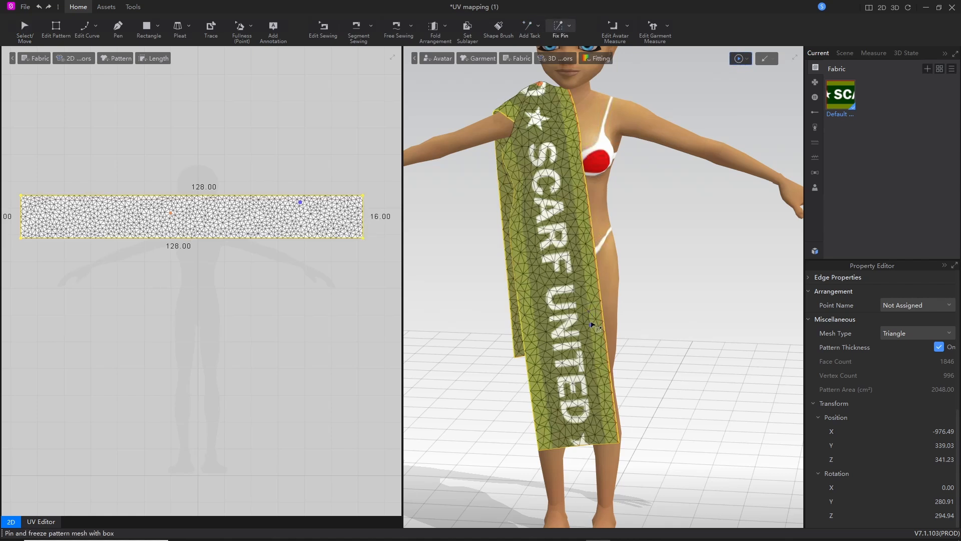
click(592, 325)
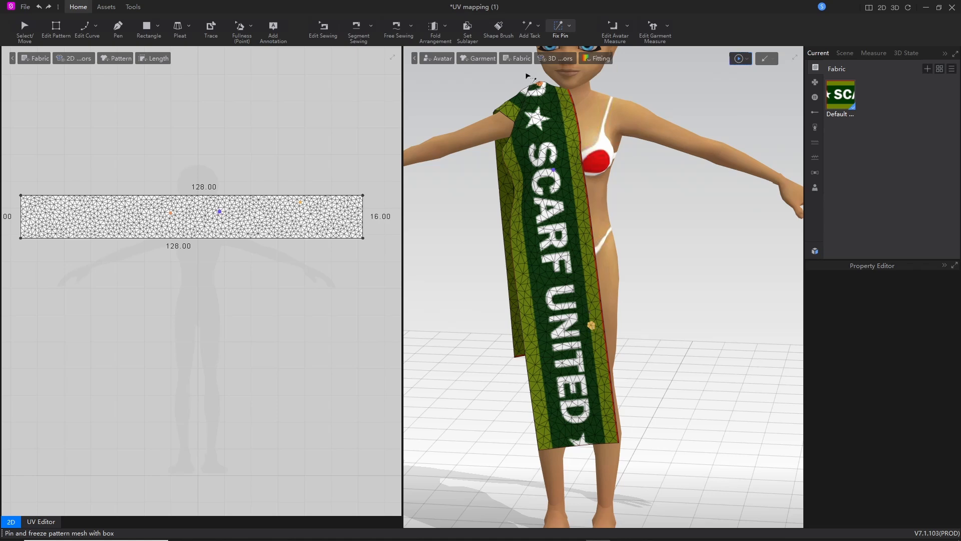
click(591, 325)
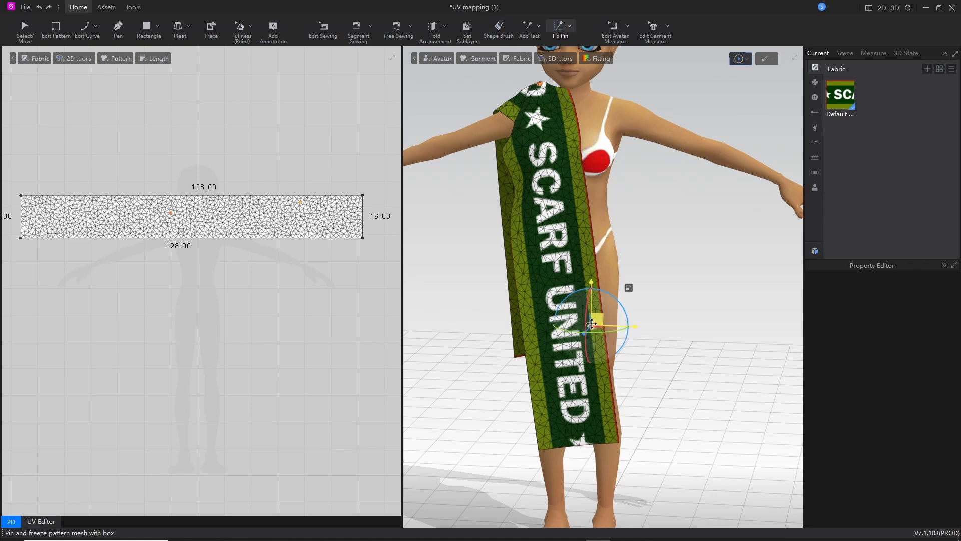
drag(603, 317, 645, 238)
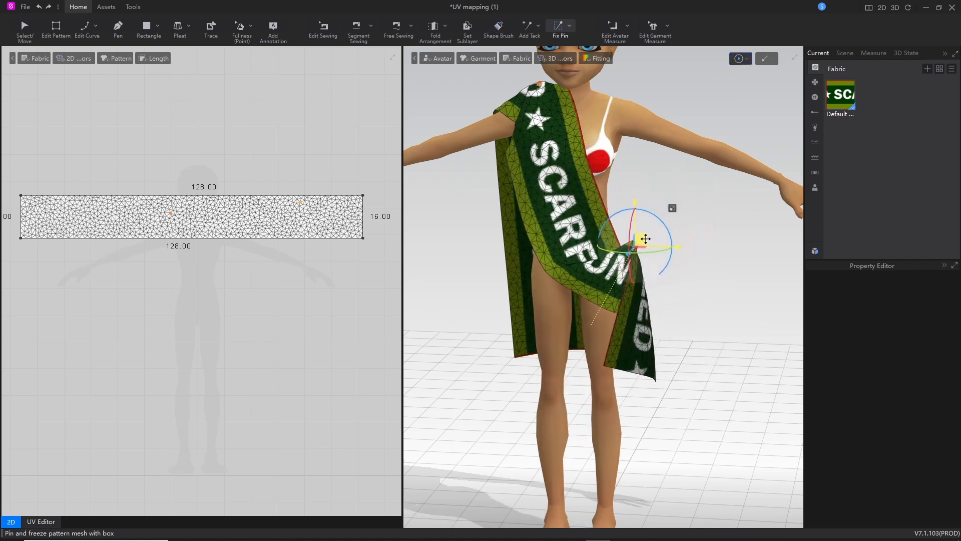
Shift the front-end pin backward so that it sits beside the avatar's left hip in side view
right_drag(677, 309, 598, 334)
scroll(598, 333, down, 2)
scroll(599, 325, up, 4)
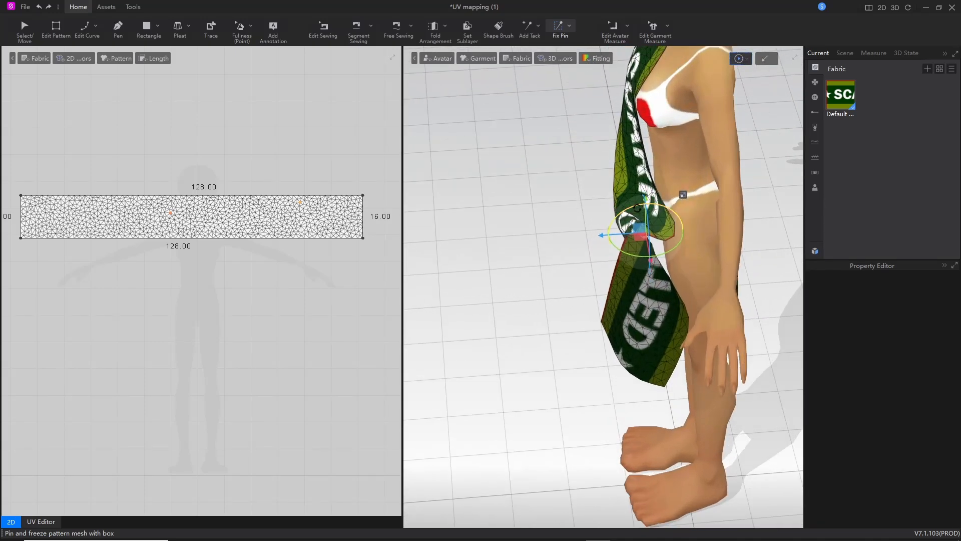
drag(640, 227, 693, 228)
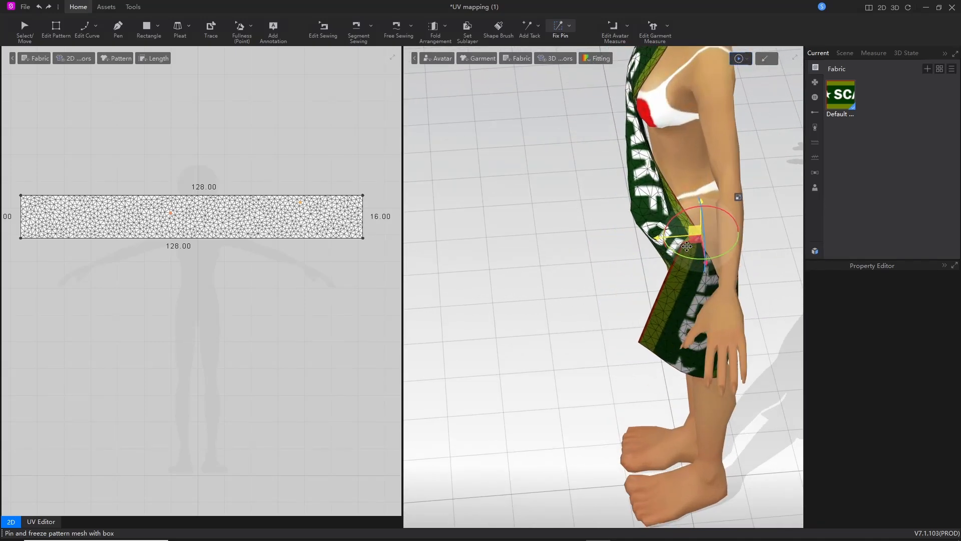
Fix a pin on the inner edge of the scarf's back end and move it across to the avatar's left side
right_drag(674, 398, 586, 328)
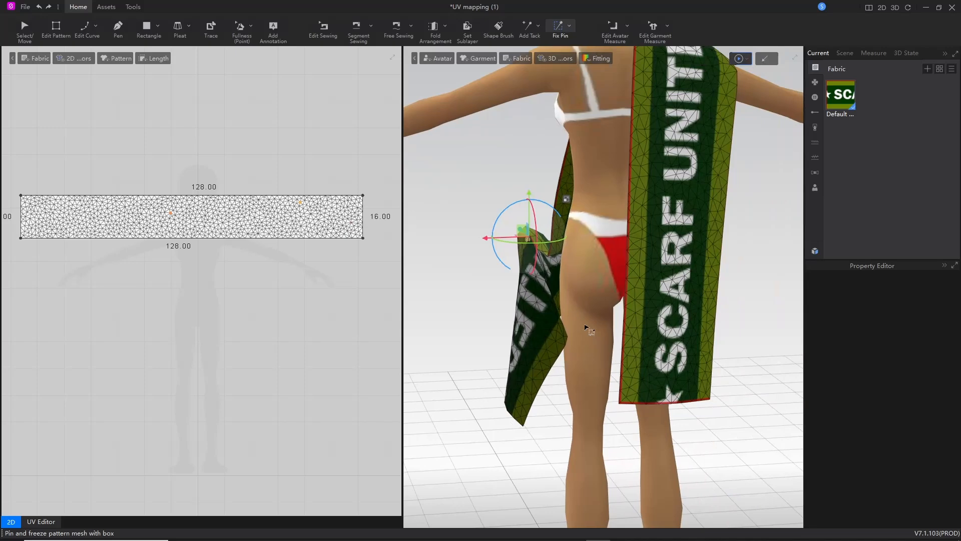
click(641, 250)
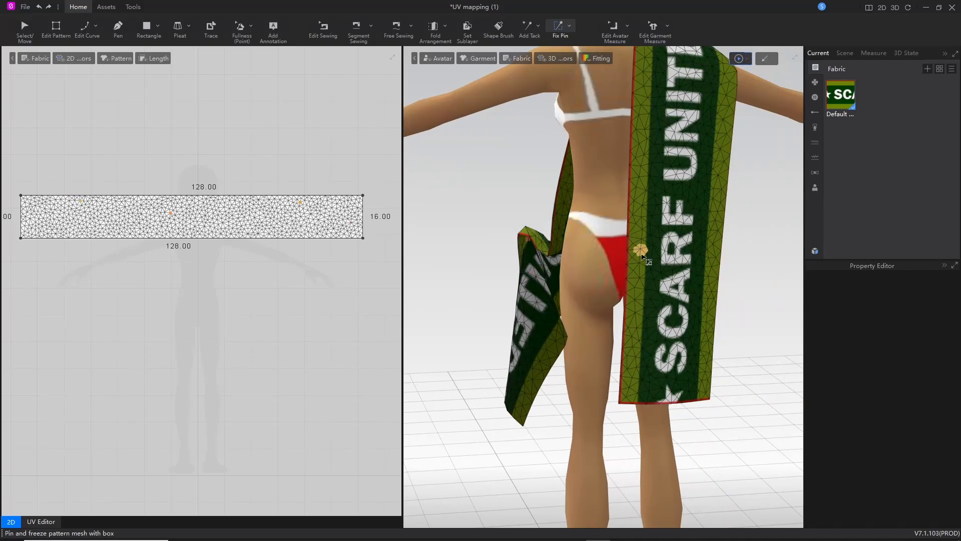
click(640, 250)
drag(634, 247, 521, 239)
Bring the back-end pin forward to meet the front-end pin at the avatar's left hip
right_drag(495, 363, 636, 420)
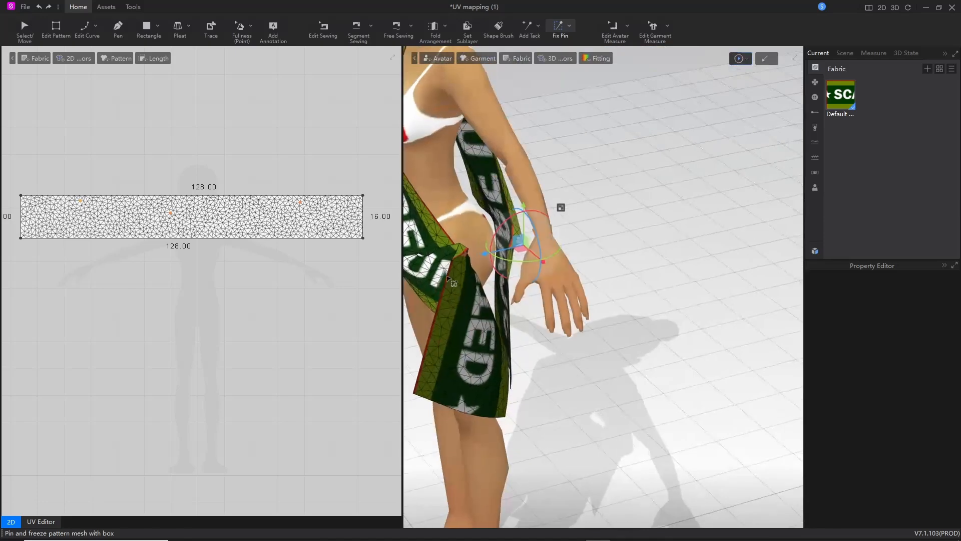
middle_drag(455, 280, 562, 288)
scroll(565, 288, down, 1)
scroll(632, 243, up, 4)
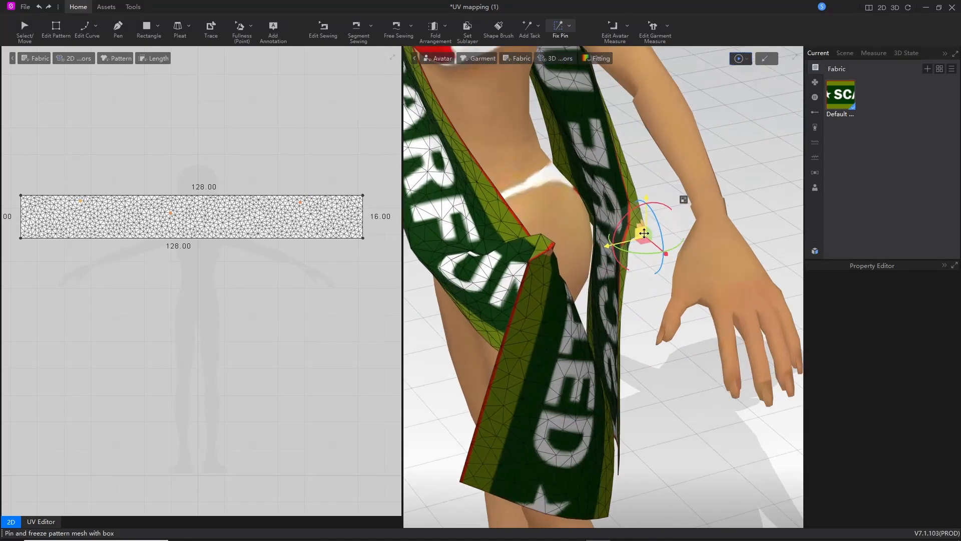
drag(643, 240, 573, 248)
right_drag(573, 249, 575, 221)
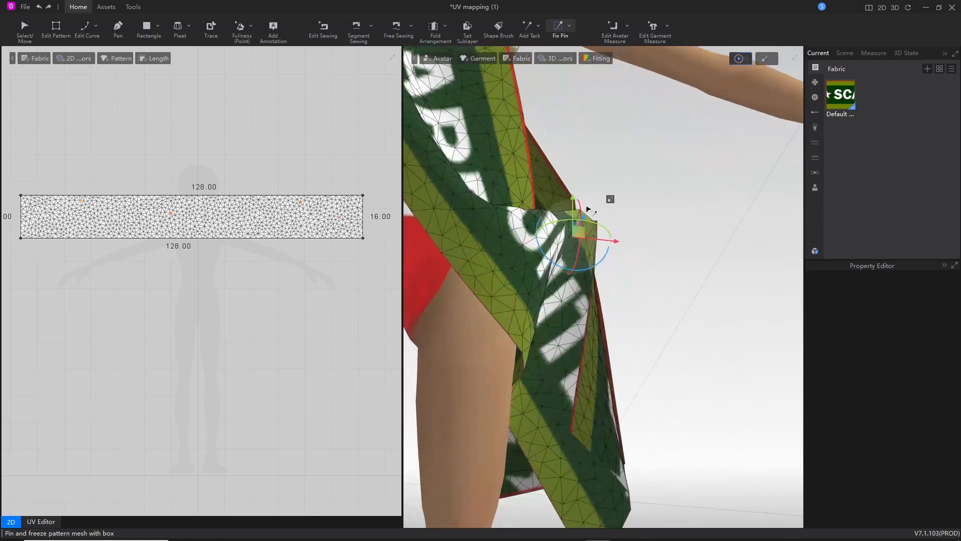
Return to Select/Move and pull the scarf's outer edge upward at the avatar's right shoulder to smooth the drape
scroll(574, 219, down, 8)
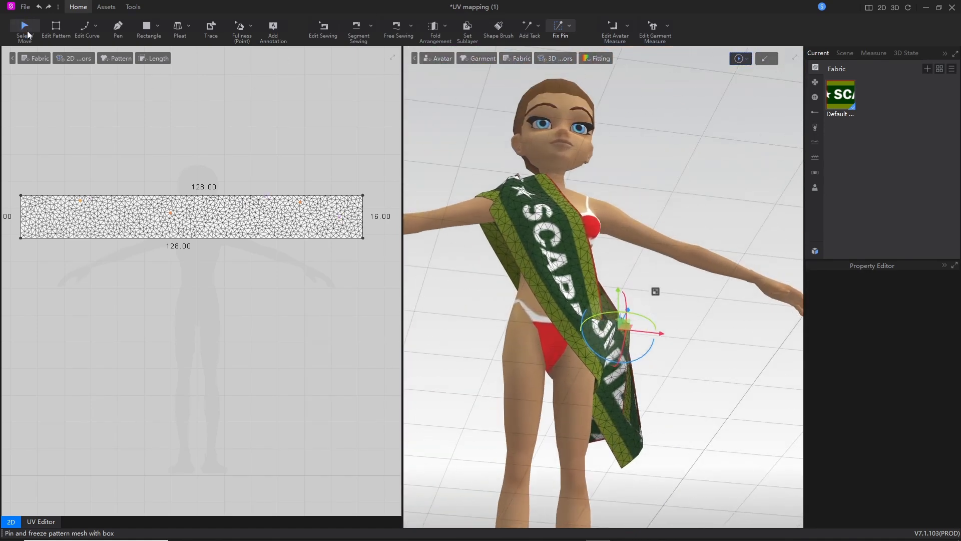
click(27, 31)
right_drag(576, 221, 561, 274)
click(561, 274)
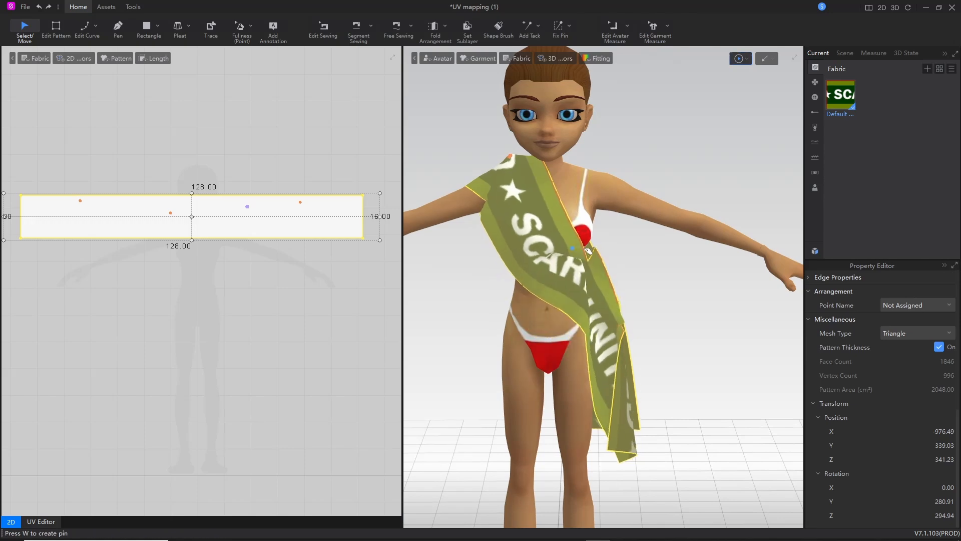
drag(483, 184, 494, 172)
Toggle the simulation to settle the scarf and review its drape from the shoulder to the left hip
right_drag(508, 357, 607, 386)
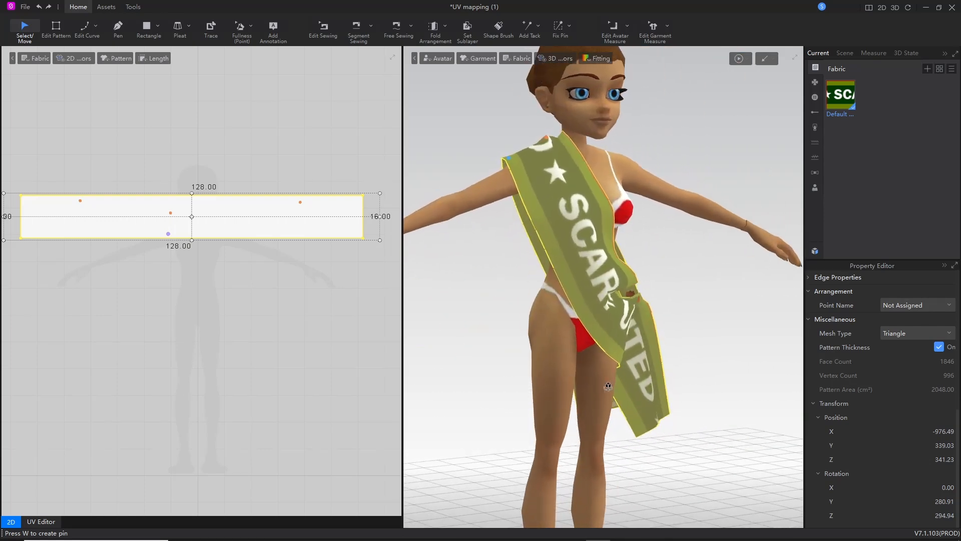
middle_drag(577, 303, 567, 316)
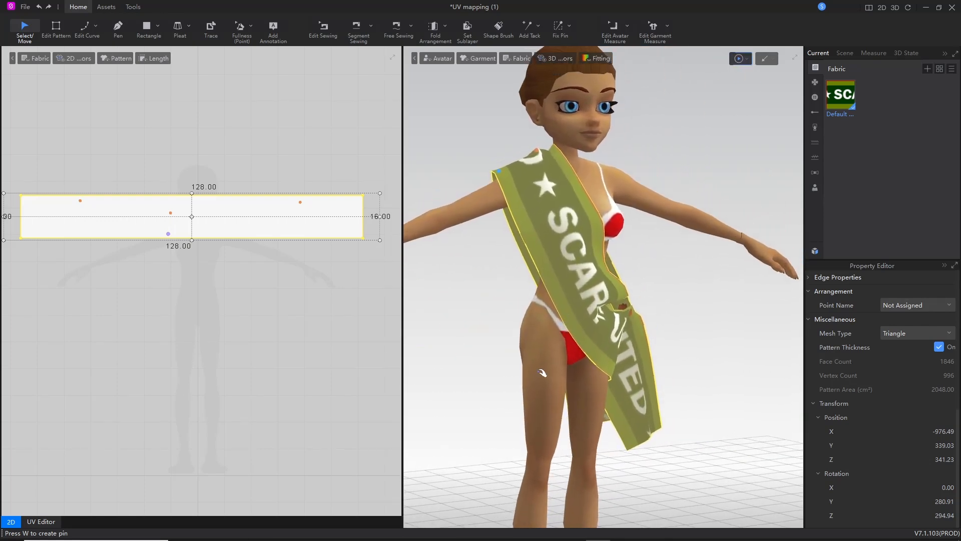
key(space)
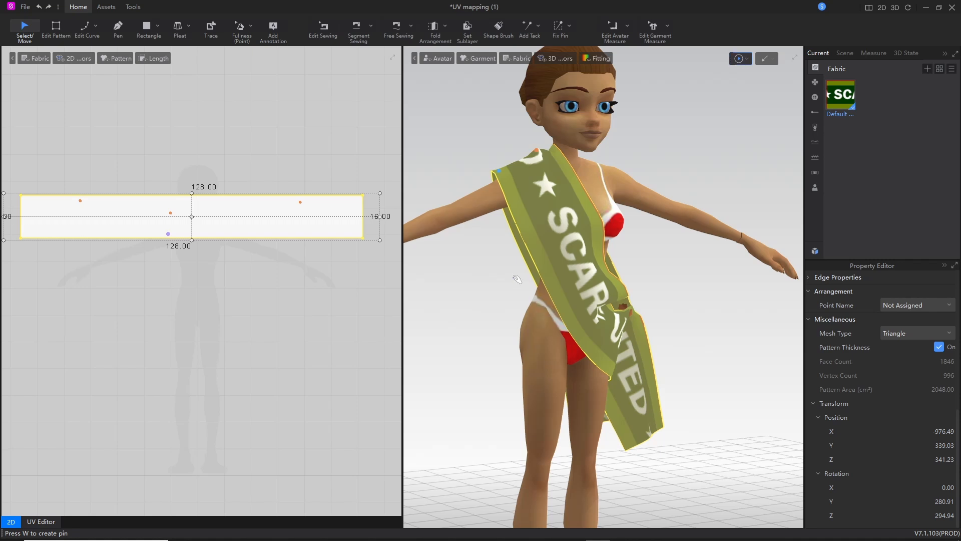
middle_drag(504, 279, 504, 288)
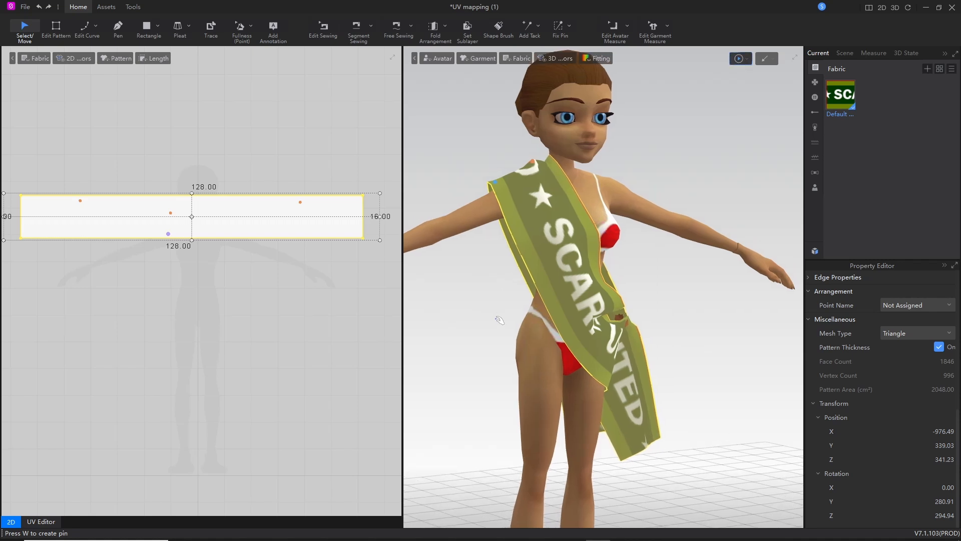
Save the project as a new file named UV mapping (2 sash).sproj in the Style3D folder
click(25, 7)
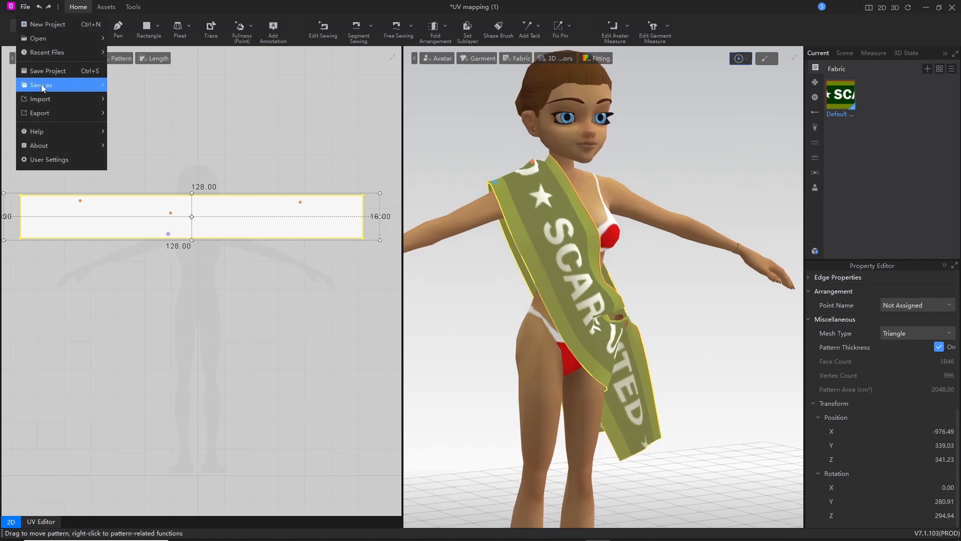
mouse_move(82, 89)
click(128, 85)
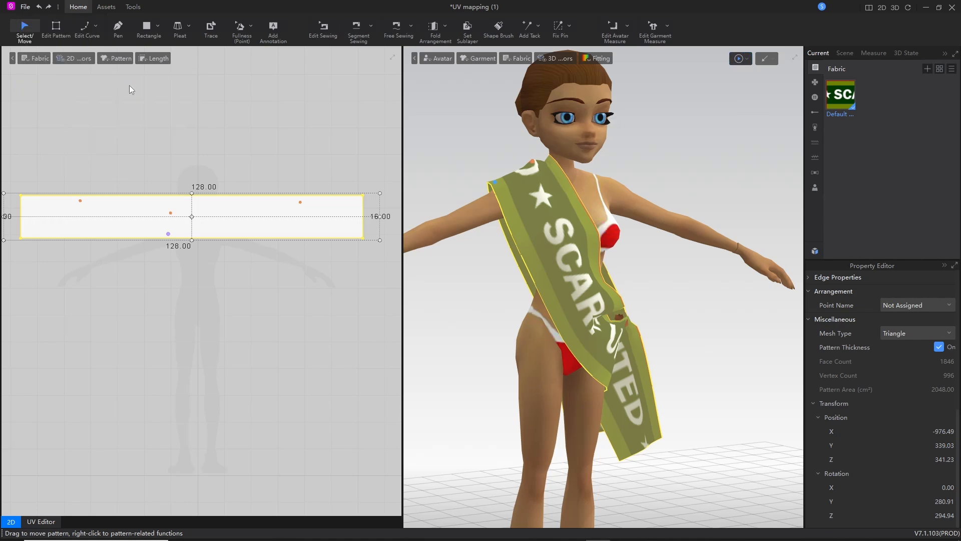
click(224, 399)
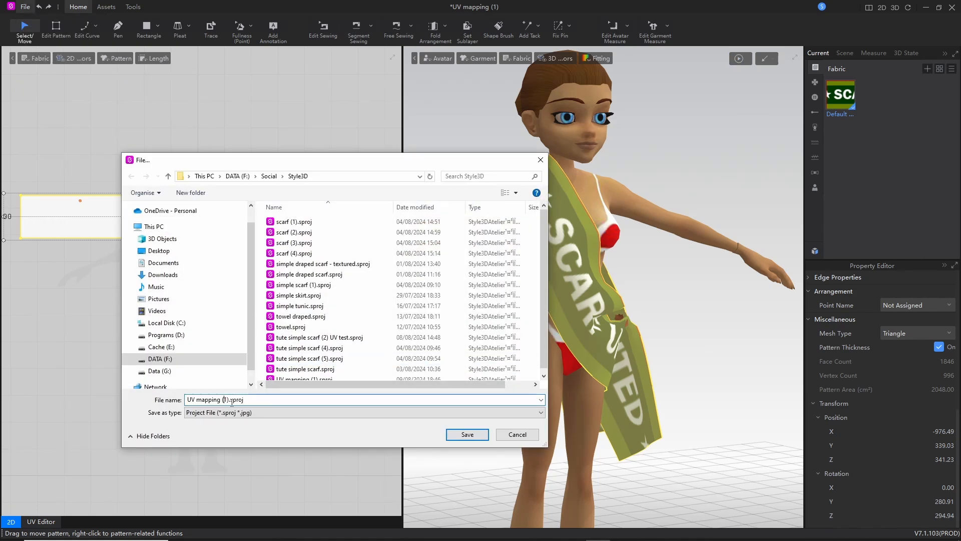
key(BackSpace)
text(2 sash)
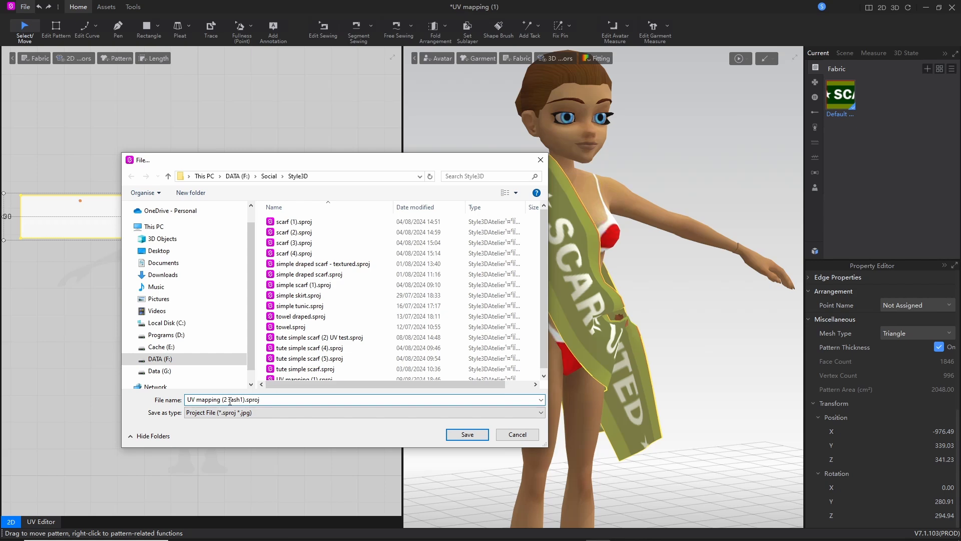
key(Delete)
key(Return)
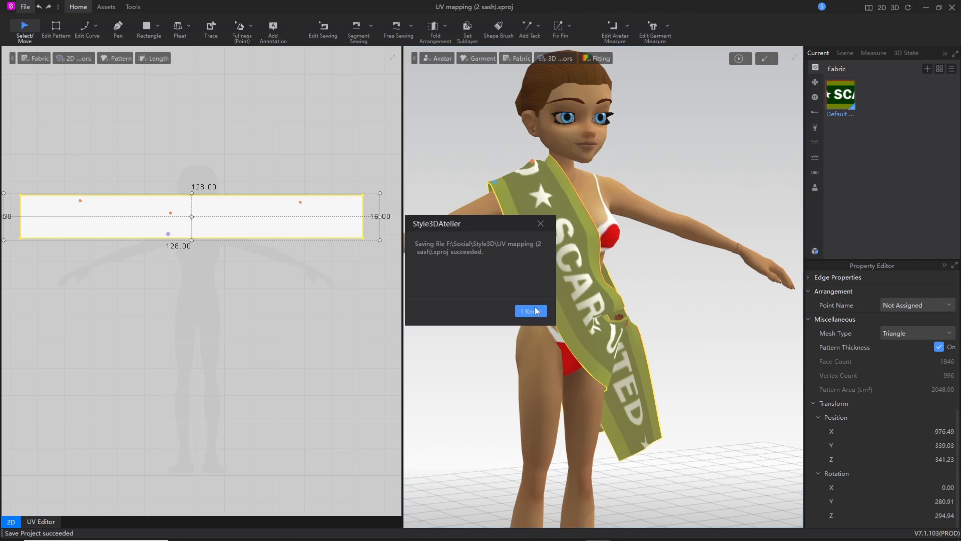
click(531, 308)
Export the scarf as UV mapping (2 sash).fbx in the Atelier folder, excluding all props and avatars
click(25, 6)
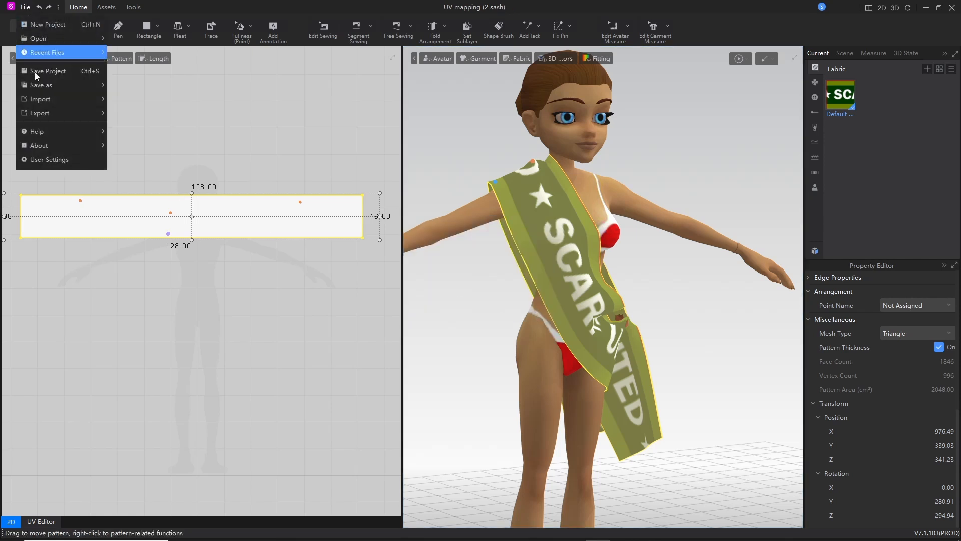
mouse_move(44, 106)
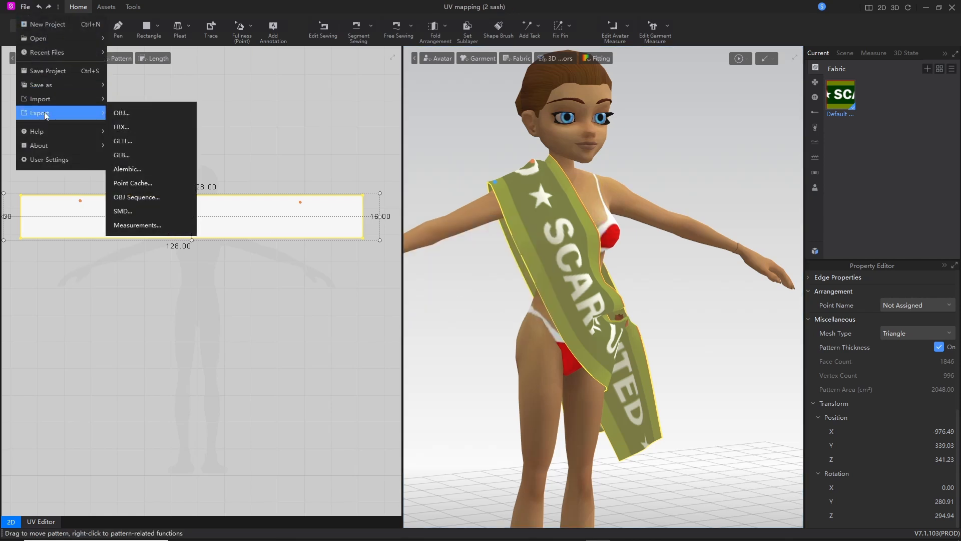
click(122, 131)
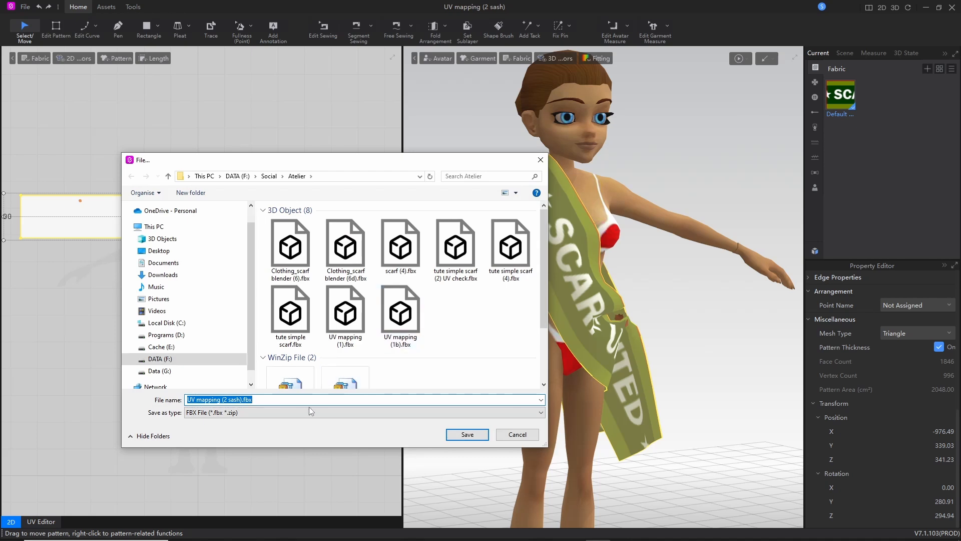
click(478, 435)
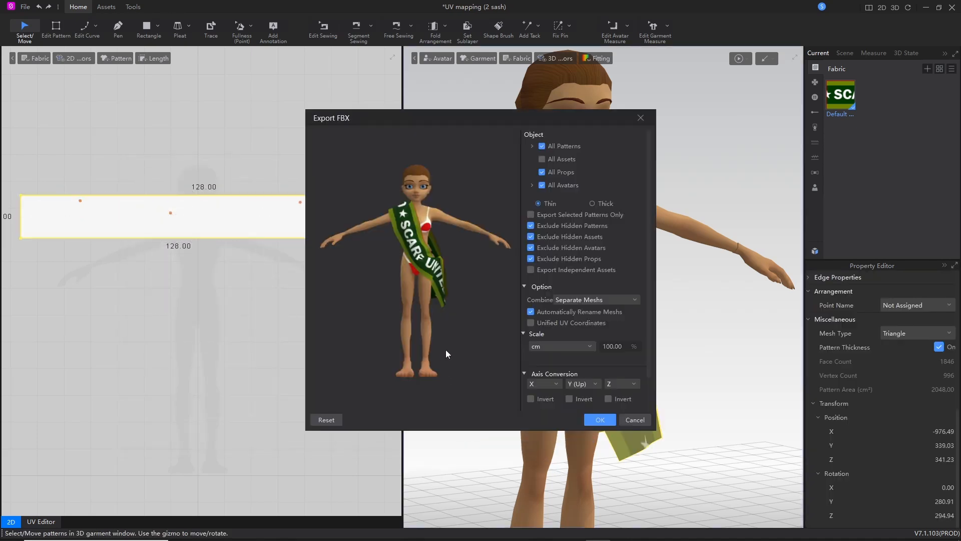
click(542, 172)
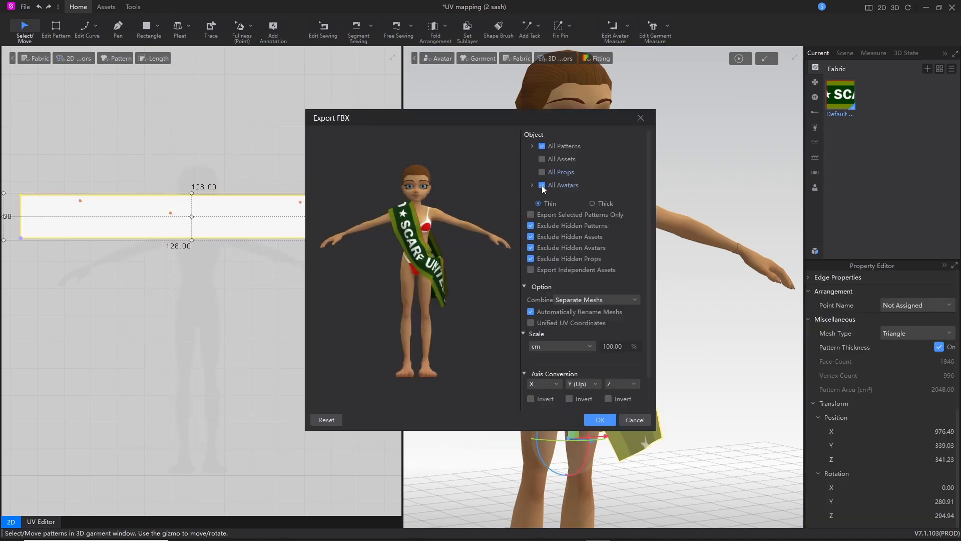
click(542, 186)
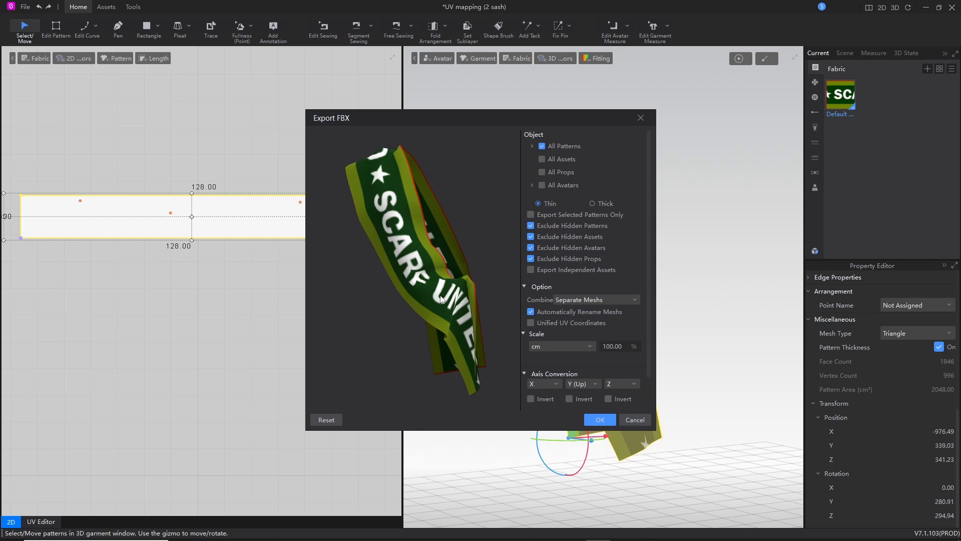
click(601, 419)
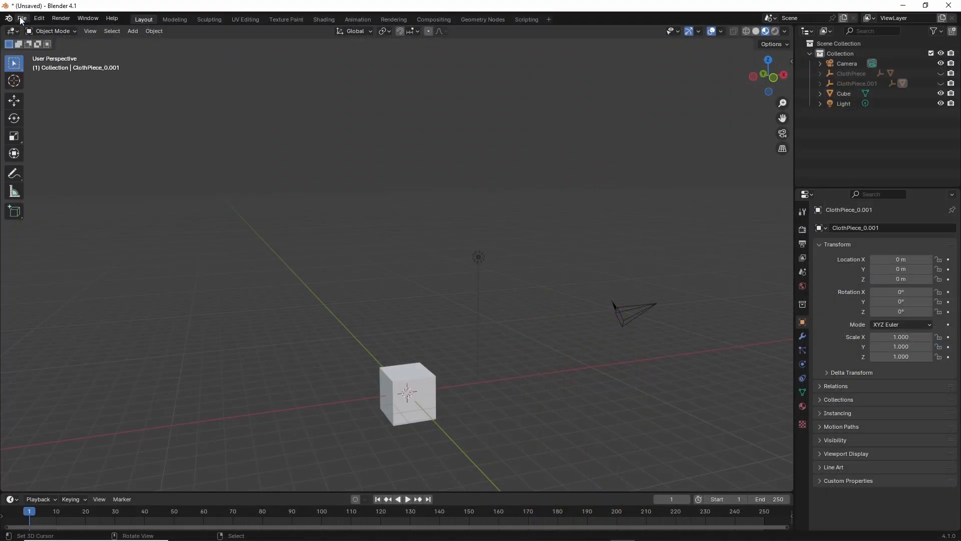
Switch to Blender and import UV mapping (2 sash).fbx from the Atelier folder
click(22, 19)
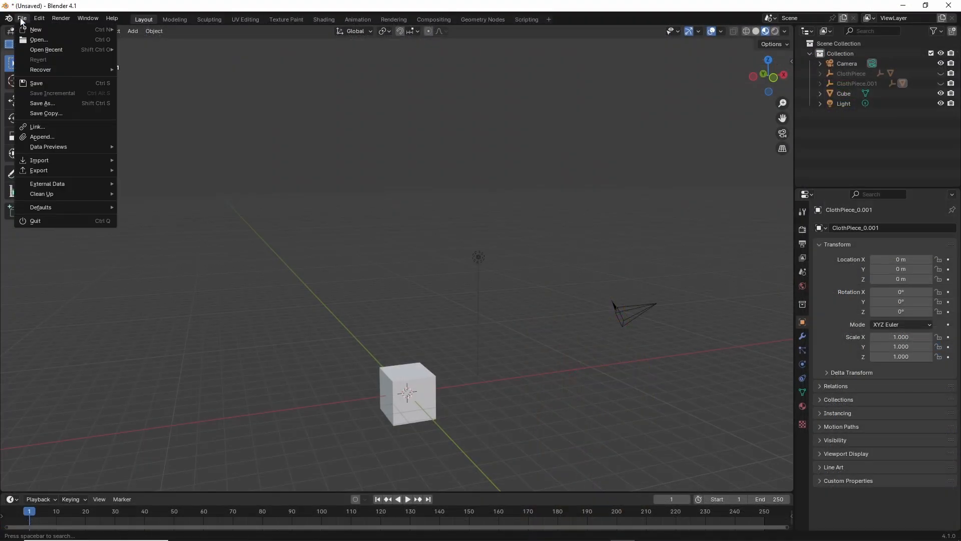
mouse_move(45, 160)
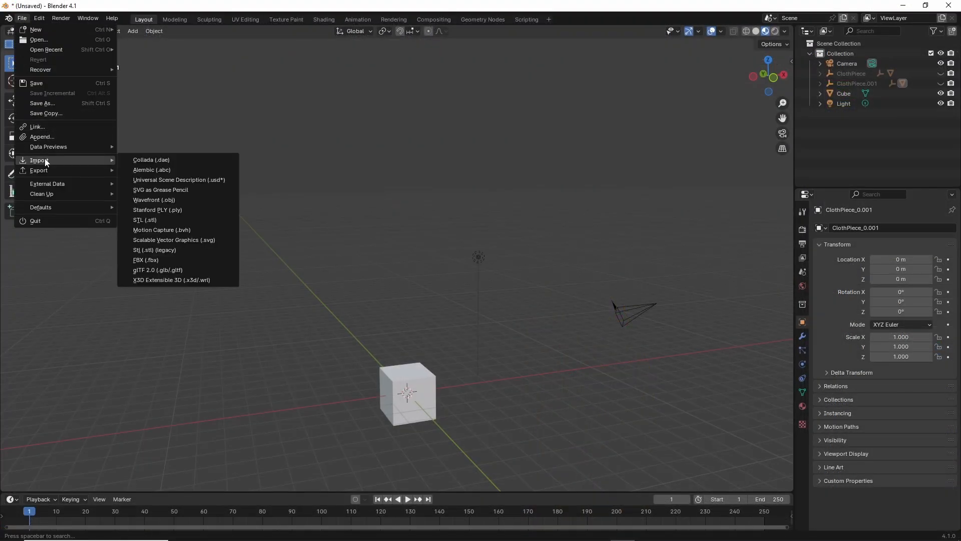
click(151, 260)
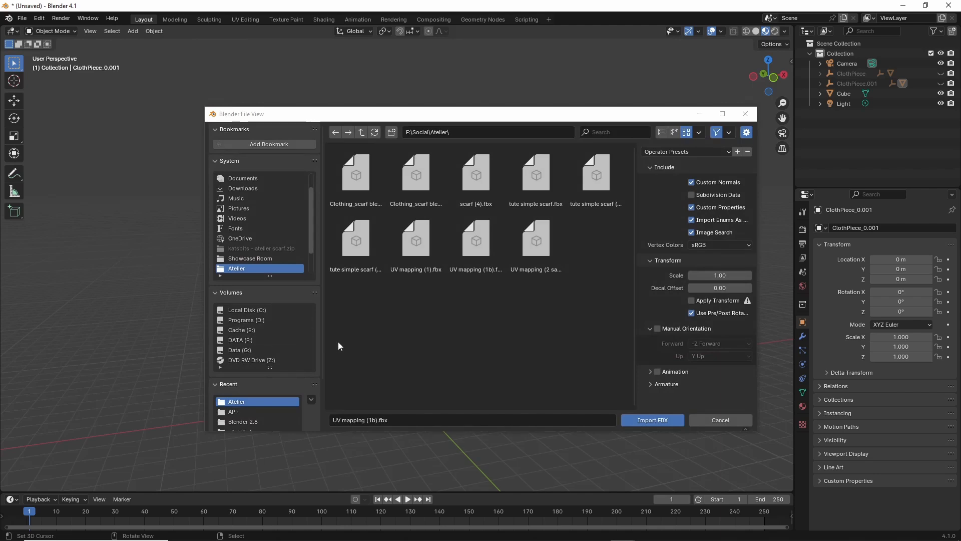
click(536, 243)
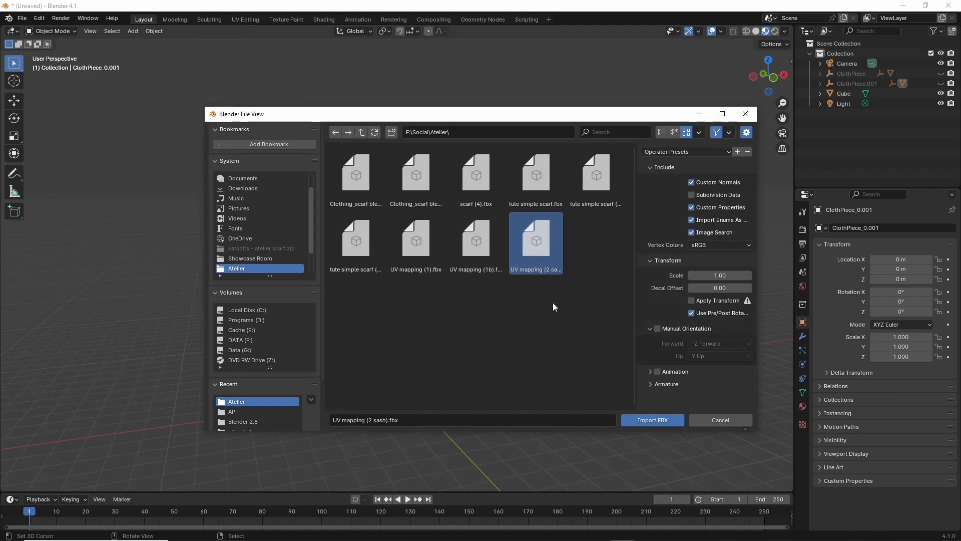
click(657, 419)
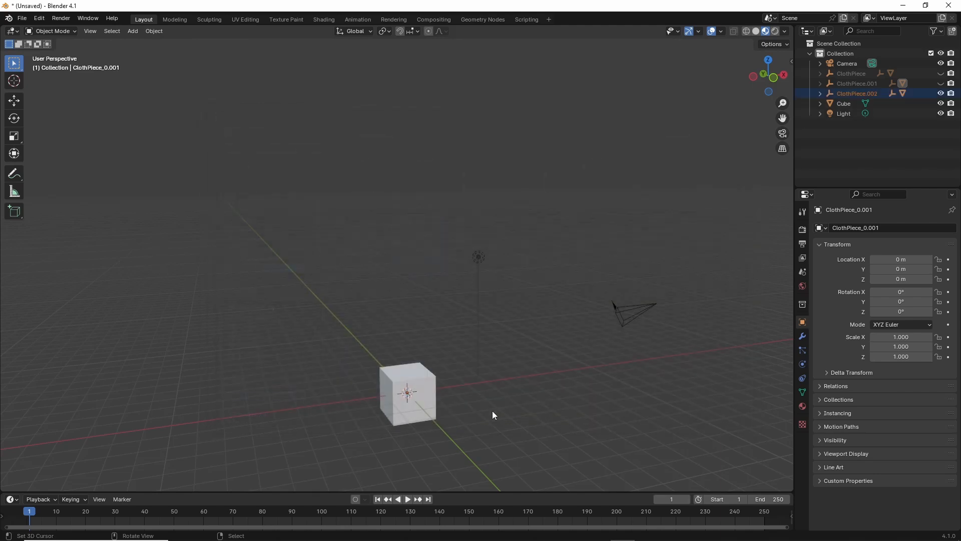
Set the X, Y and Z scale of the imported ClothPiece.002 object to 1
click(854, 95)
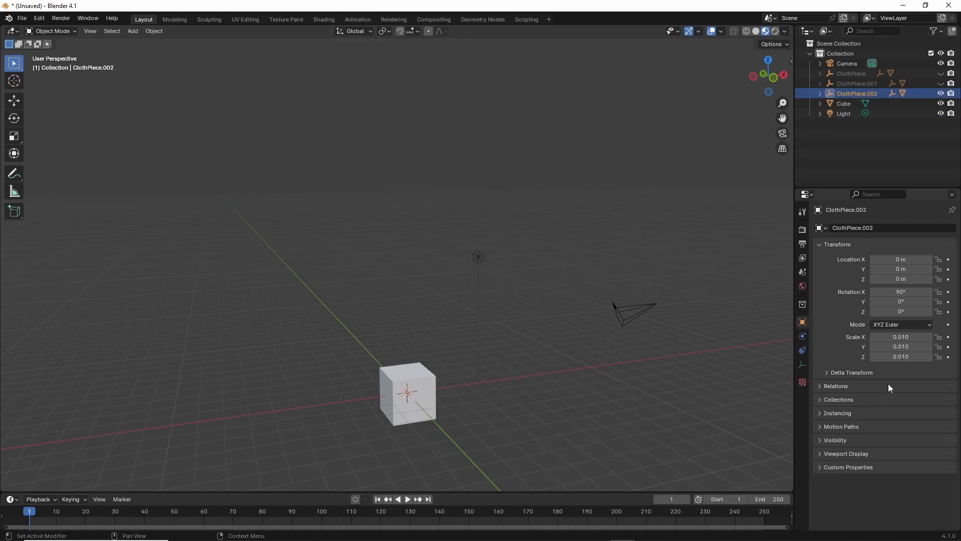
click(902, 337)
text(1)
key(Return)
click(902, 347)
text(1)
key(Return)
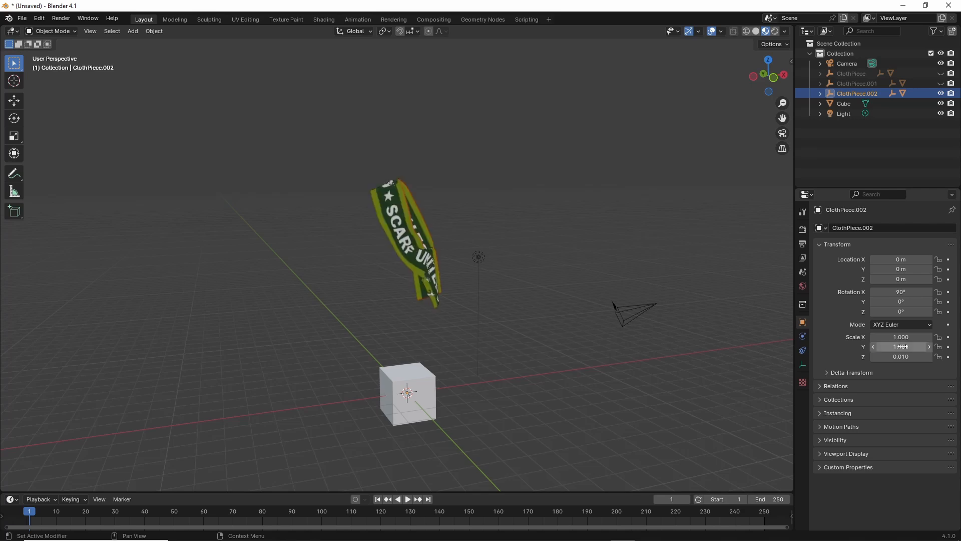
click(902, 356)
text(1)
key(Return)
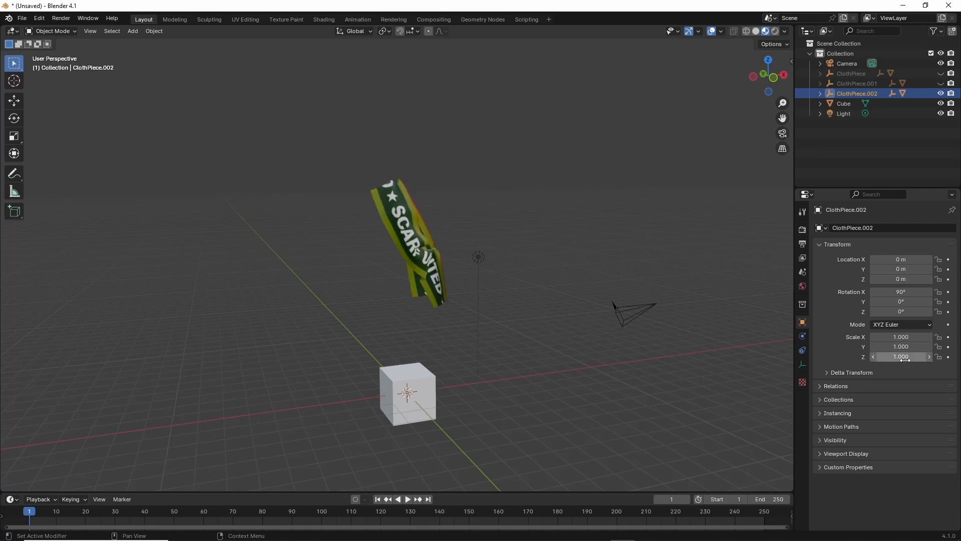
Select the imported scarf mesh and examine its texture and drape from several sides
click(449, 353)
middle_drag(375, 344, 399, 339)
scroll(337, 349, up, 5)
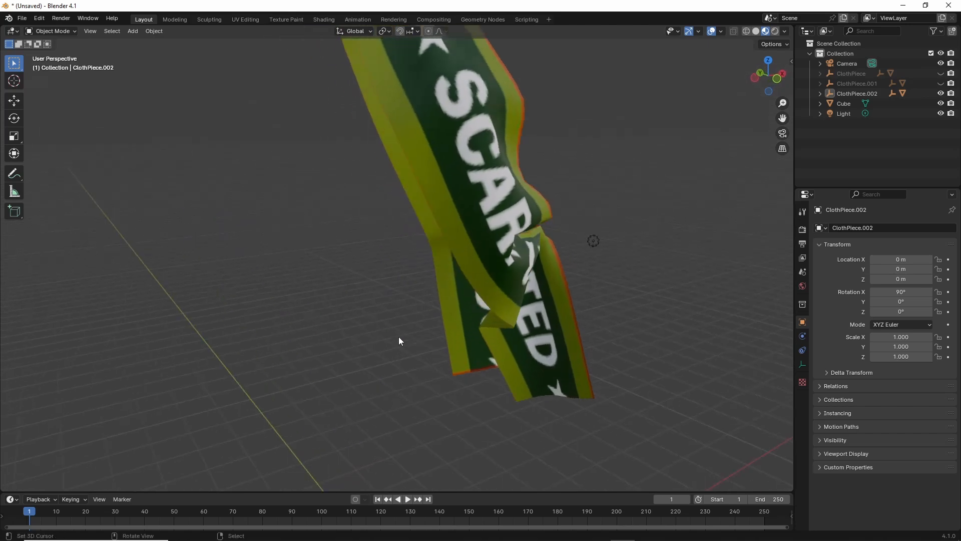
middle_drag(375, 264, 504, 344)
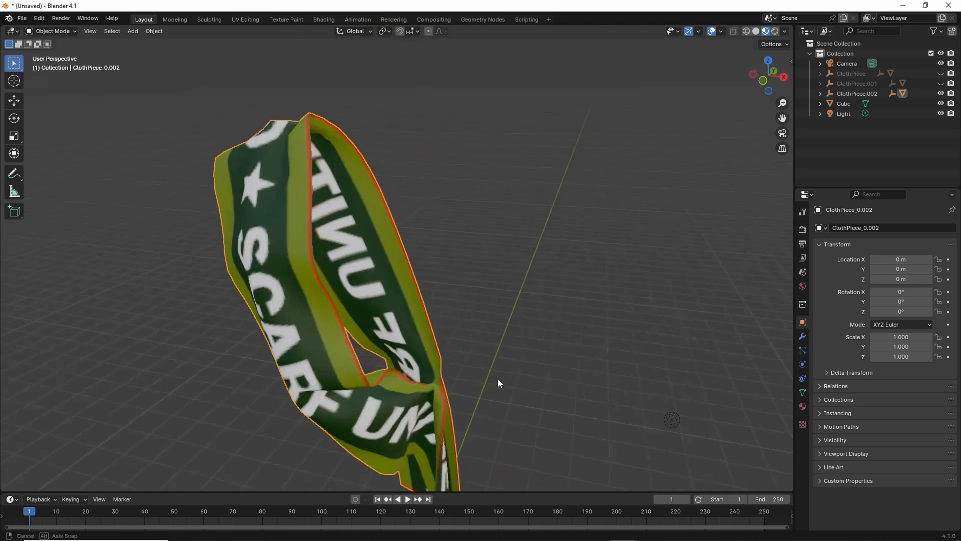
middle_drag(498, 379, 473, 319)
scroll(484, 371, down, 3)
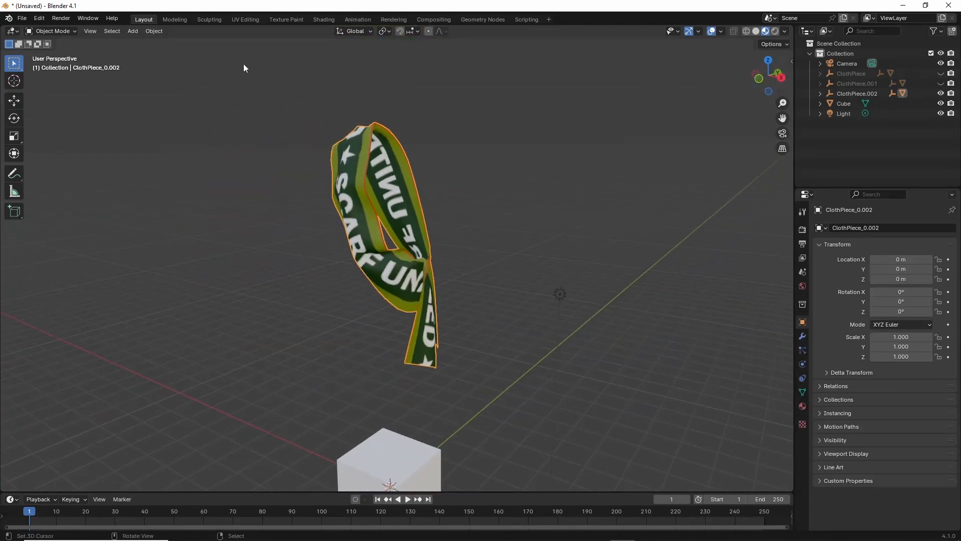
Switch to the UV Editing workspace and select all of the scarf's UVs to examine their placement against the texture
click(244, 19)
mouse_move(599, 354)
middle_down()
mouse_move(548, 309)
mouse_move(581, 347)
middle_up()
scroll(554, 327, up, 4)
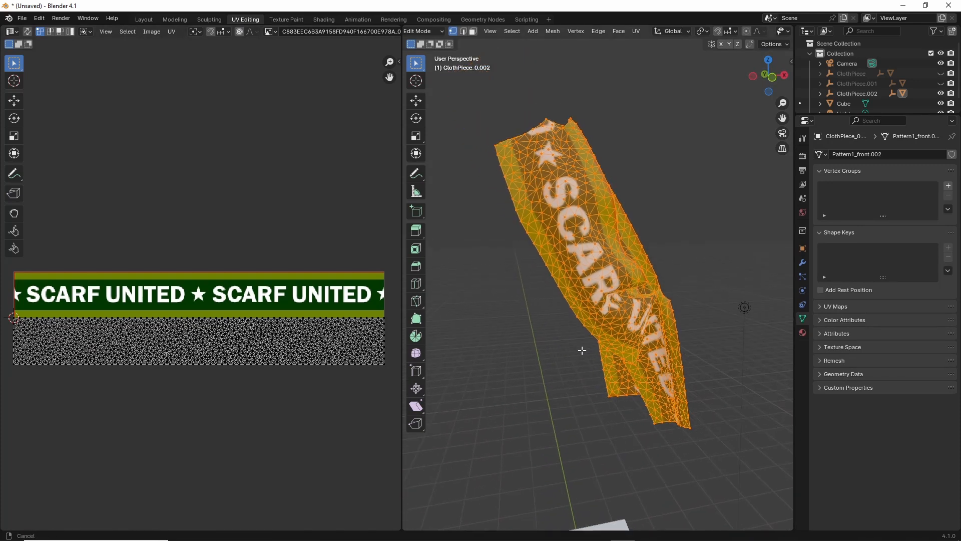
scroll(208, 377, down, 1)
key(a)
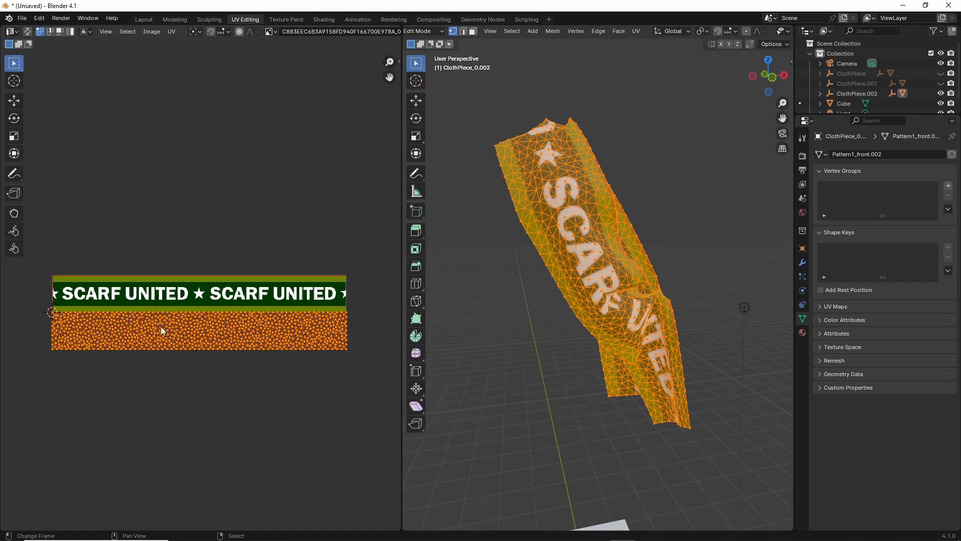
middle_drag(541, 317, 572, 355)
scroll(566, 366, up, 3)
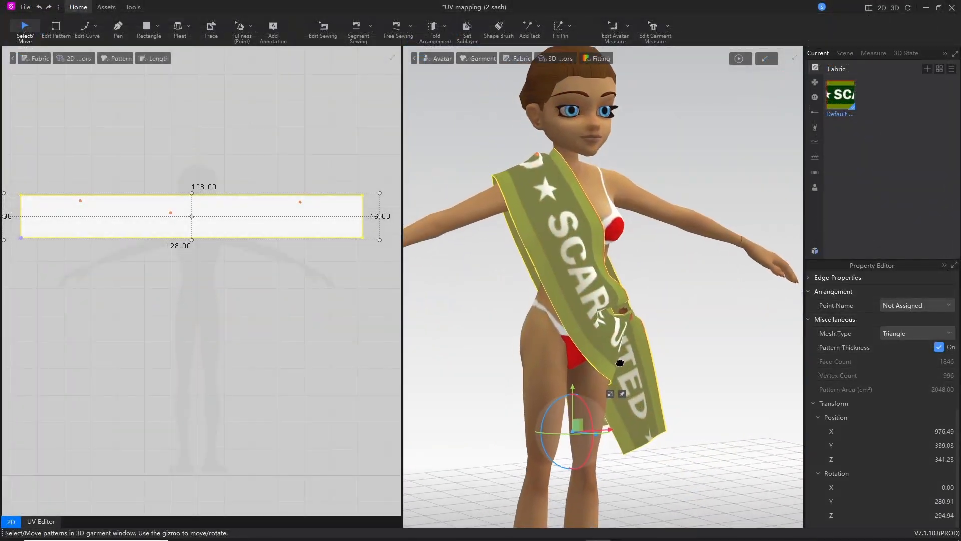
Switch back to Style3D Atelier and show the scarf fabric's properties to review its texture transformation
mouse_move(687, 370)
right_down()
mouse_move(515, 369)
mouse_move(685, 367)
mouse_move(559, 362)
mouse_move(678, 360)
right_up()
scroll(678, 361, down, 1)
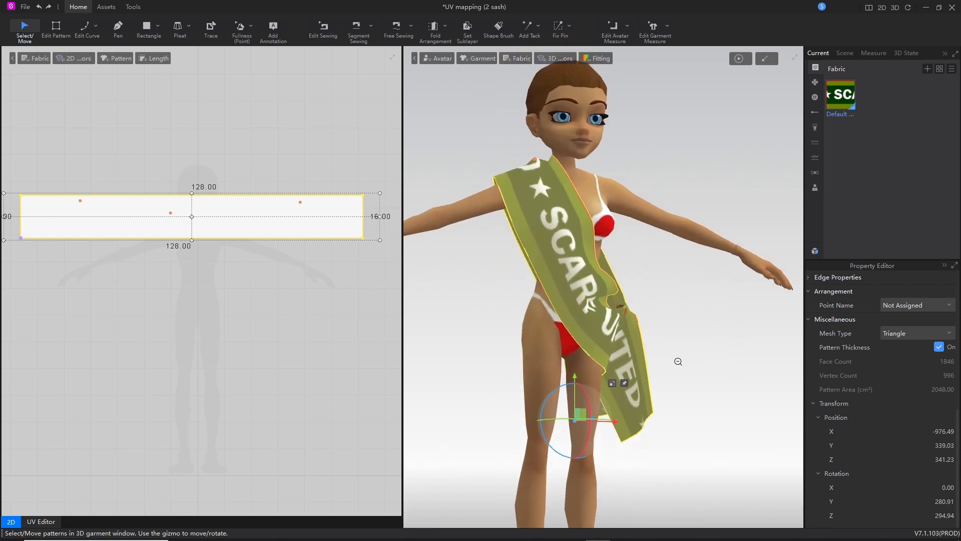
scroll(675, 360, up, 1)
scroll(586, 332, up, 3)
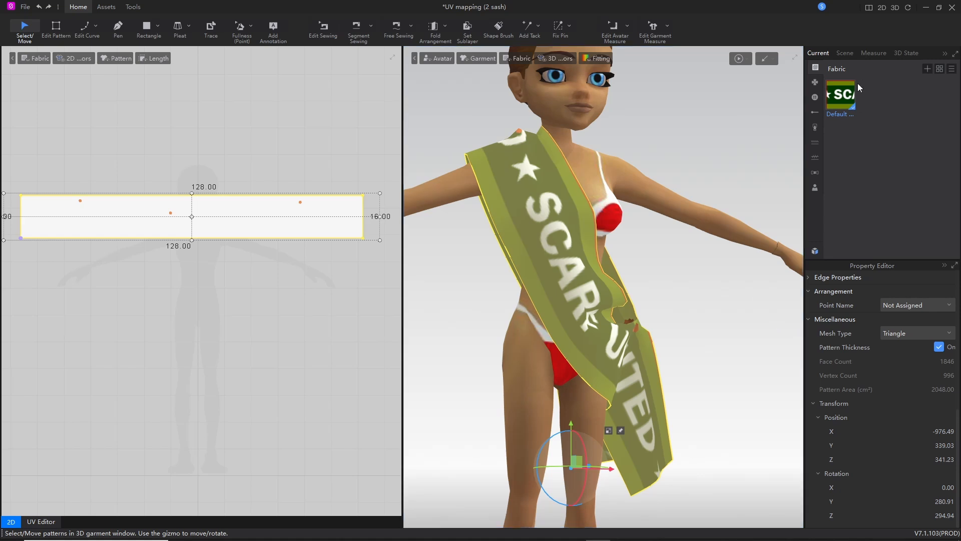
click(844, 95)
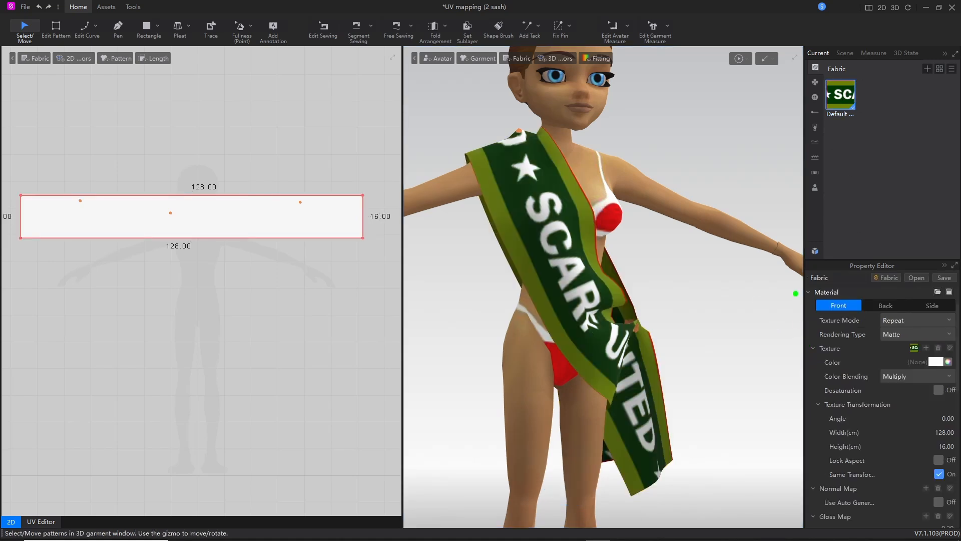
mouse_move(788, 284)
mouse_down()
mouse_move(777, 510)
mouse_move(811, 475)
mouse_up()
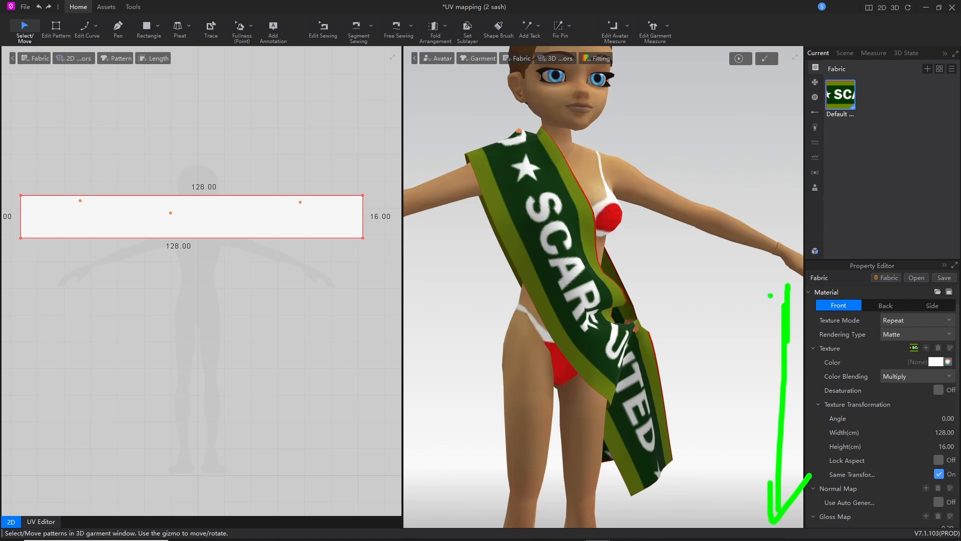
drag(756, 286, 835, 279)
drag(825, 414, 903, 412)
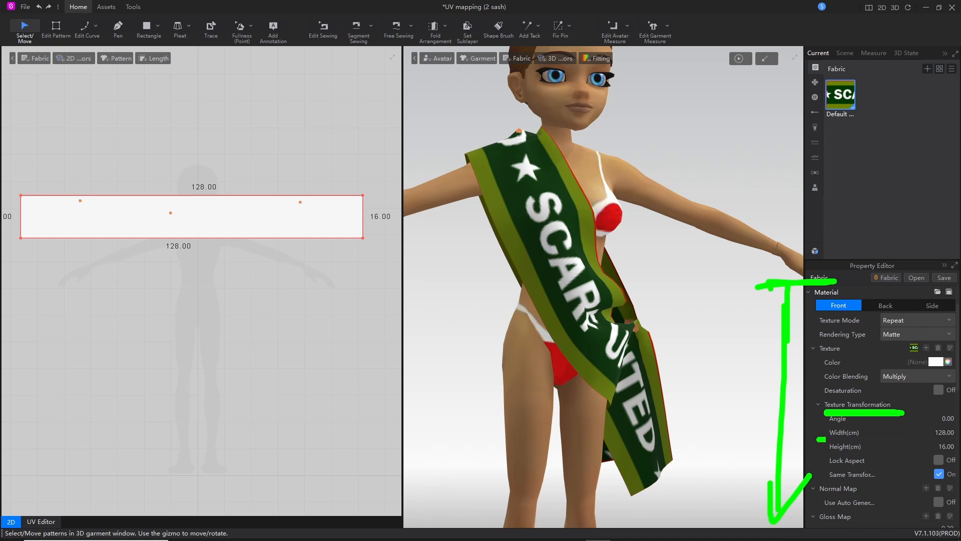
mouse_move(821, 439)
mouse_down()
mouse_move(861, 438)
mouse_move(859, 455)
mouse_up()
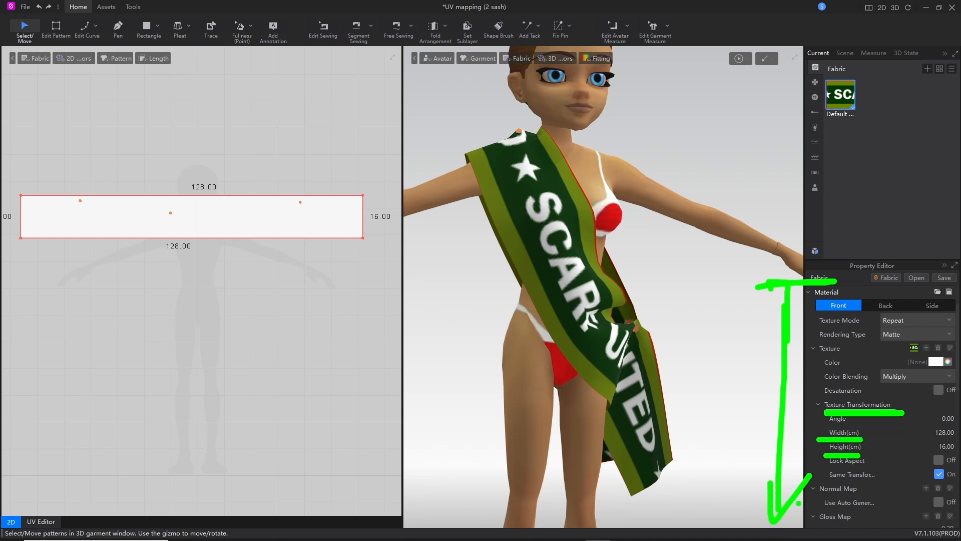
mouse_move(935, 441)
mouse_down()
mouse_move(951, 440)
mouse_move(950, 454)
mouse_up()
key(Escape)
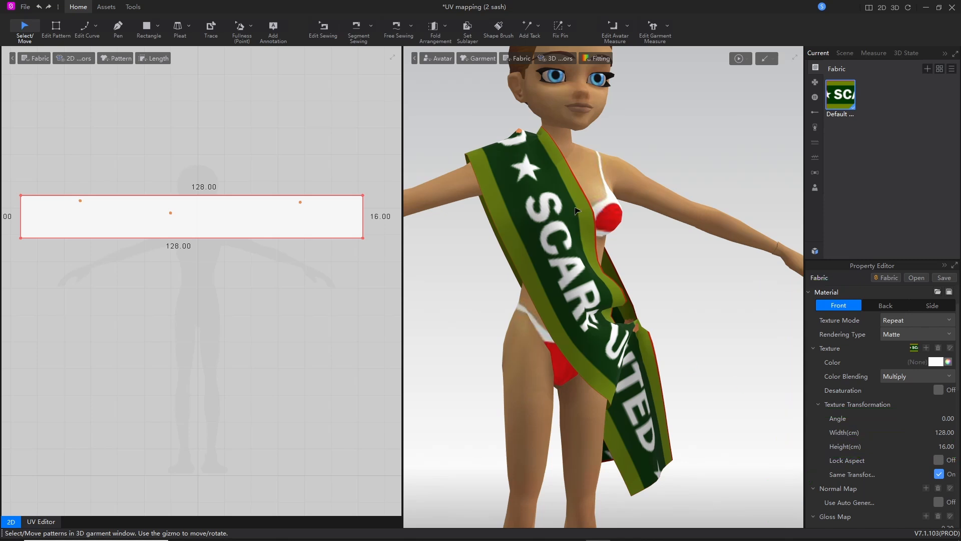